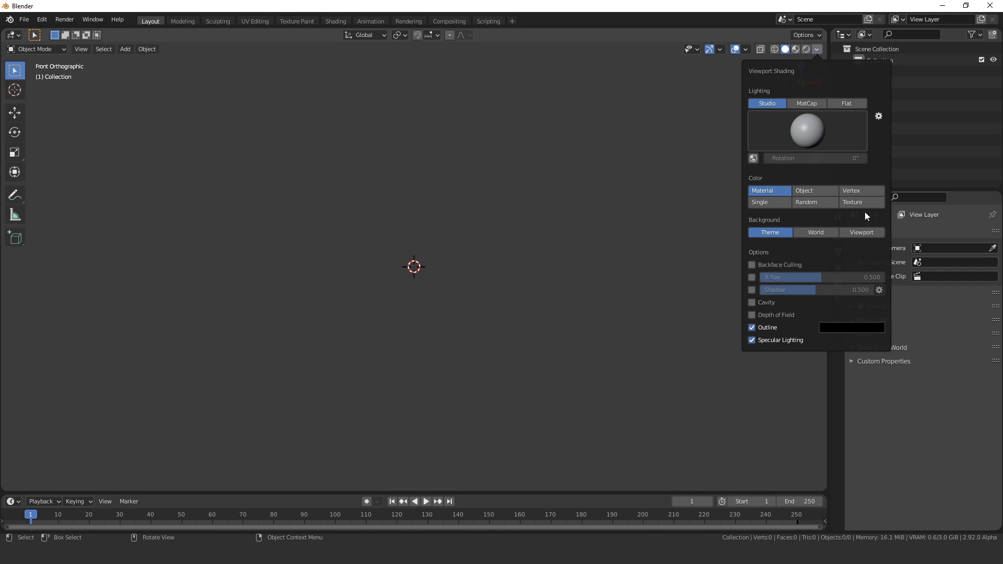
Give the 3D viewport a custom background and set its colour to pure white.
click(862, 233)
click(863, 246)
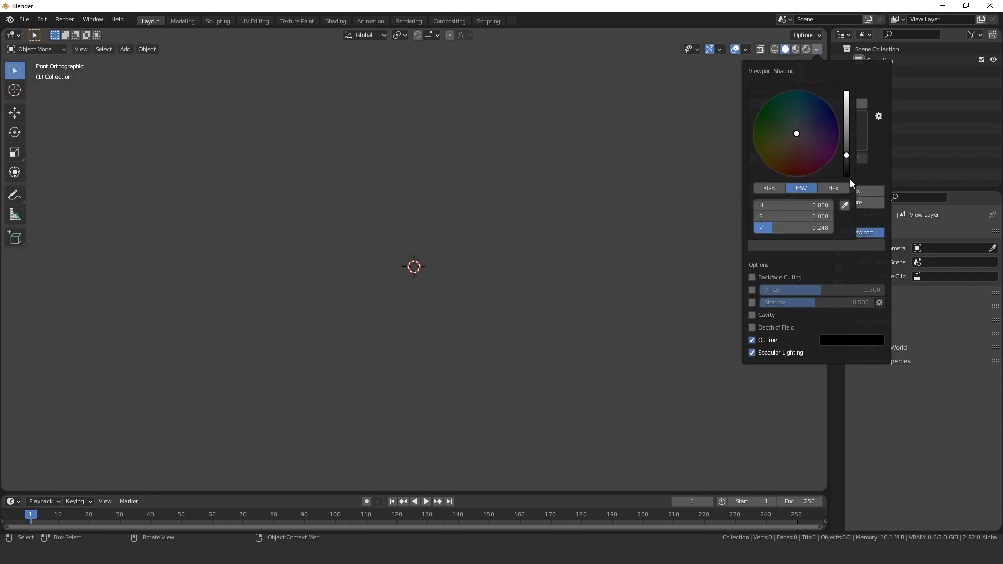
drag(848, 175, 846, 93)
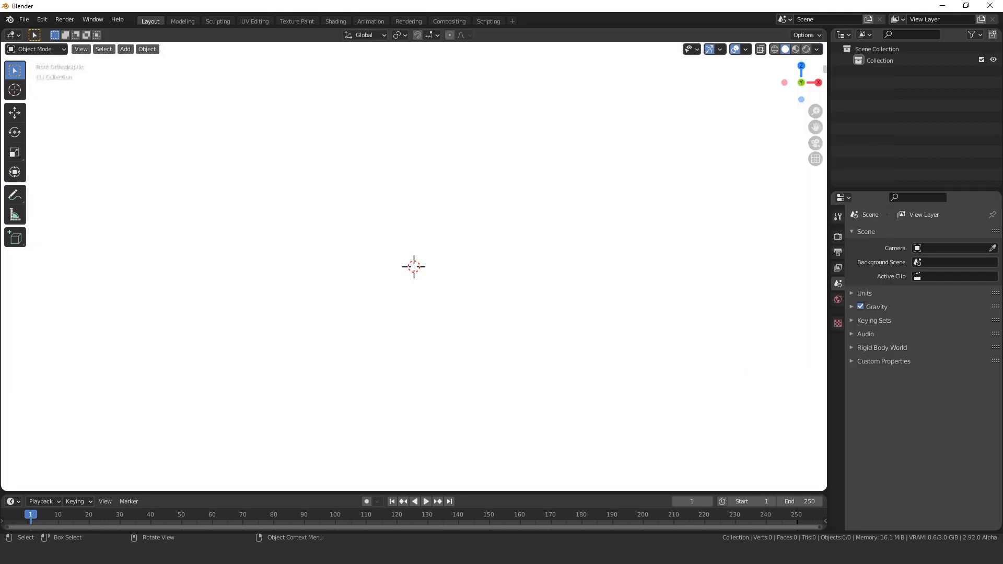
Add the walking elephant silhouette clip to the empty scene as a reference image near the world origin.
drag(866, 189, 418, 265)
click(505, 376)
scroll(493, 418, up, 4)
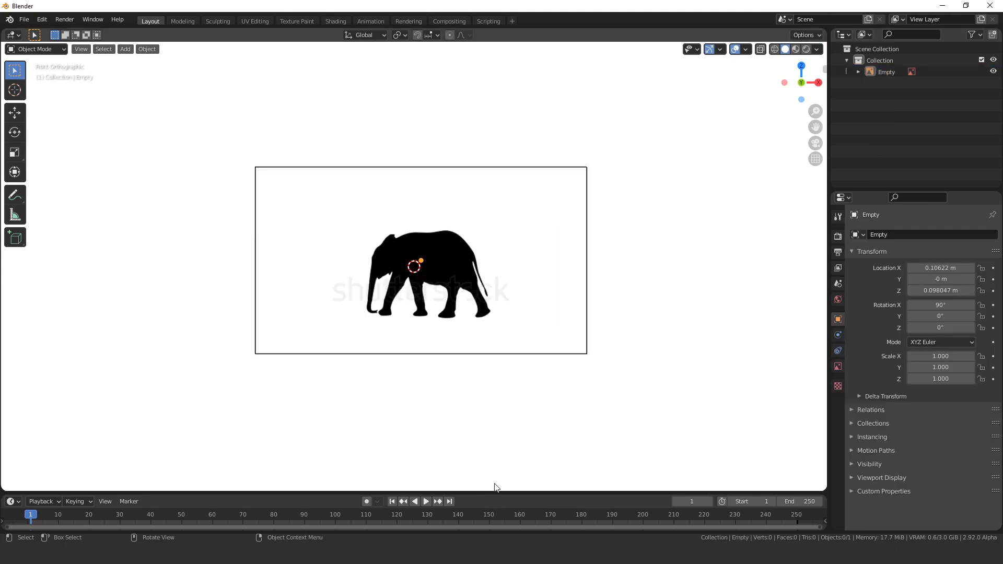
Enlarge the timeline area and play the elephant reference clip to check its motion.
drag(494, 494, 496, 391)
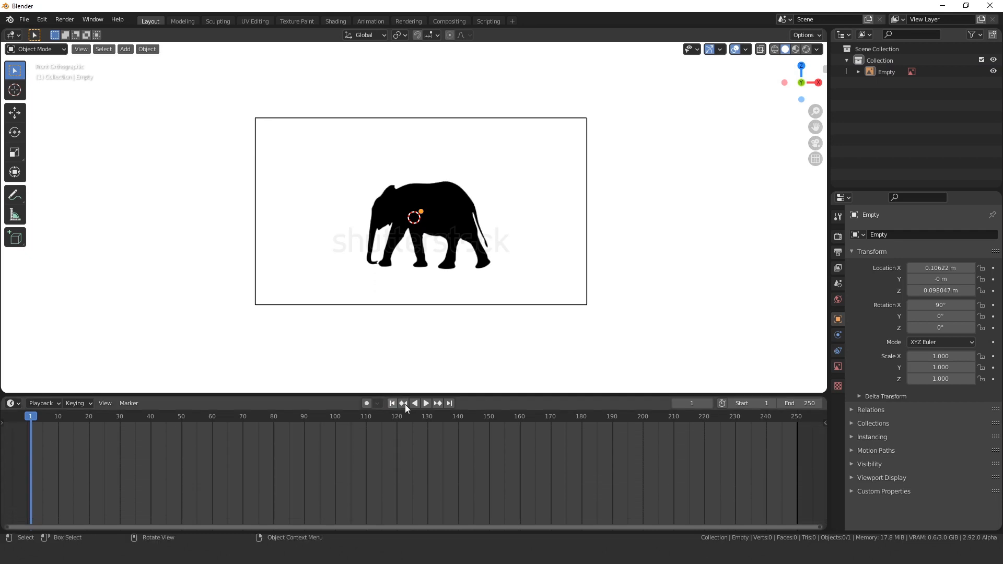
click(427, 403)
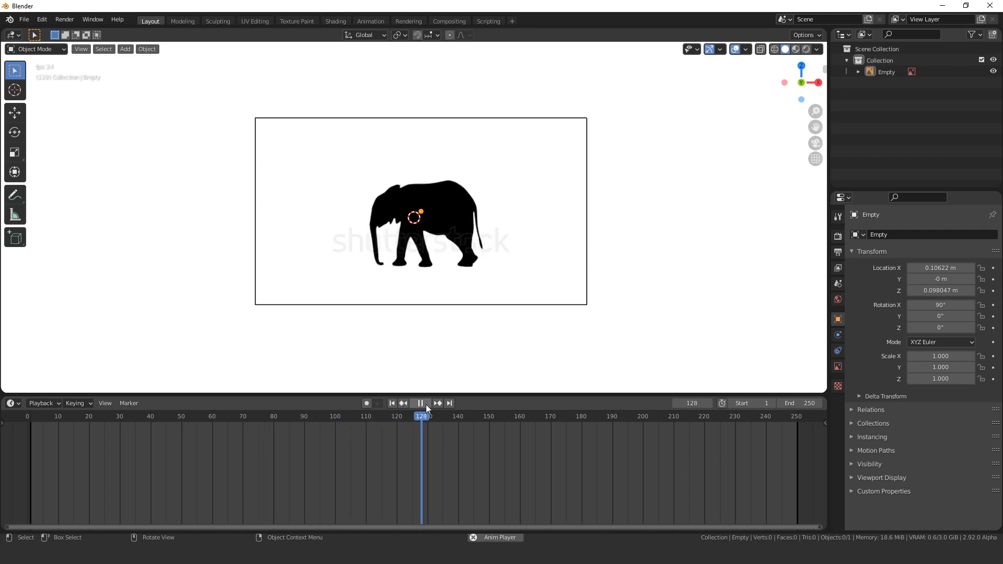
click(423, 405)
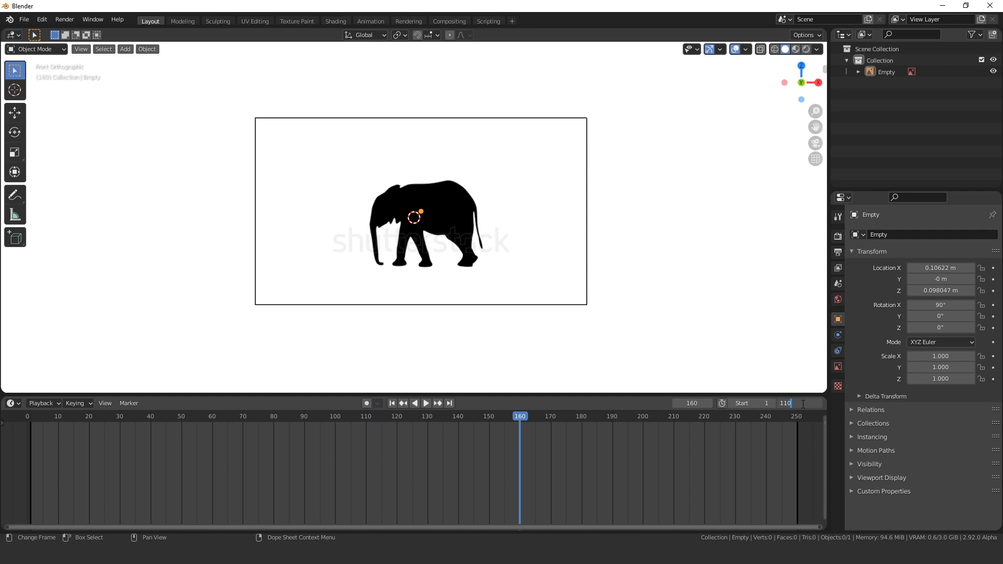
Set the animation's end frame to 100 and fit the whole frame range in the timeline.
key(Return)
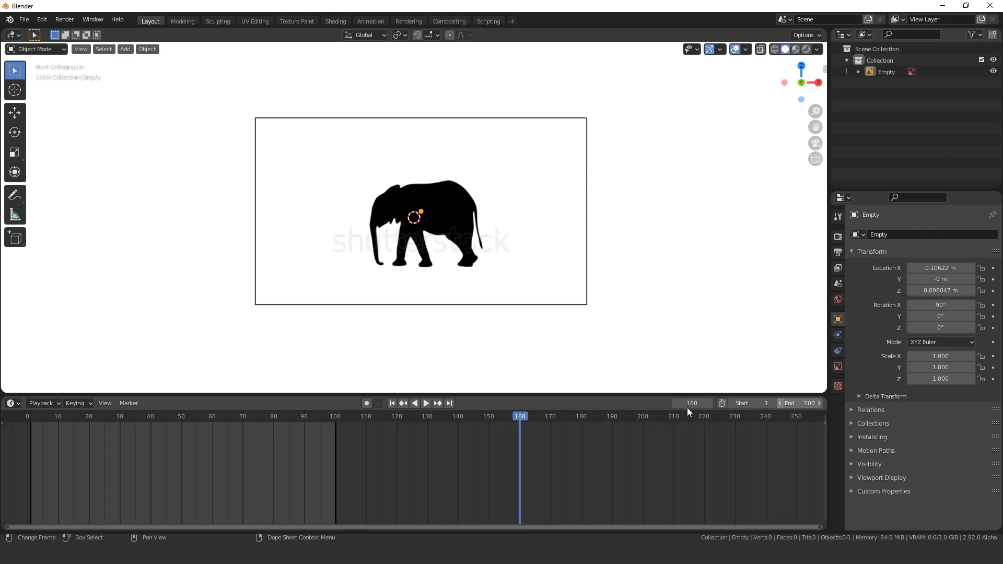
click(106, 404)
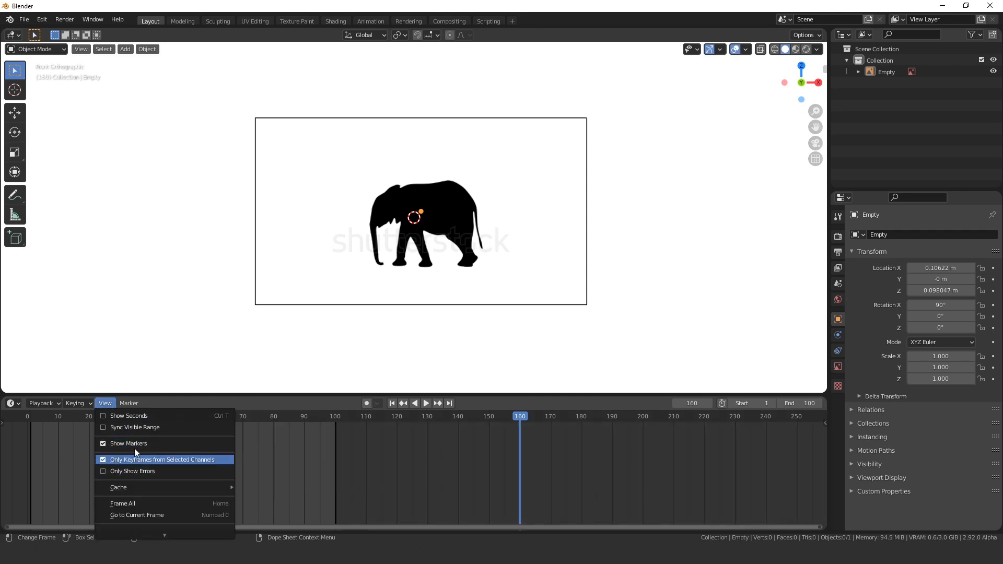
click(134, 505)
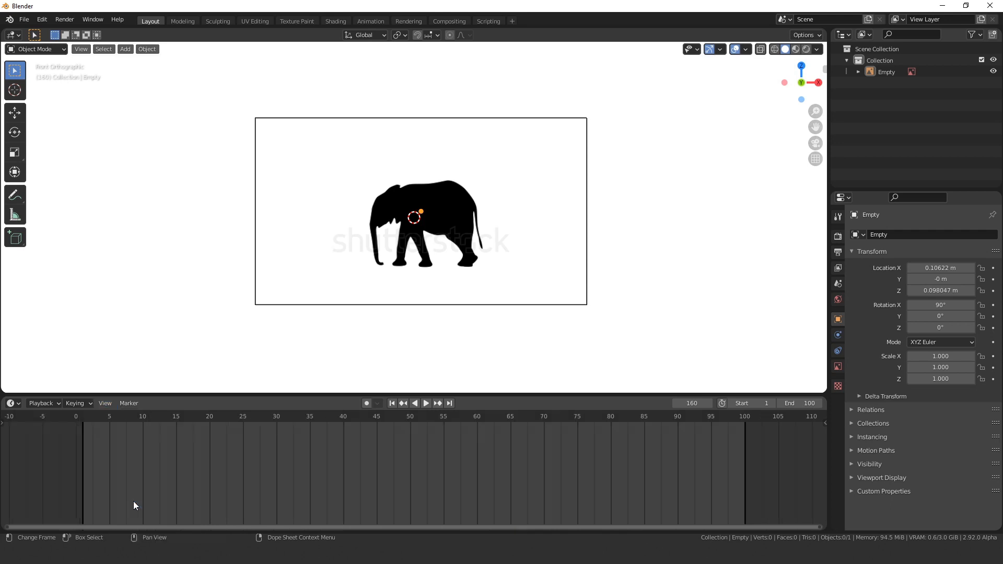
Play the shortened reference animation from its first frame and stop it.
click(391, 403)
click(426, 403)
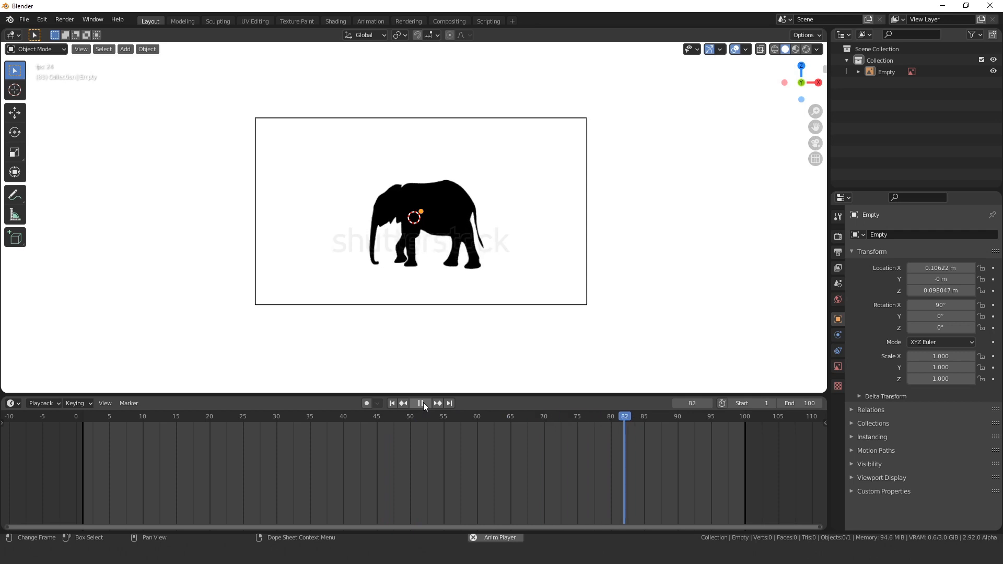
click(423, 402)
Trace the elephant reference to a Grease Pencil object from frame 1, using Sequence mode.
click(445, 304)
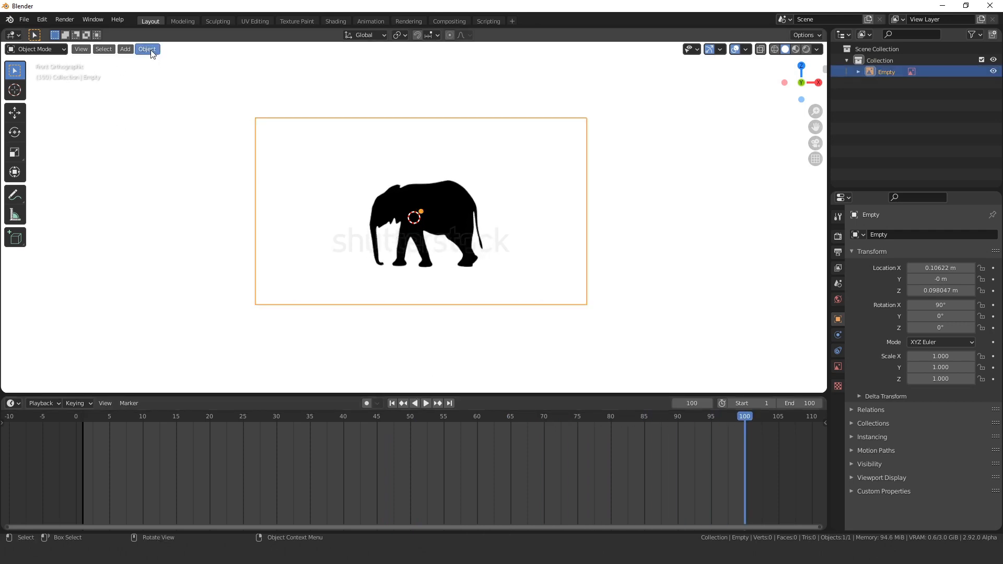
click(392, 404)
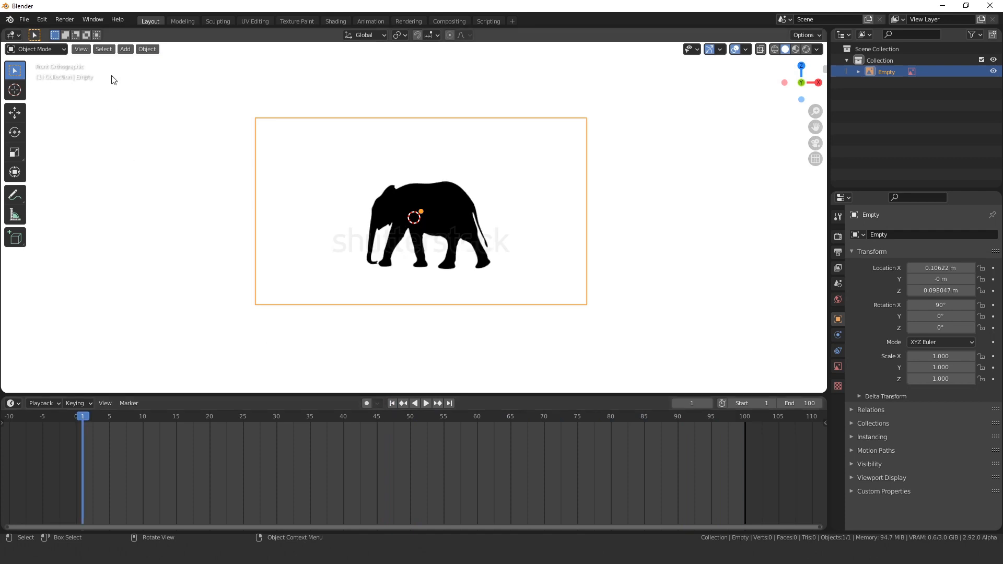
click(147, 49)
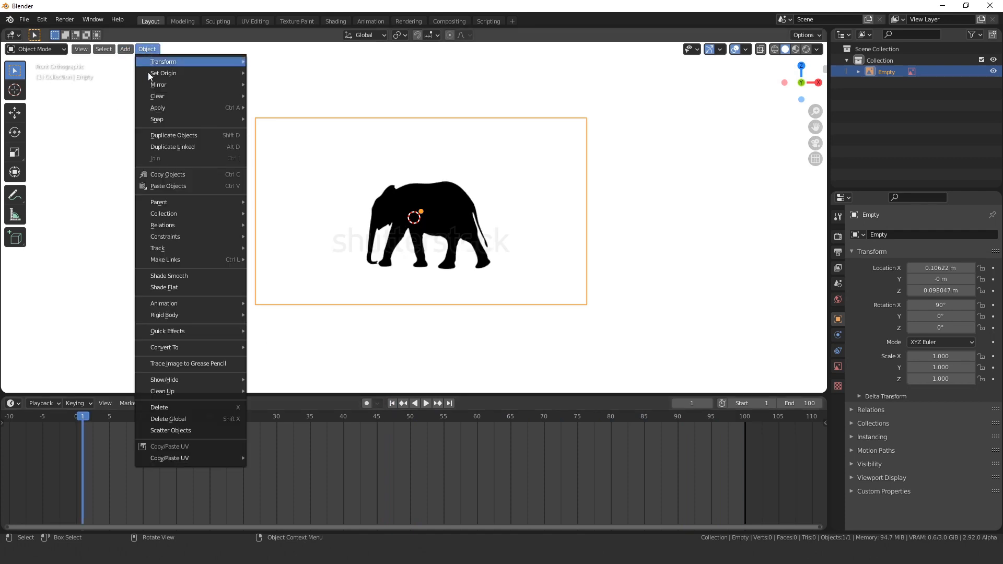
click(190, 363)
click(215, 481)
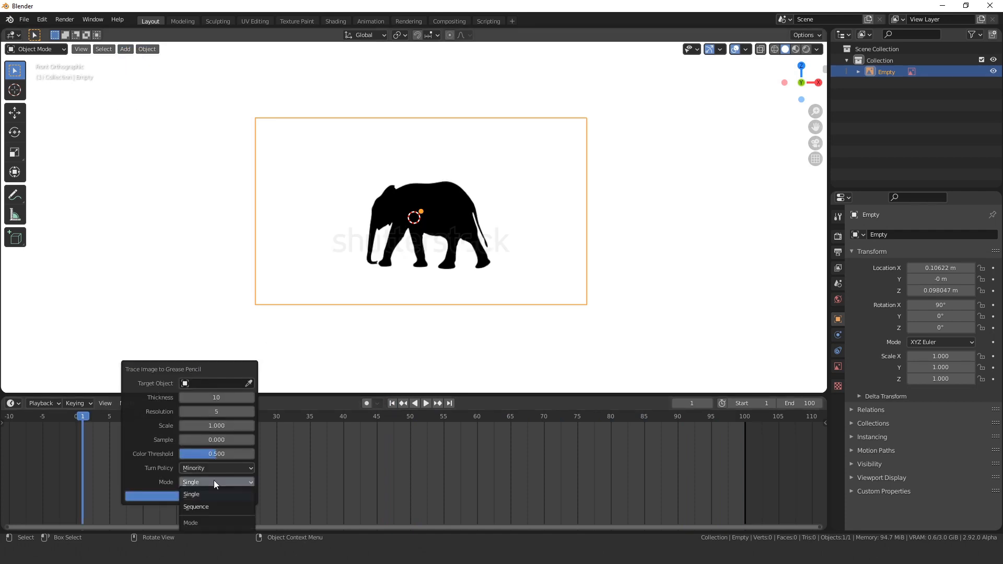
click(211, 507)
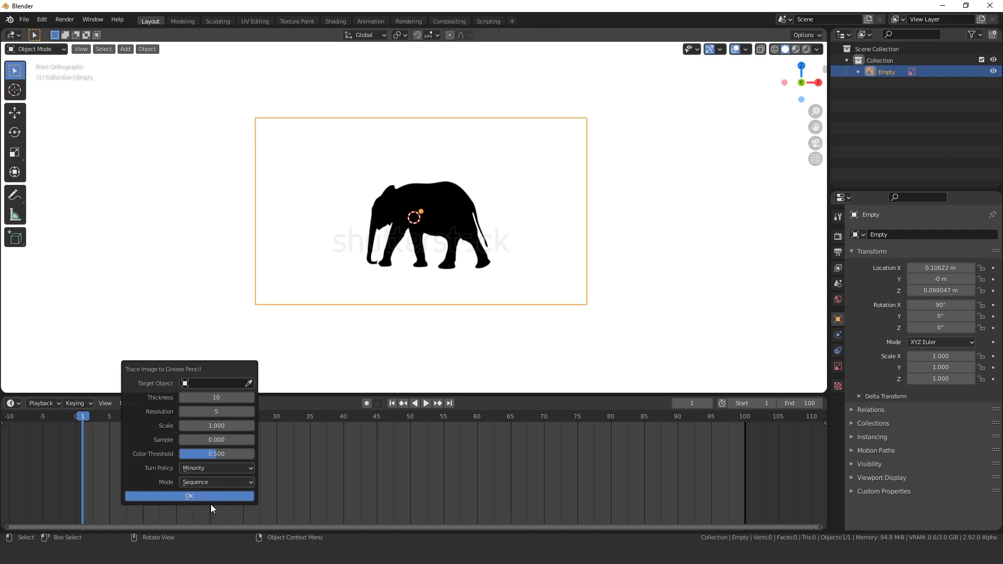
click(205, 494)
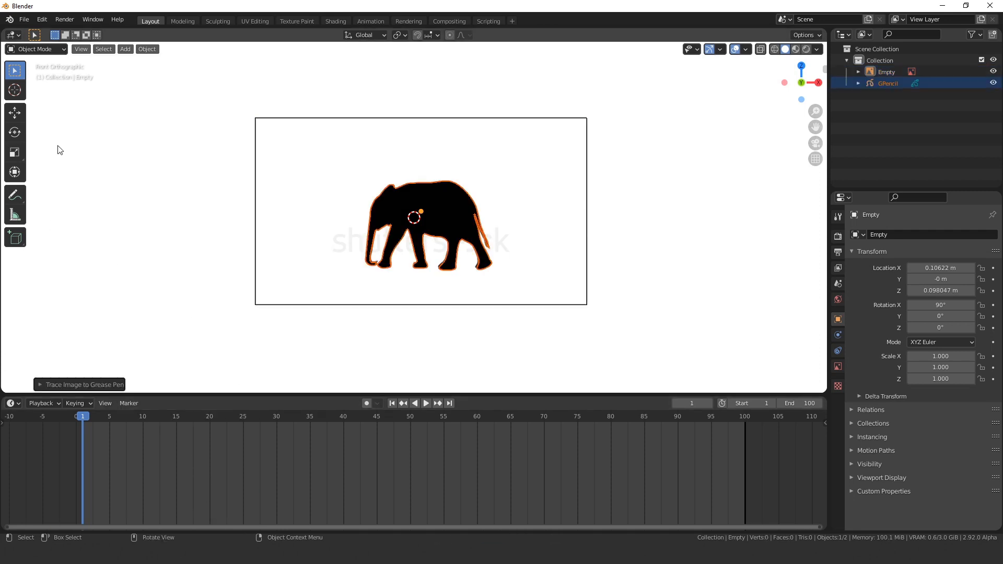
Move the traced Grease Pencil elephant along X to about 0.012 m and hide the reference Empty.
click(23, 115)
mouse_move(448, 212)
mouse_down()
mouse_move(755, 212)
mouse_move(434, 213)
mouse_move(448, 213)
mouse_up()
click(993, 72)
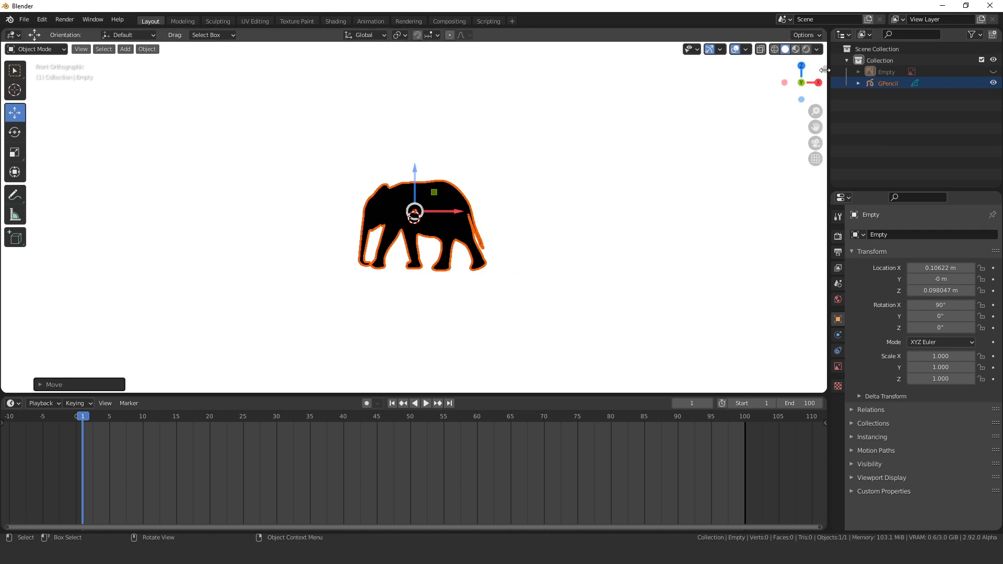
Set the active Empty's location to 0 m on both the X and Z axes.
click(825, 69)
click(749, 112)
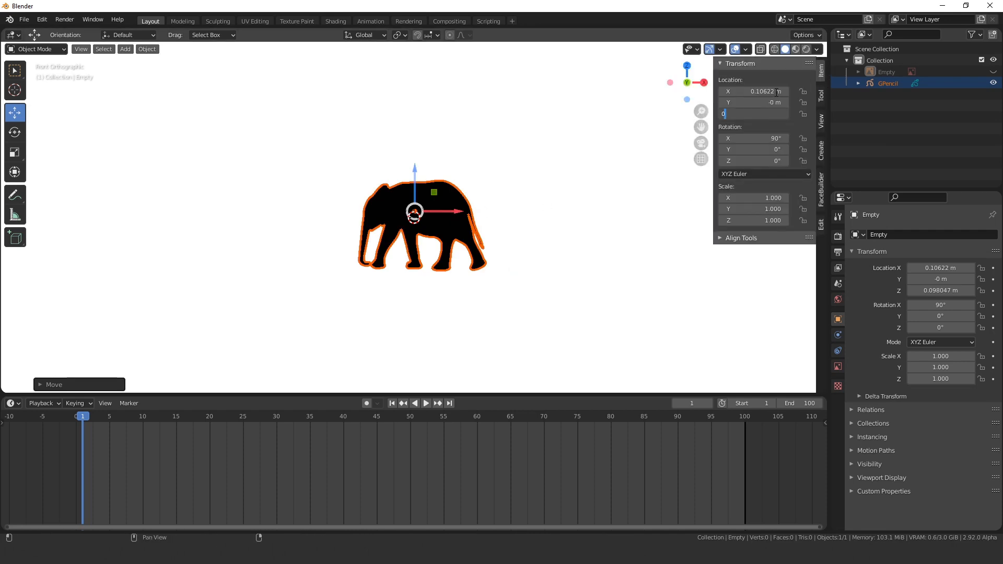
key(Return)
click(748, 96)
text(0)
key(Return)
Deselect everything and play the traced elephant animation to check that every frame was converted.
scroll(387, 294, up, 3)
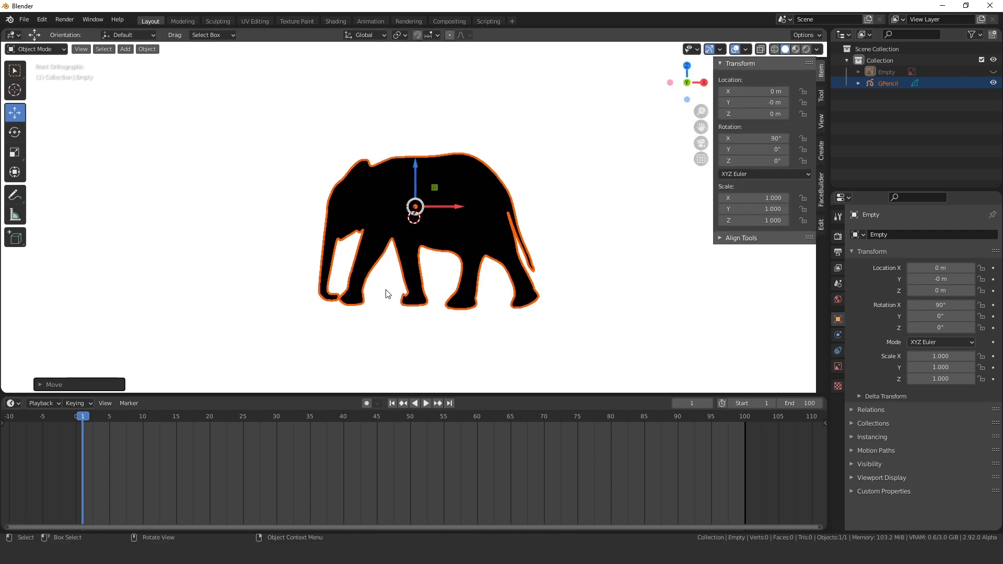
click(524, 353)
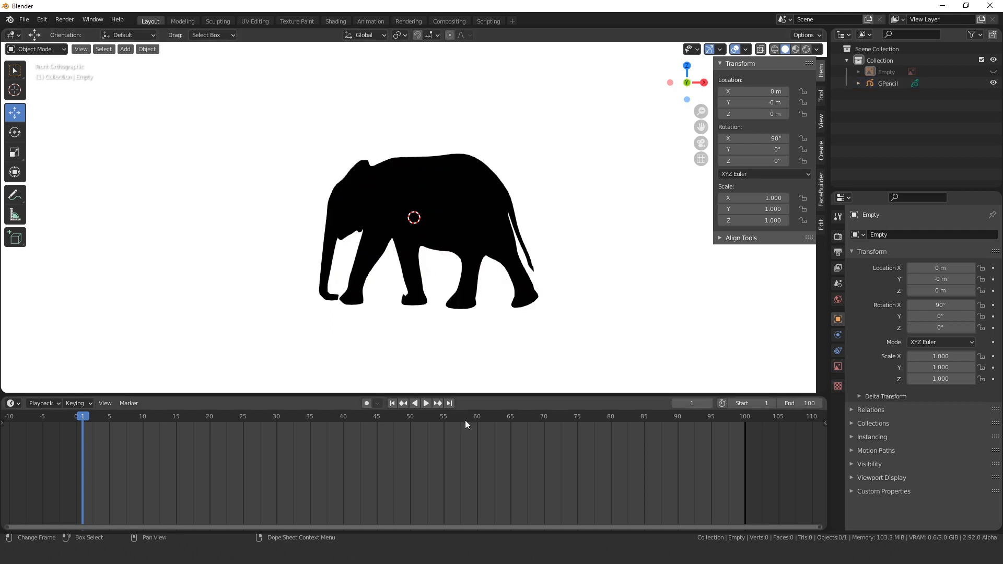
click(426, 403)
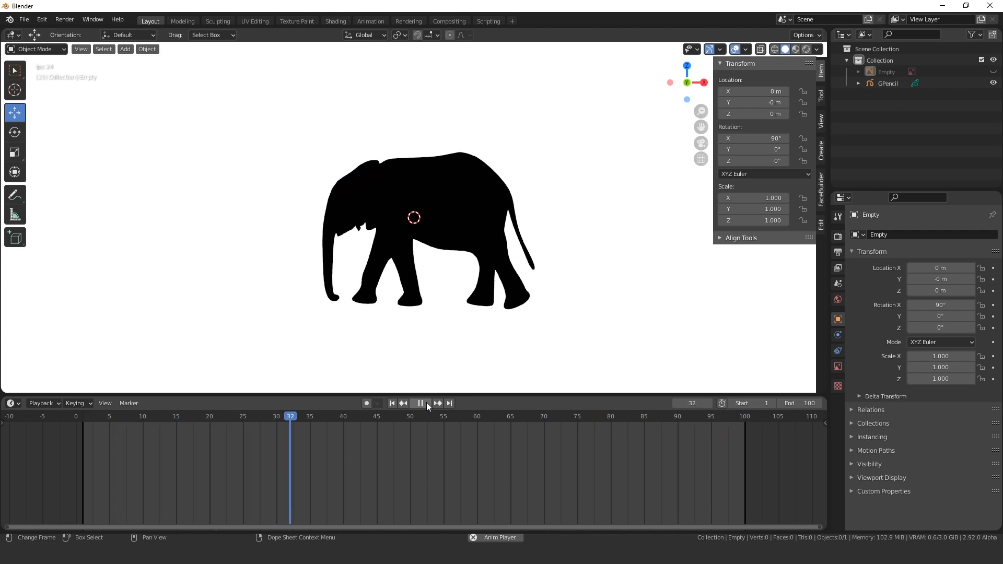
click(421, 404)
Select the traced elephant in wireframe shading and open its material settings, returning to solid shading.
click(774, 50)
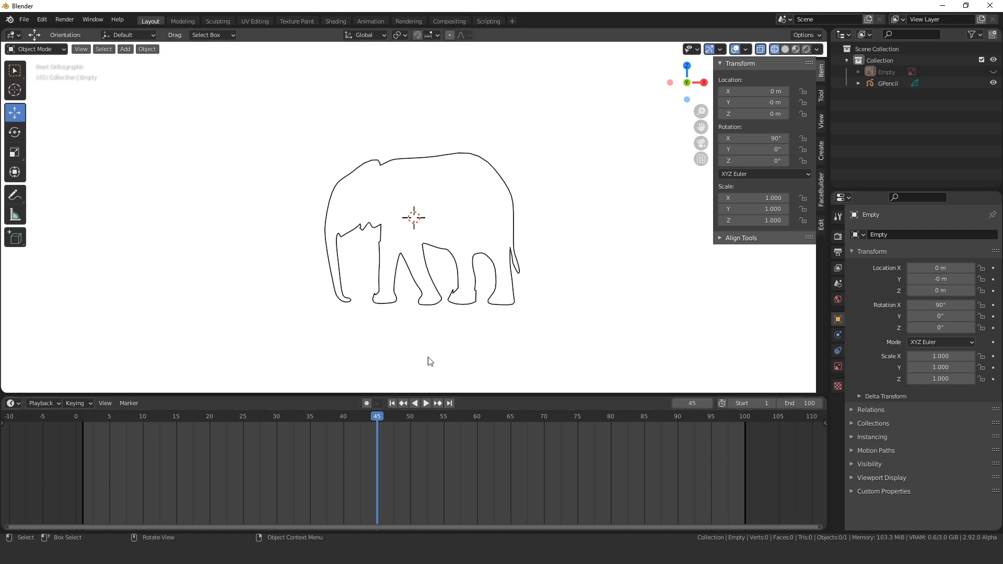
click(459, 263)
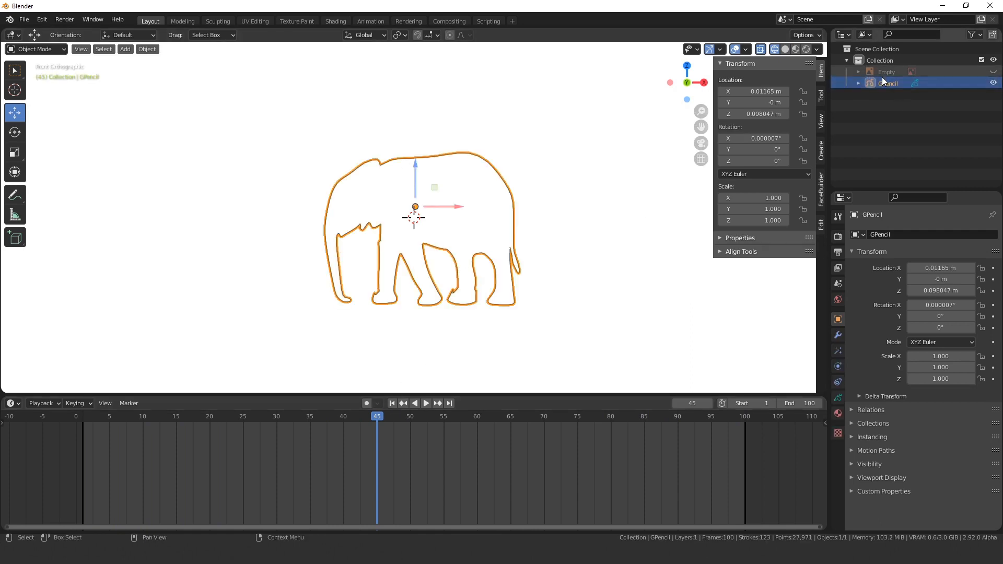
click(36, 50)
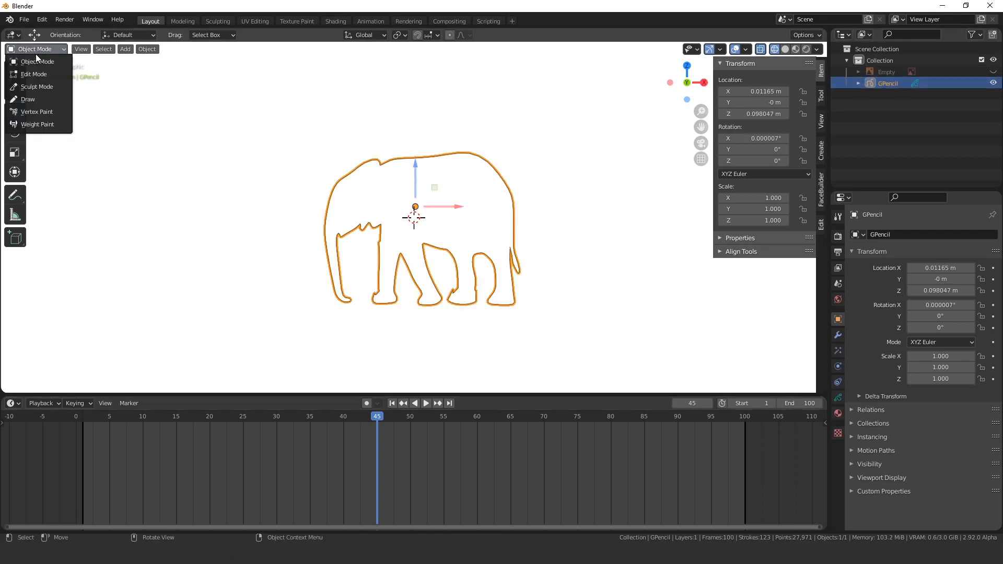
click(36, 61)
click(838, 413)
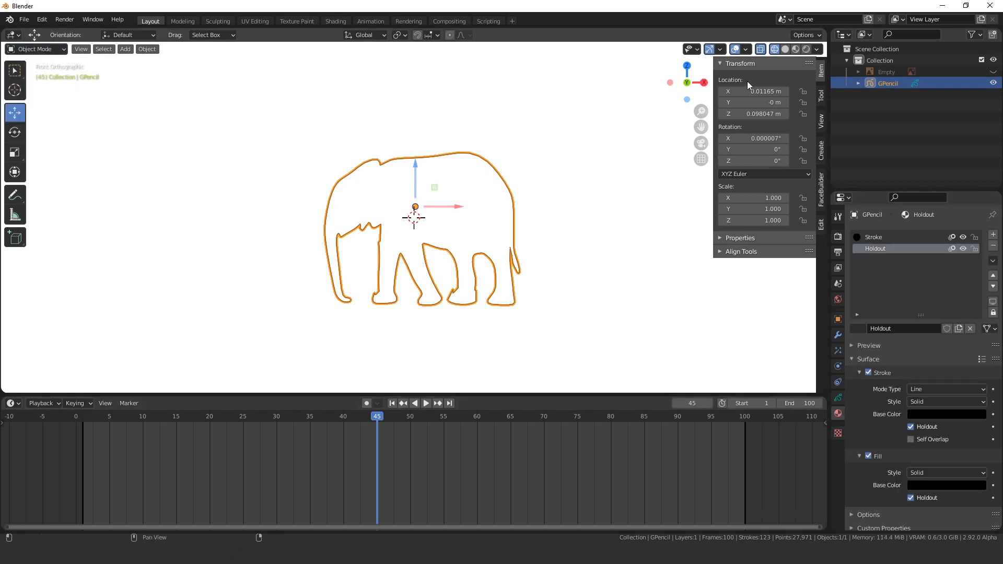
click(786, 49)
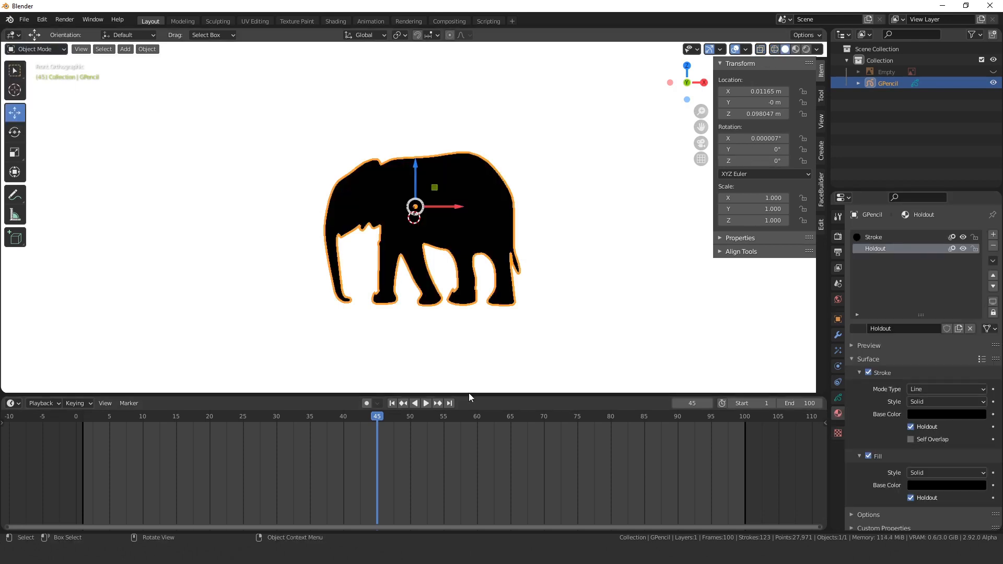
Play the selected Grease Pencil elephant's animation from the first frame and pause it.
click(392, 403)
click(425, 403)
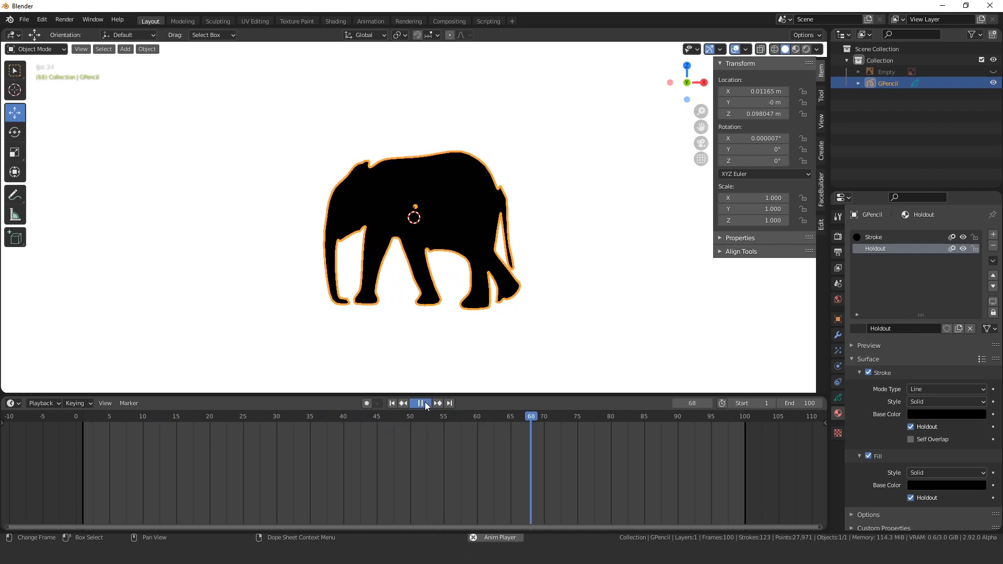
key(space)
Try hiding the Holdout material and review its effect by playing and scrubbing through the animation.
click(963, 249)
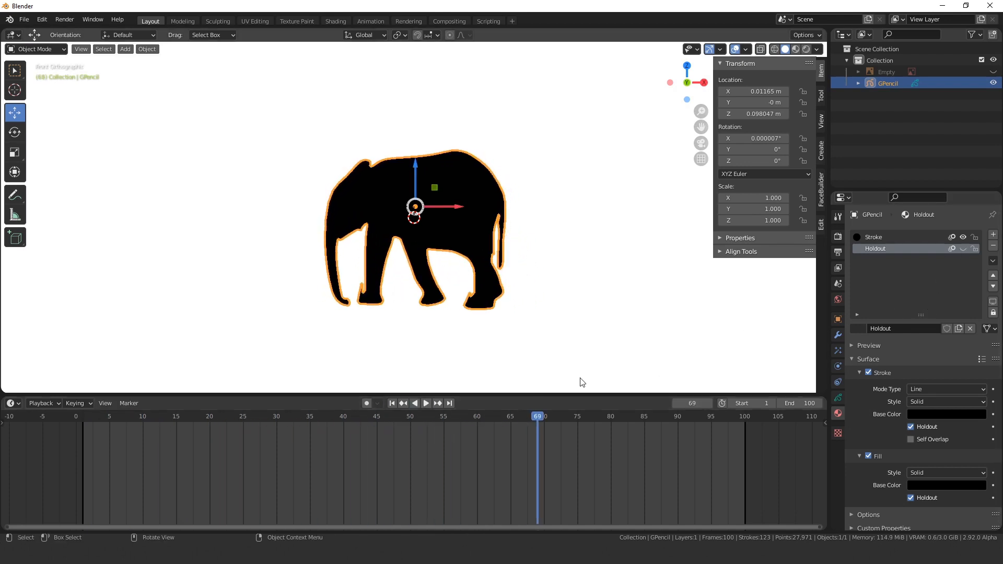
click(393, 404)
click(426, 403)
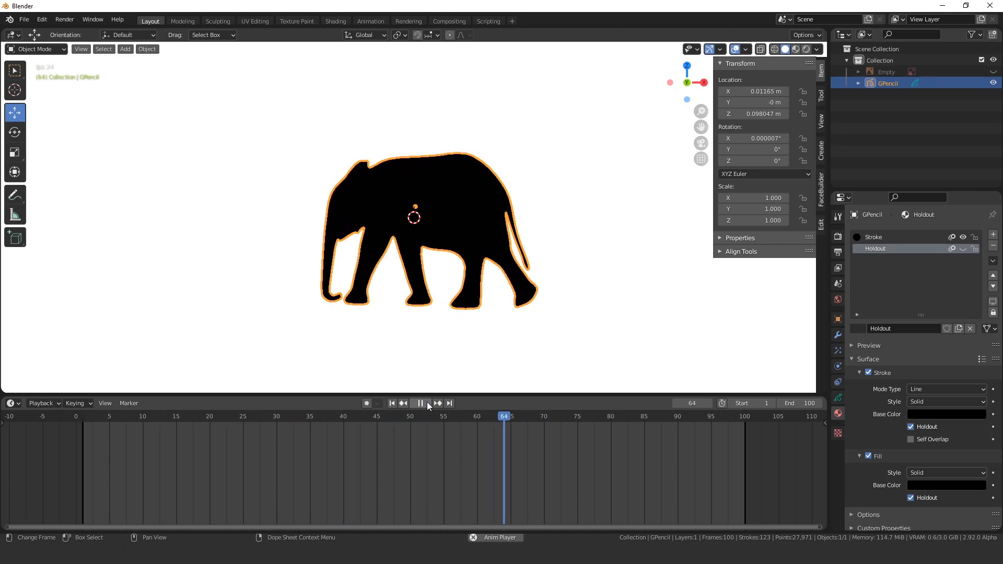
click(428, 402)
drag(547, 418, 434, 425)
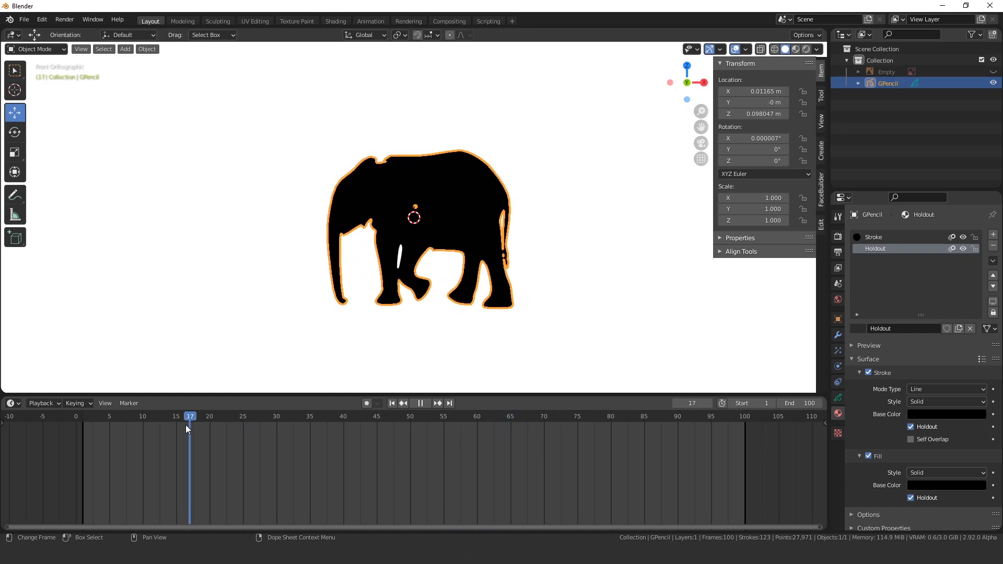
drag(186, 425, 91, 424)
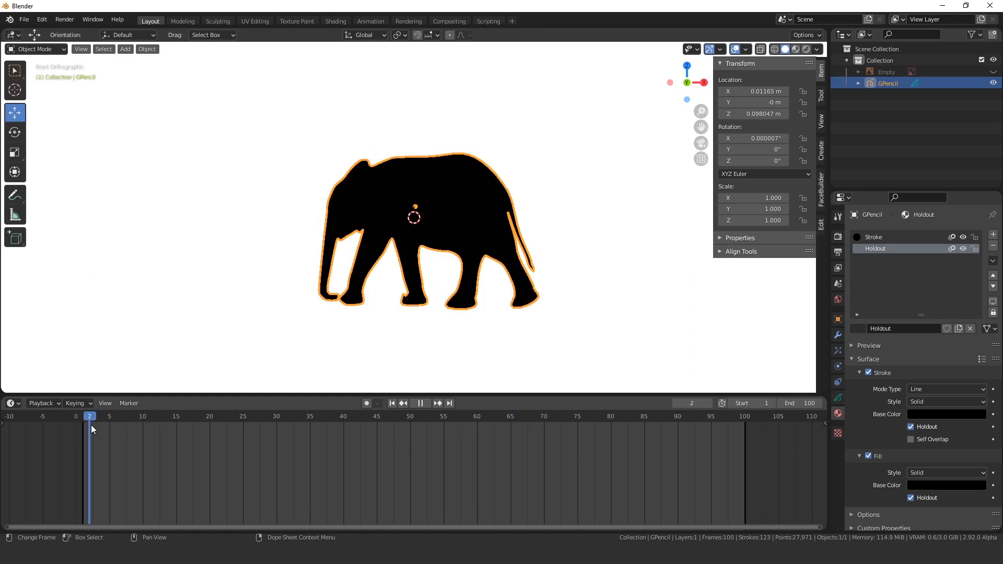
Turn off the Stroke material's fill and deselect the elephant.
click(878, 457)
click(885, 235)
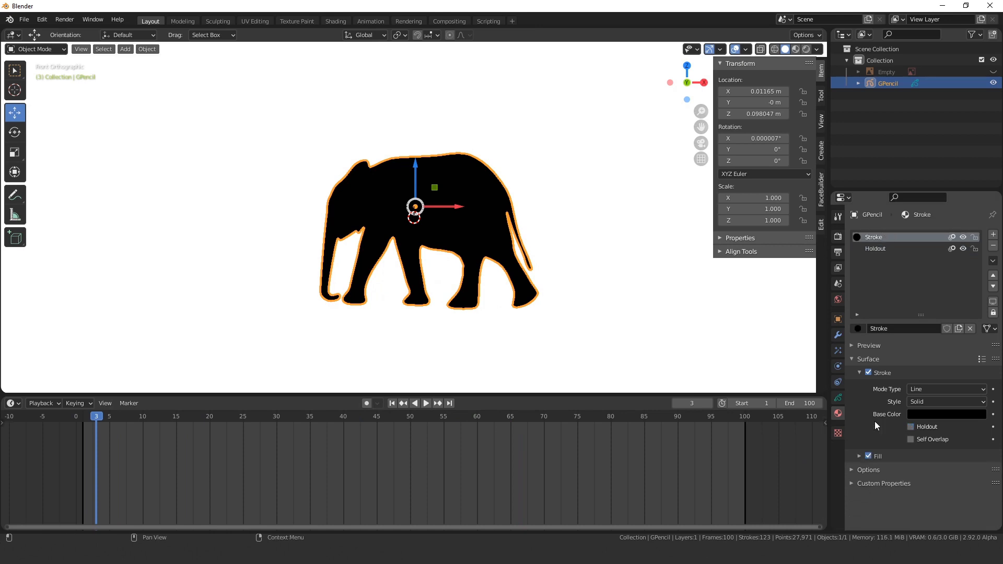
click(580, 302)
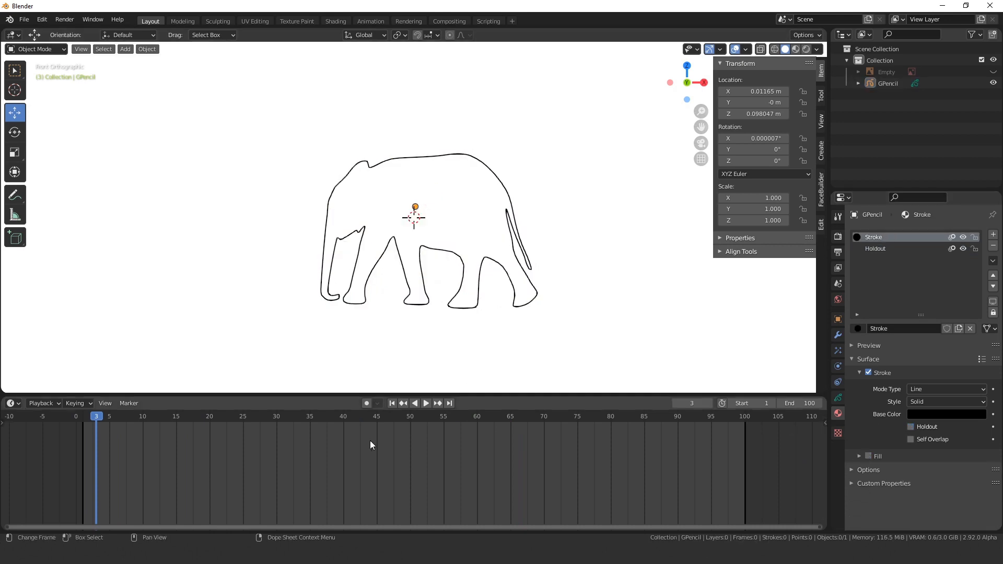
Play the unfilled elephant outline animation from the first frame and stop it.
click(392, 404)
click(427, 403)
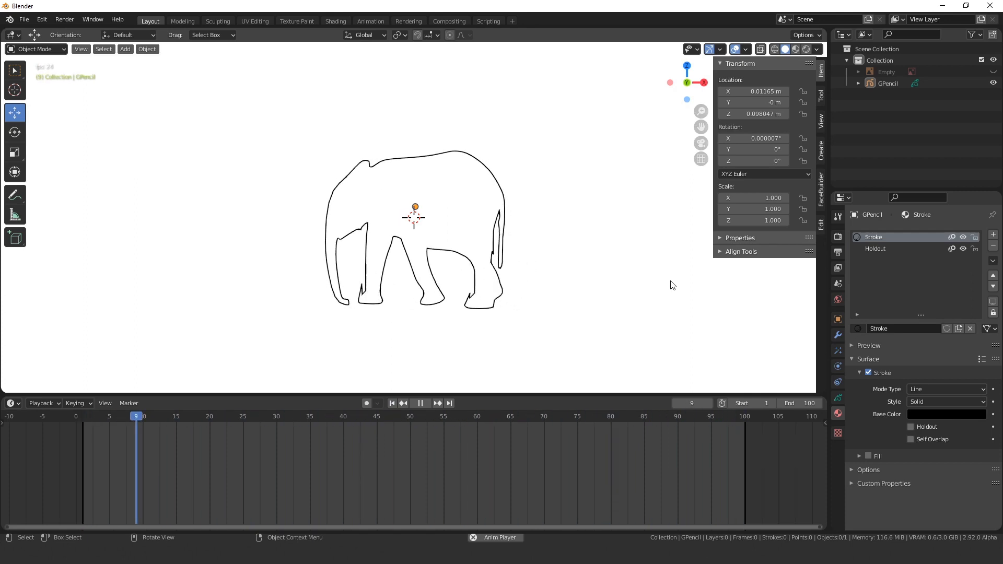
key(space)
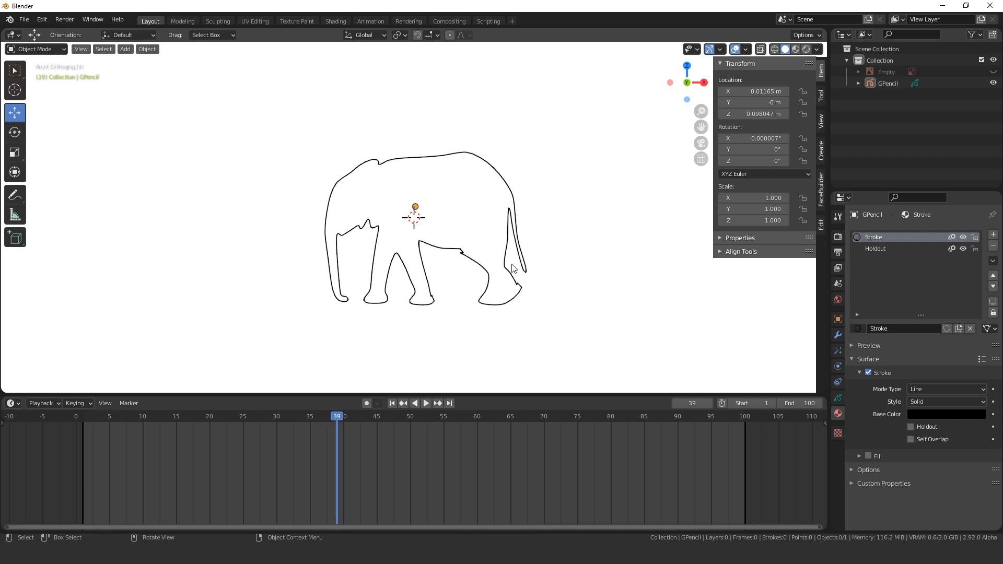
Try an Offset modifier on the Grease Pencil elephant, check it at frame 15, and remove it.
click(512, 268)
click(839, 331)
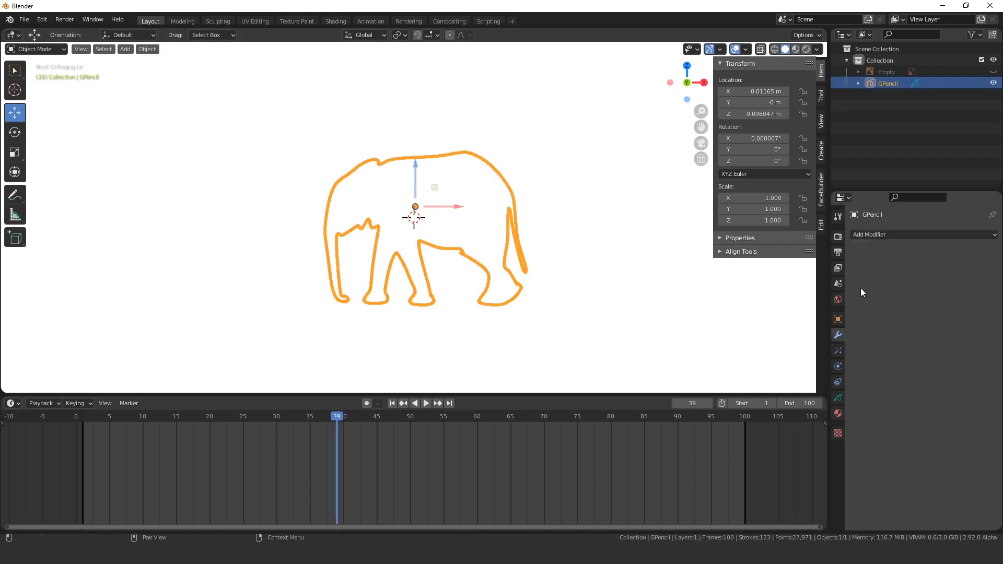
click(919, 234)
click(887, 324)
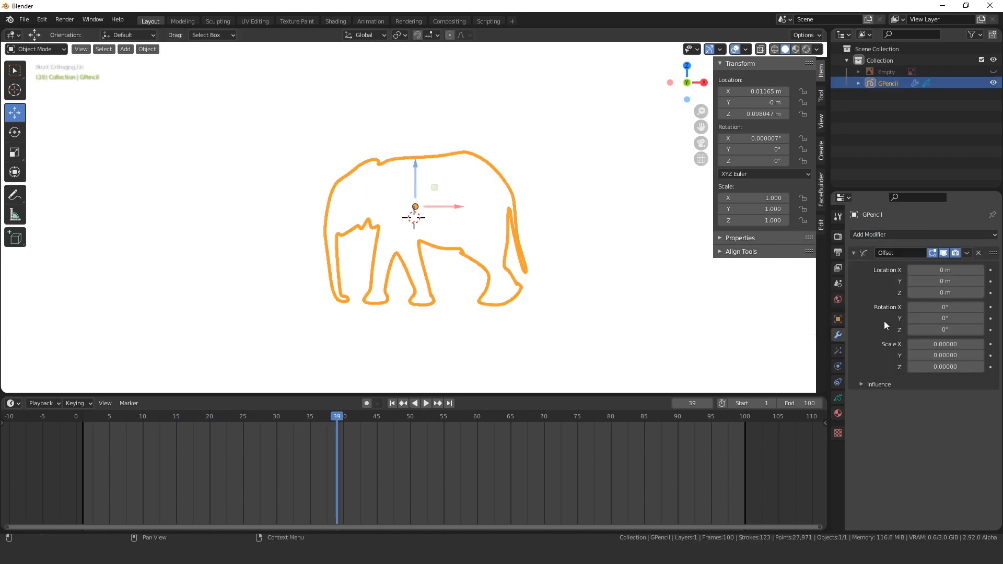
mouse_move(324, 426)
mouse_down()
mouse_move(311, 412)
mouse_move(136, 426)
mouse_move(175, 428)
mouse_up()
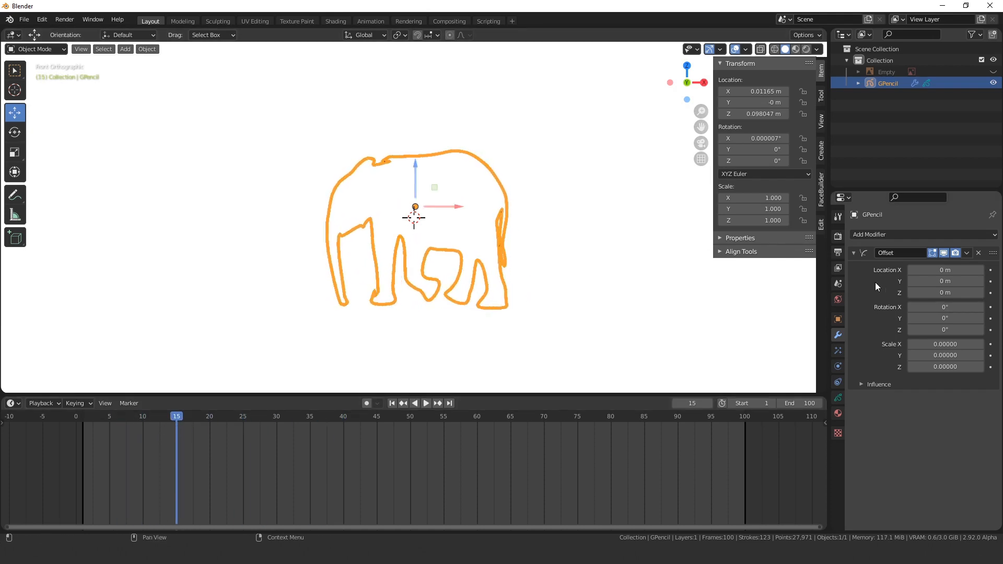
click(595, 309)
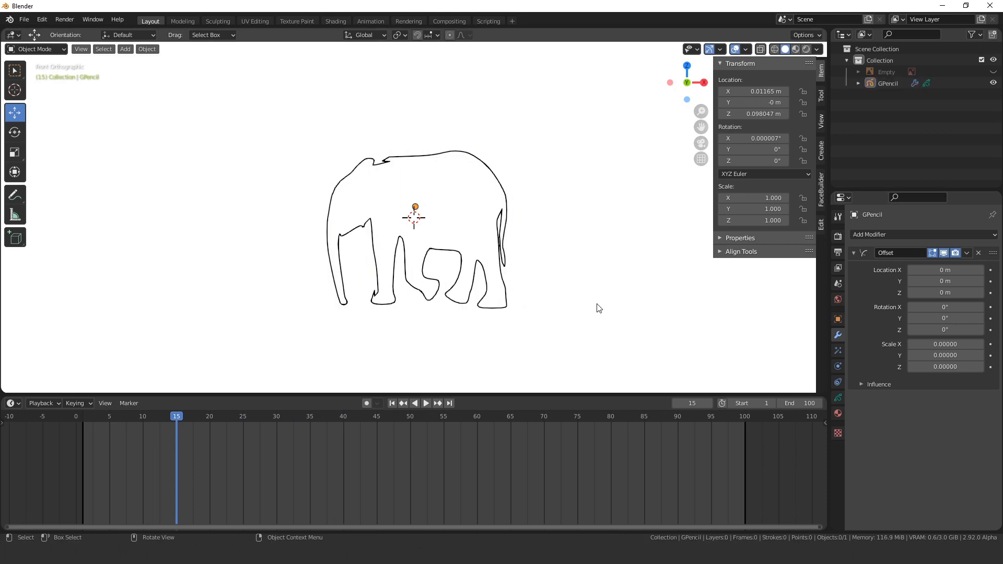
click(490, 306)
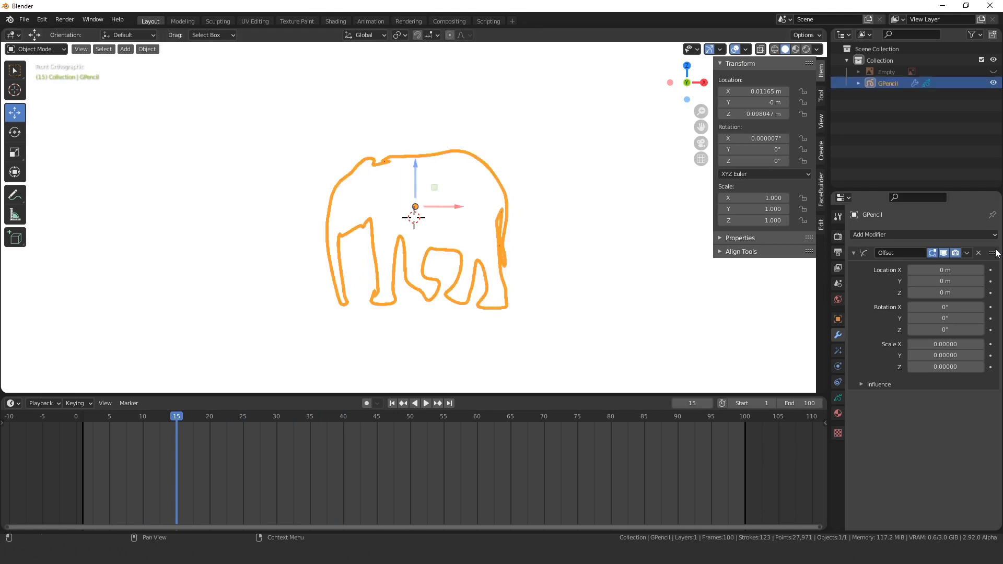
click(978, 253)
Add a Smooth modifier to the Grease Pencil elephant and inspect the outline at frame 53.
click(970, 235)
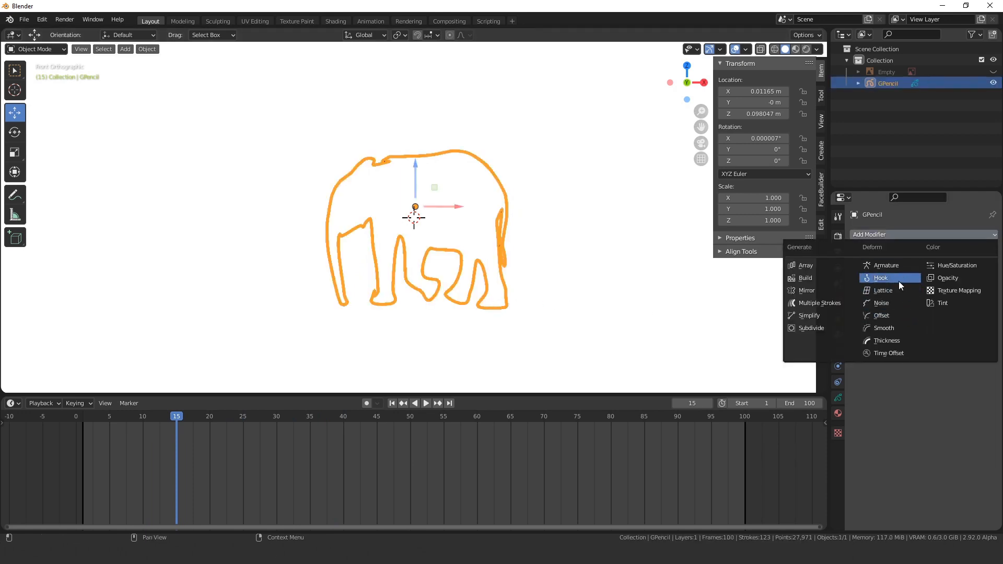
click(891, 329)
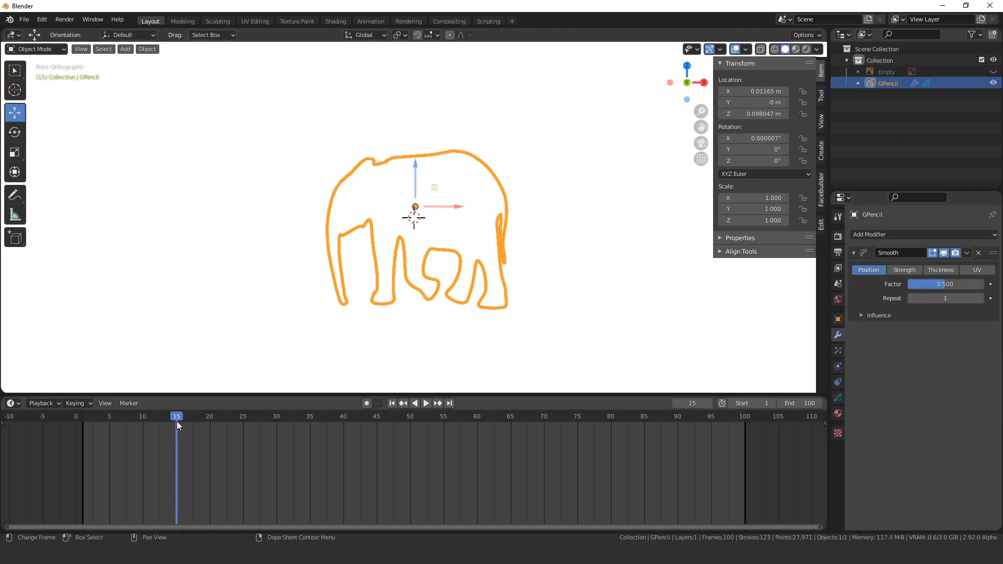
mouse_move(176, 421)
mouse_down()
mouse_move(79, 418)
mouse_move(562, 410)
mouse_up()
key(Escape)
click(585, 338)
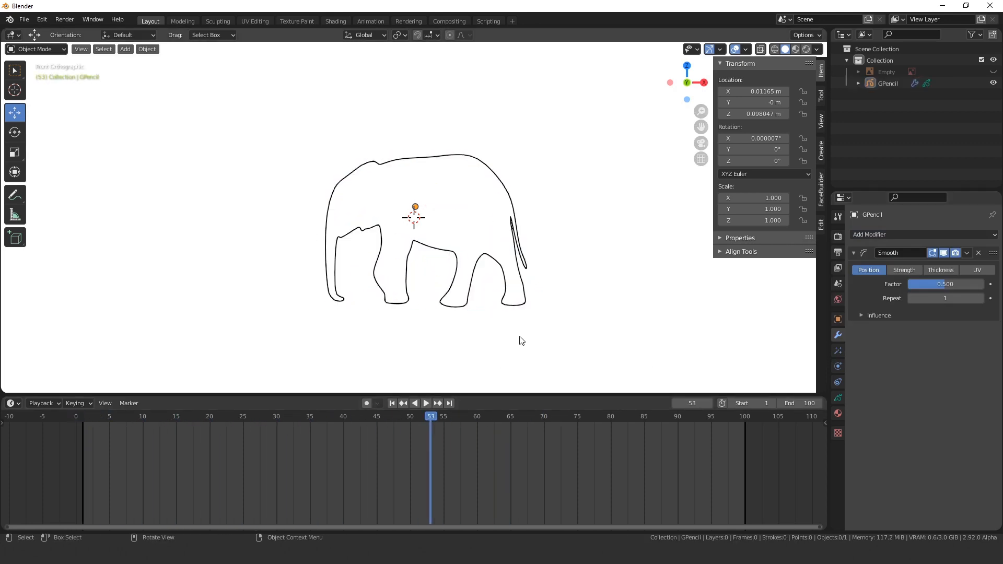
click(525, 307)
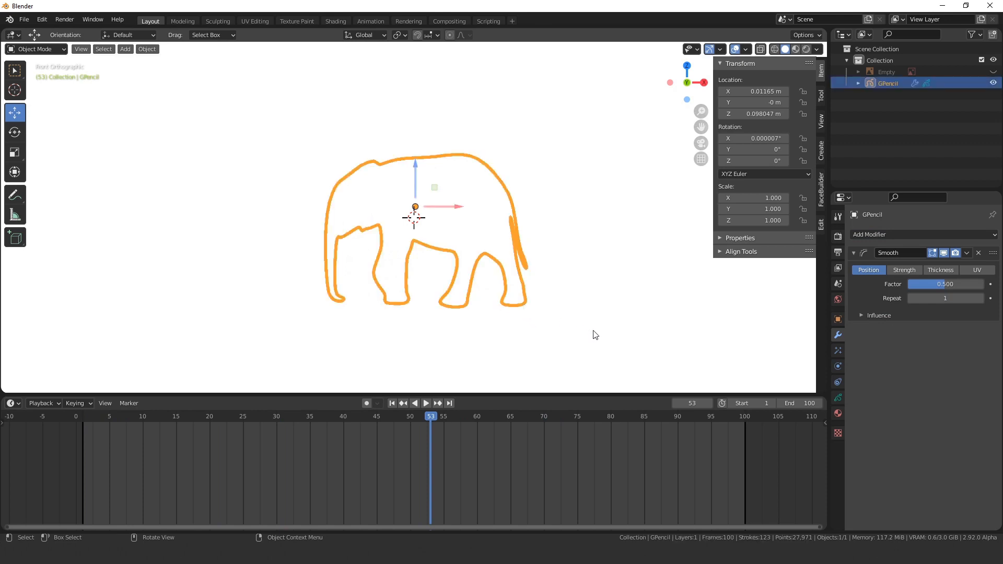
click(593, 332)
scroll(571, 347, up, 3)
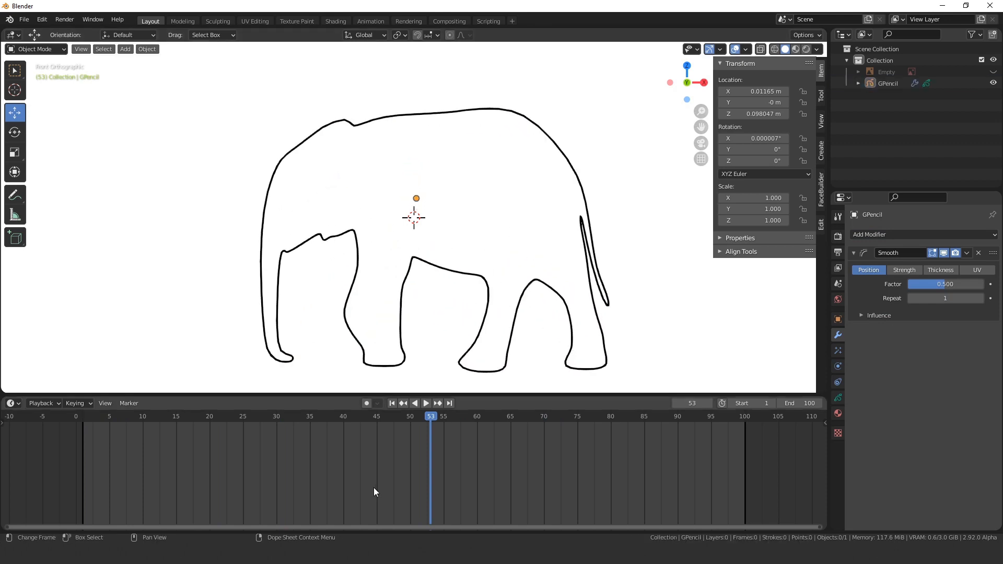
Put the Grease Pencil elephant into Edit Mode and return to the first frame.
click(500, 373)
click(36, 51)
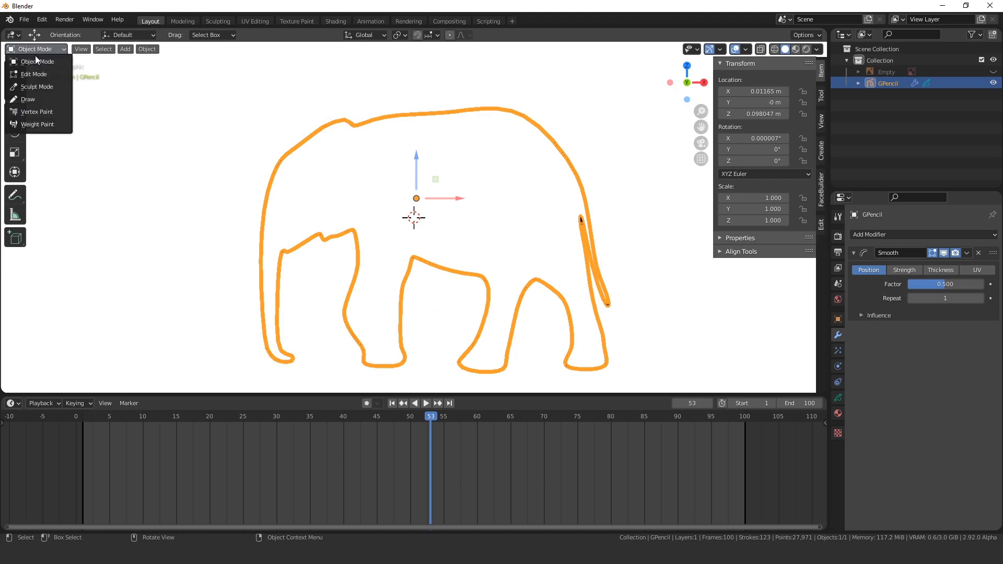
click(37, 68)
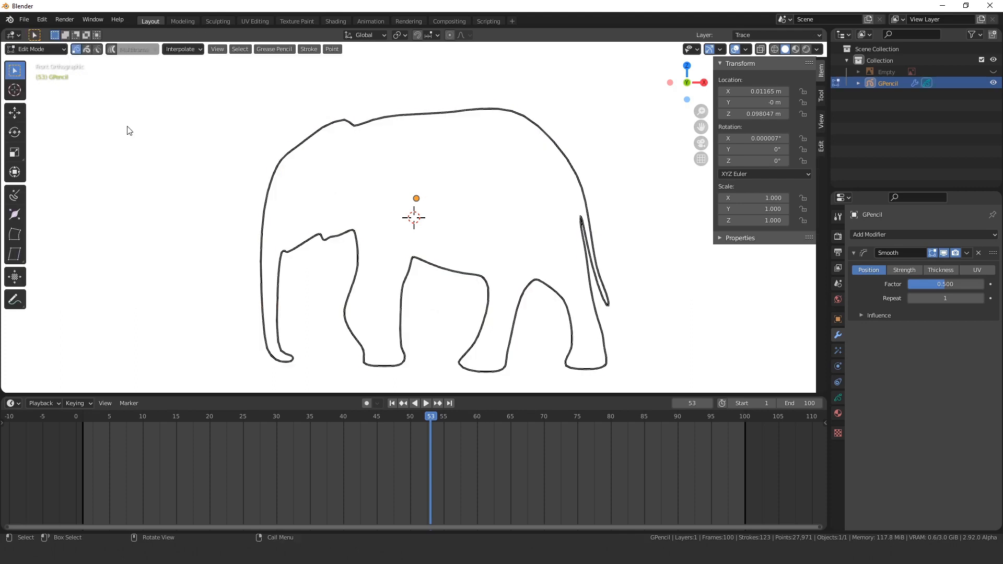
key(a)
mouse_move(431, 417)
mouse_down()
mouse_move(67, 446)
mouse_move(503, 440)
mouse_move(622, 430)
mouse_move(564, 418)
mouse_move(751, 418)
mouse_move(365, 406)
mouse_move(87, 413)
mouse_up()
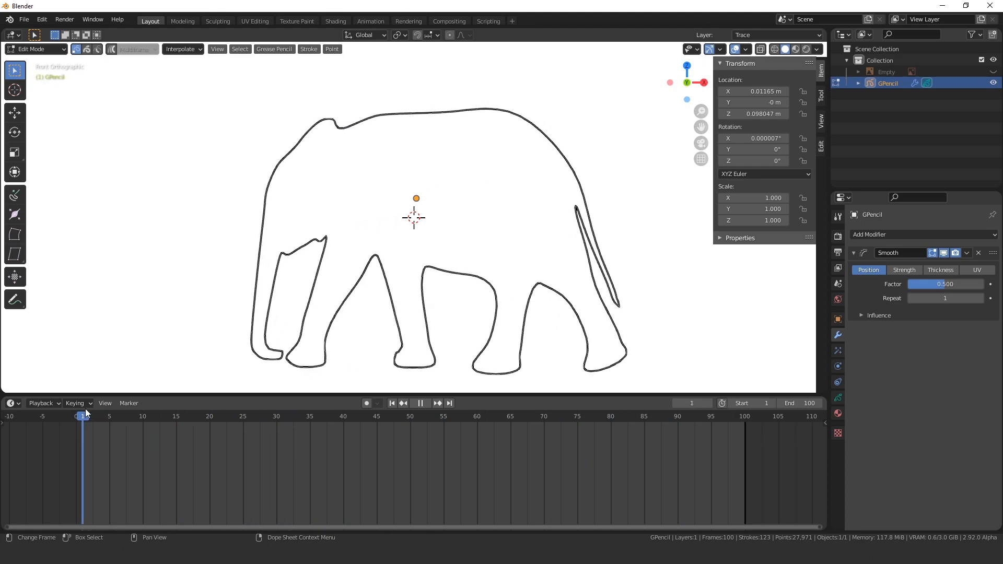
Change the timeline area to a Dope Sheet in Grease Pencil mode to show the traced keyframes.
click(13, 403)
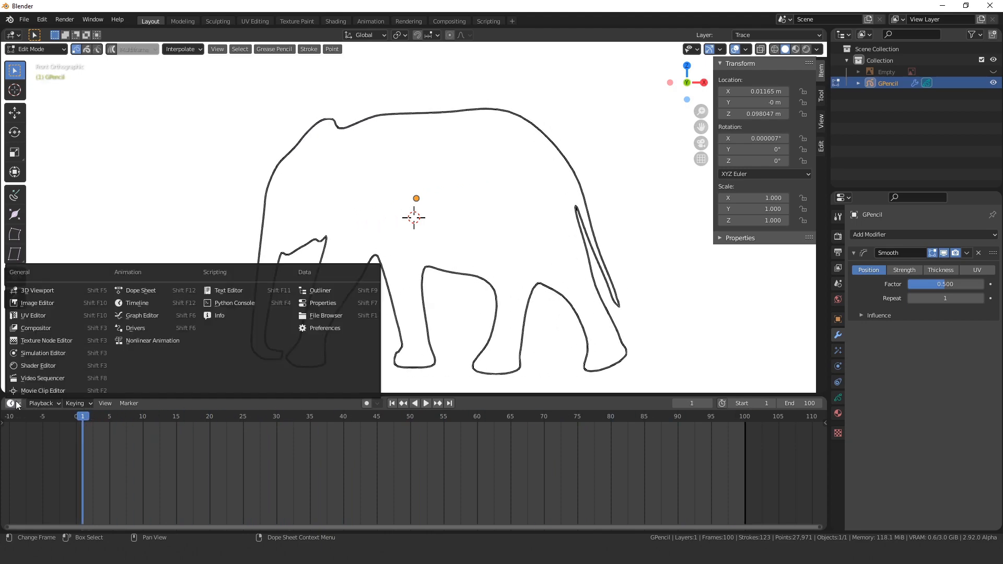
click(140, 290)
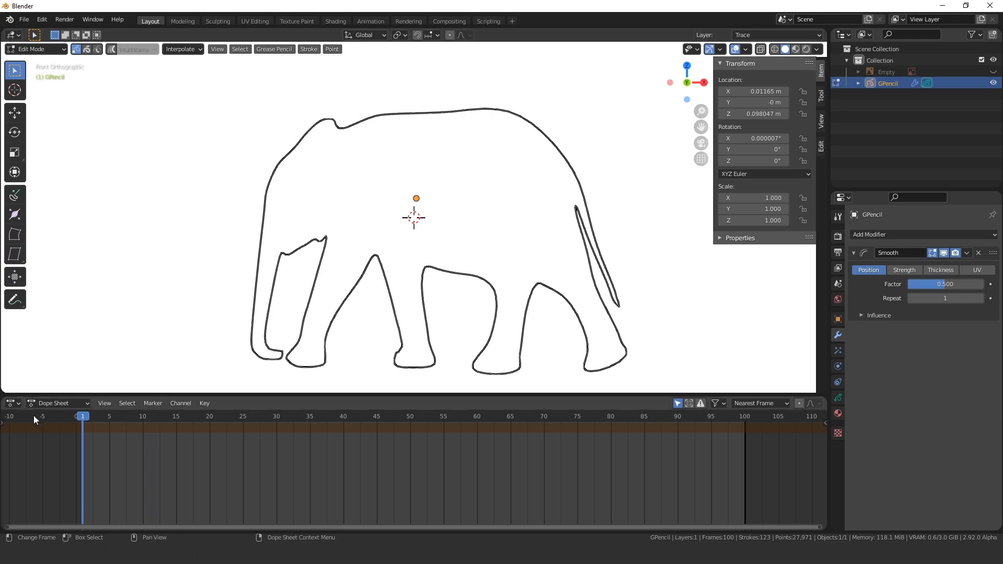
click(48, 405)
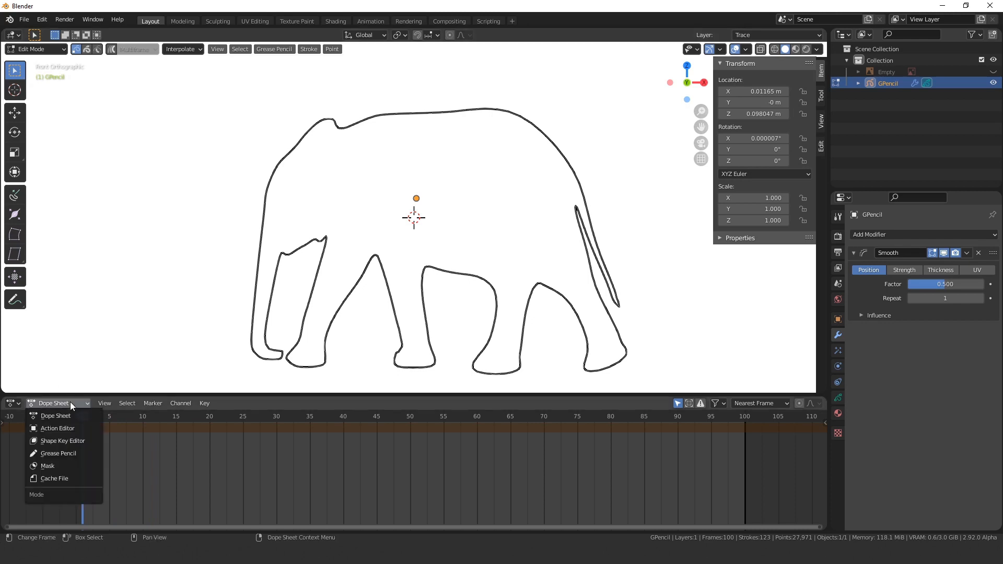
click(64, 453)
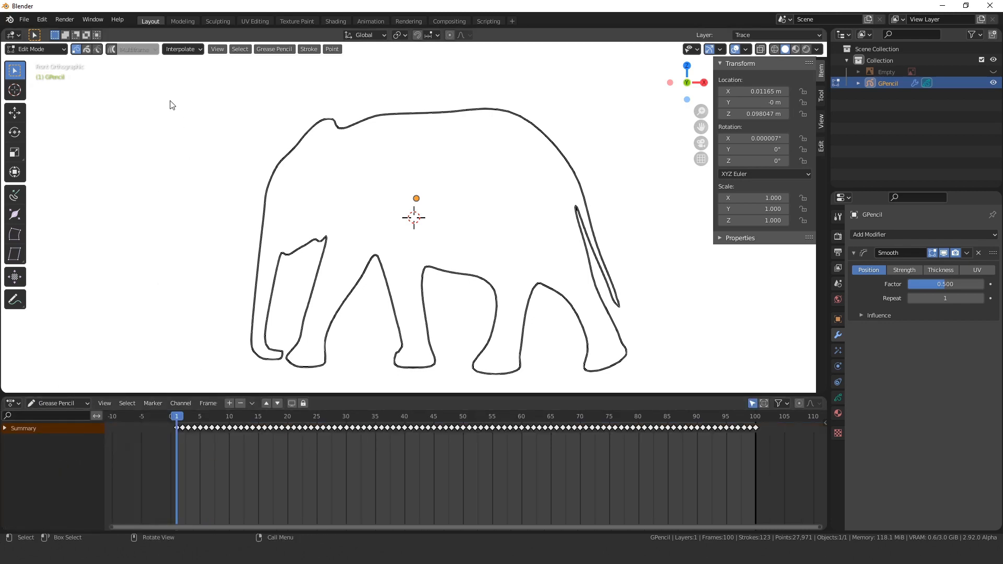
Play the elephant animation against its Grease Pencil keyframes and stop at frame 40.
drag(174, 102, 687, 394)
click(696, 320)
key(space)
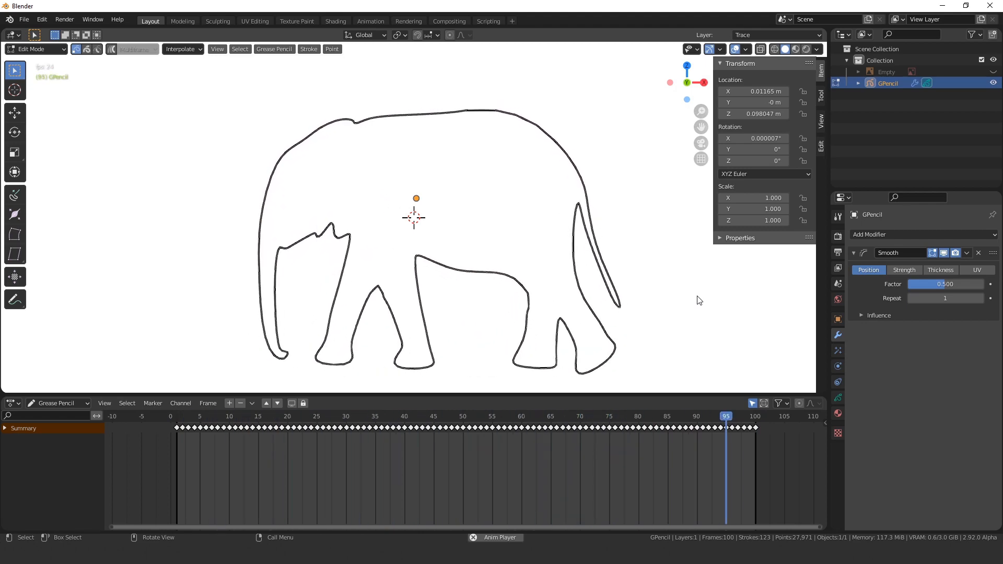
key(space)
key(space)
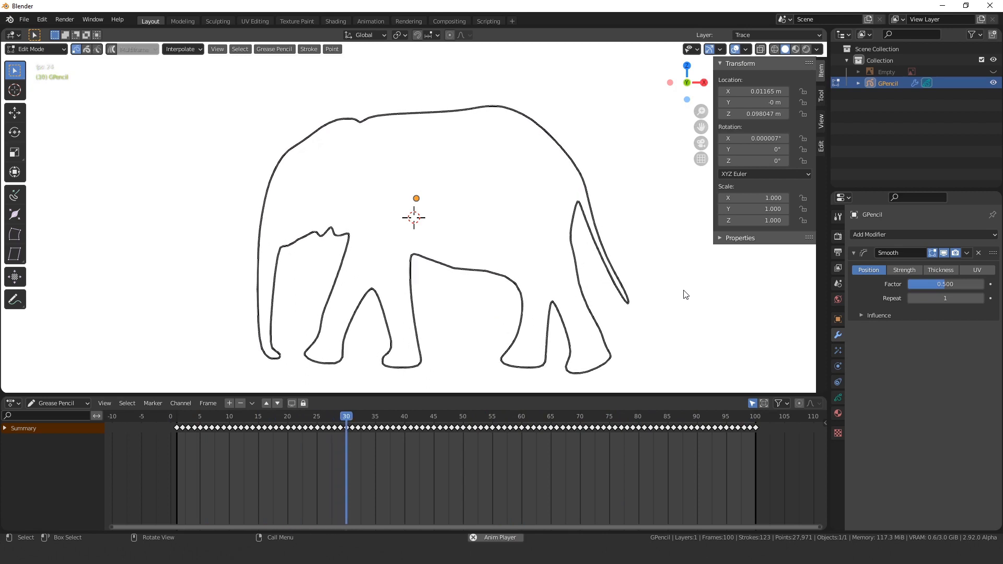
key(space)
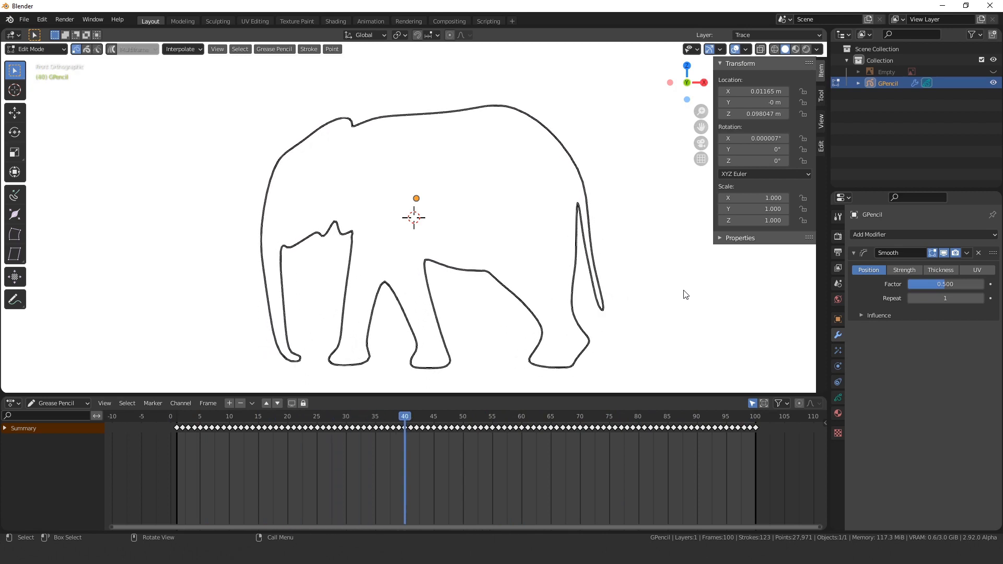
Try thickening the outline around a point on the elephant's back with the Radius tool and proportional editing, and undo it.
click(52, 49)
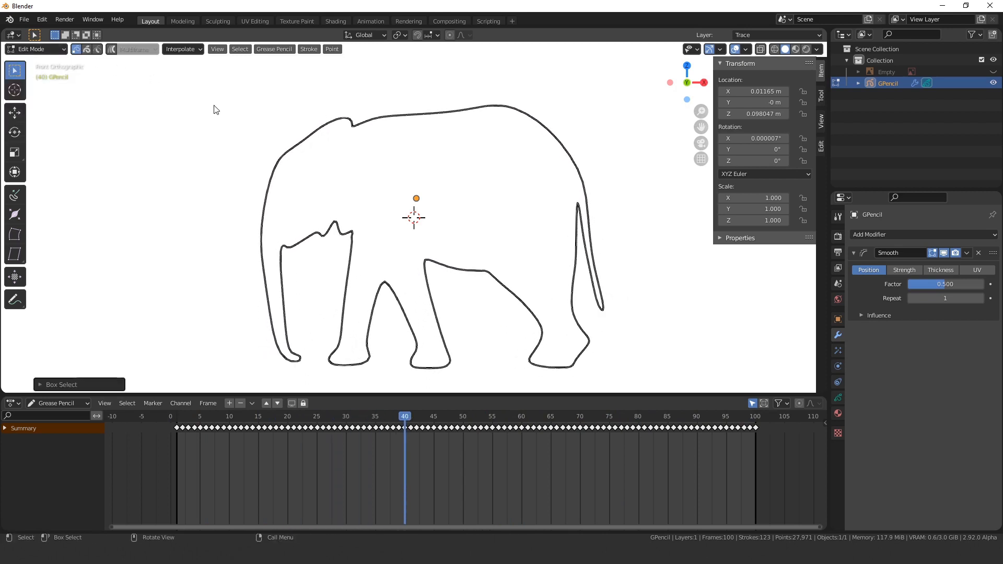
key(a)
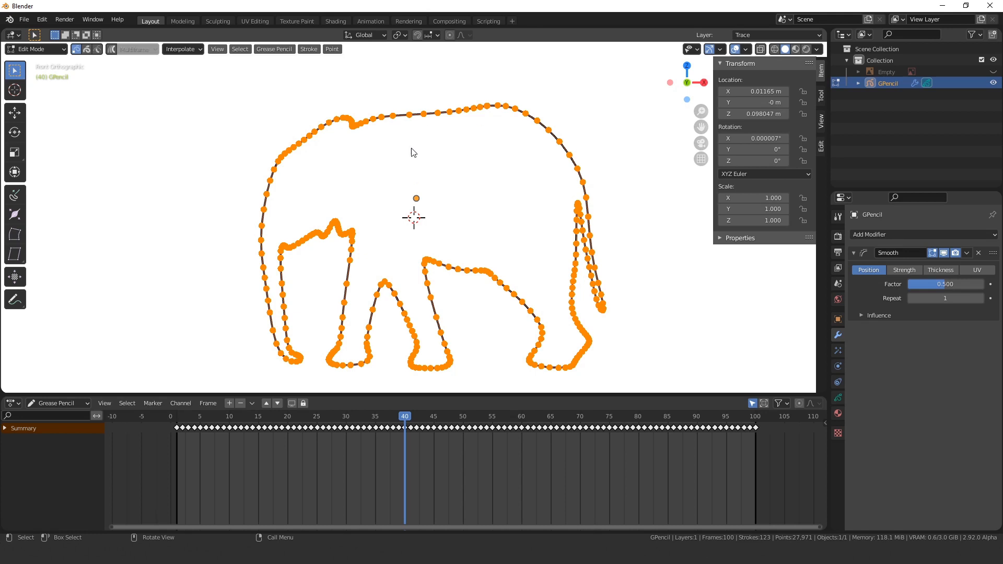
click(409, 114)
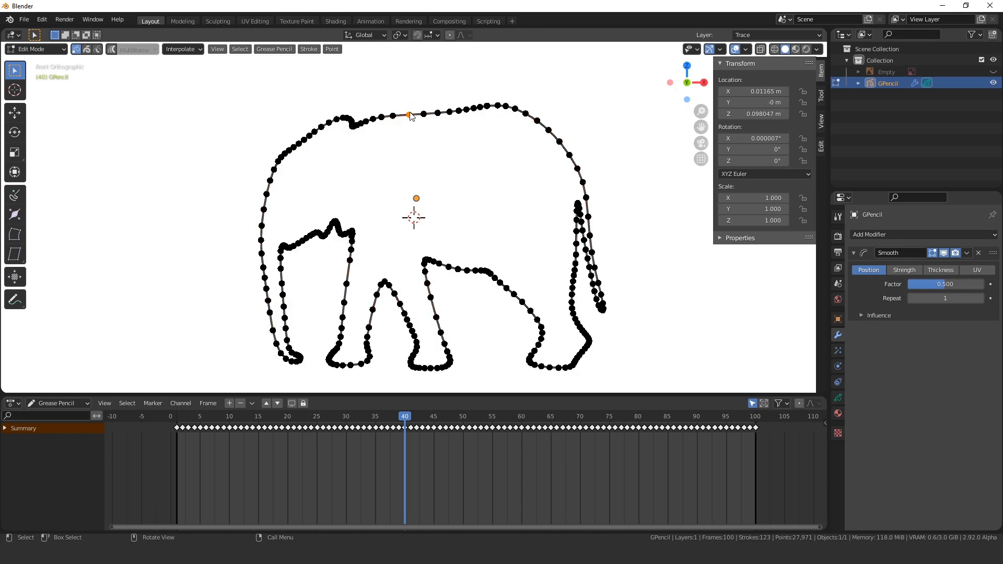
click(15, 214)
drag(409, 96, 441, 124)
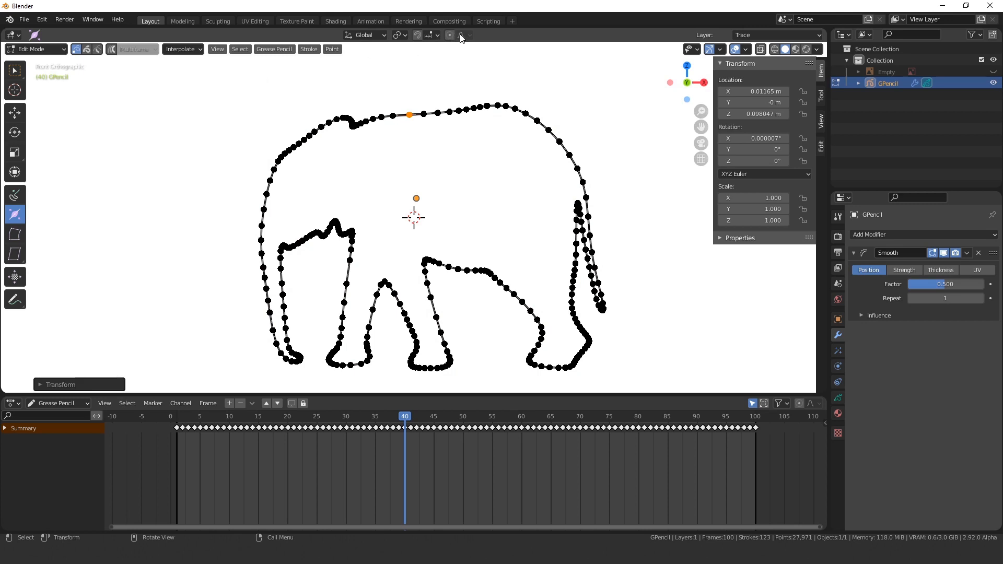
mouse_move(411, 112)
mouse_down()
mouse_move(466, 86)
mouse_move(443, 99)
mouse_up()
click(702, 248)
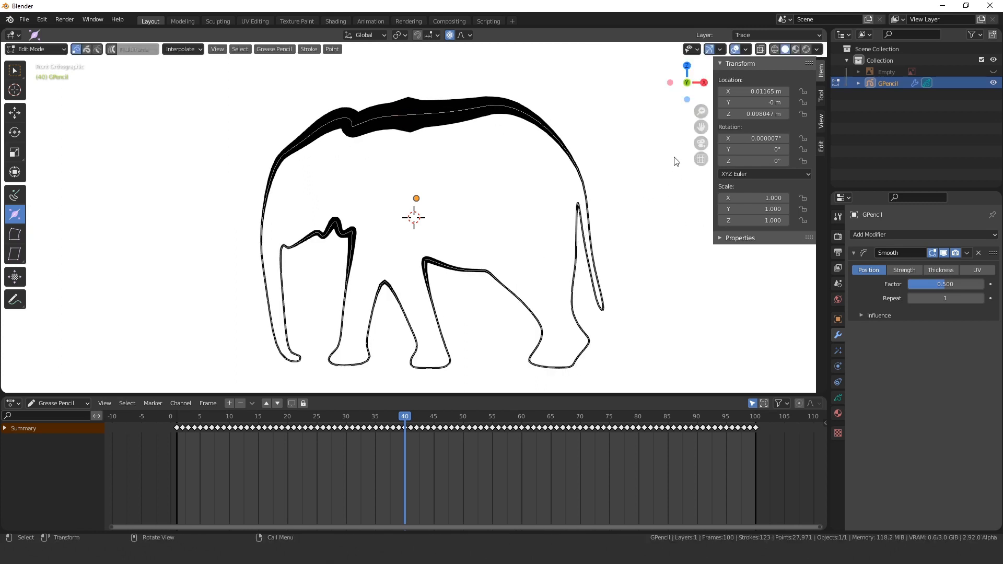
key(ctrl+z)
key(ctrl+z)
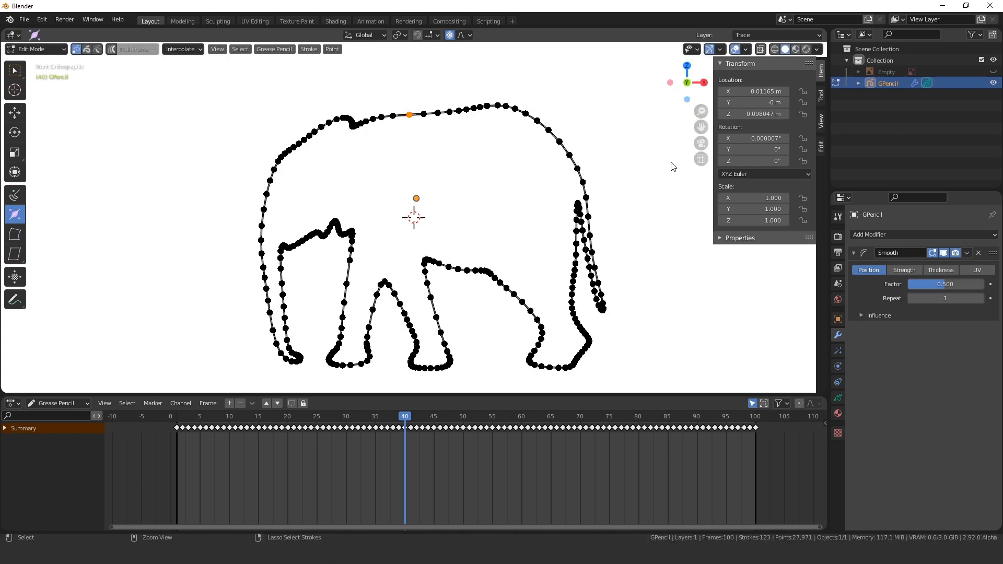
Try the Push, Thickness and Randomize brushes on the elephant's outline in Sculpt Mode.
click(37, 49)
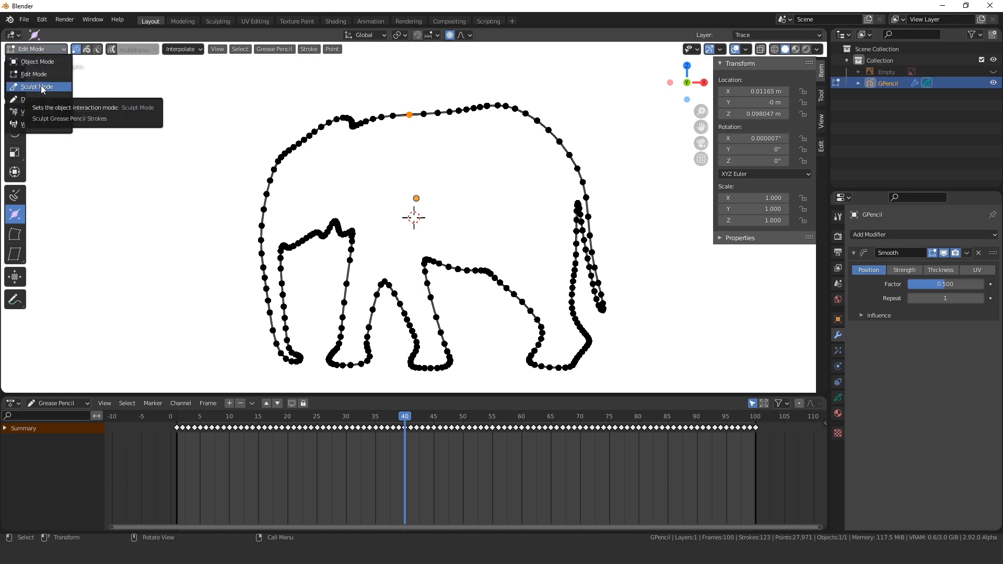
click(42, 88)
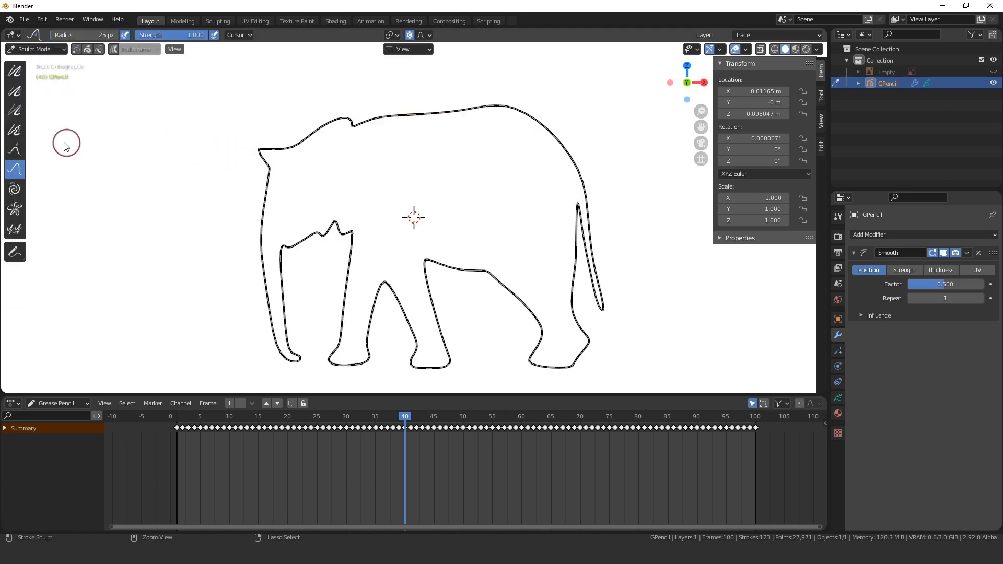
click(14, 188)
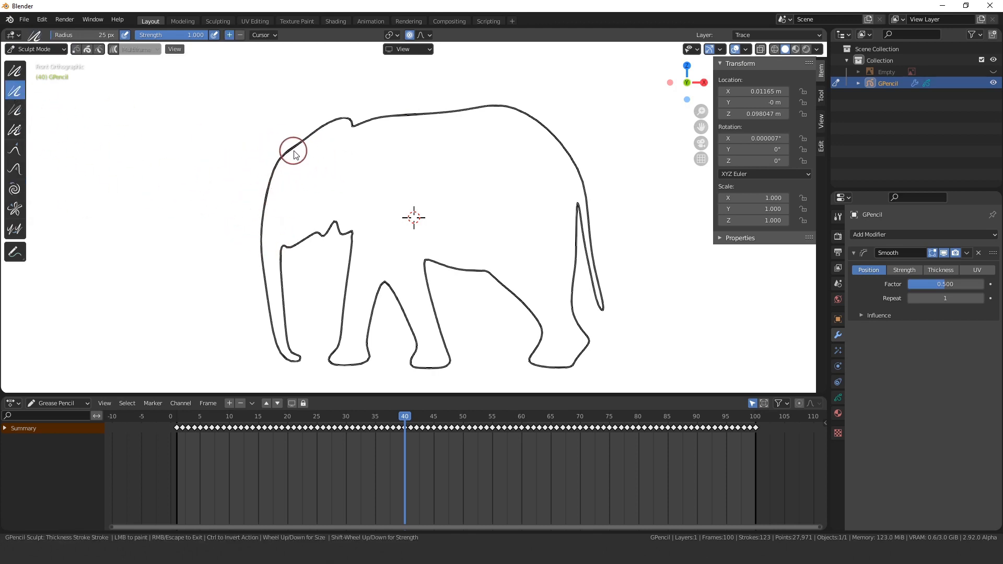
click(14, 130)
drag(357, 135, 283, 151)
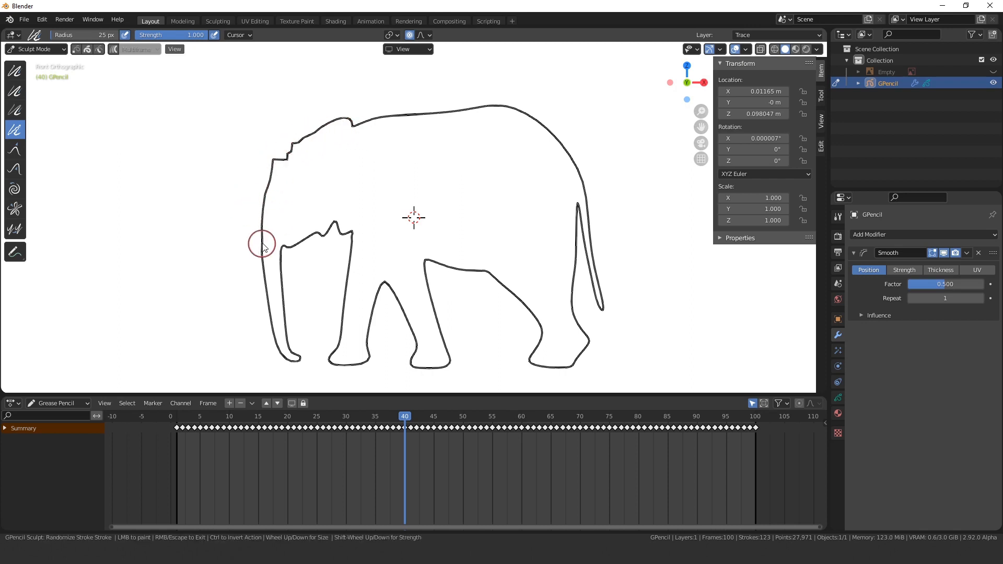
drag(262, 247, 263, 246)
Return to Object Mode and select the Grease Pencil elephant.
click(65, 50)
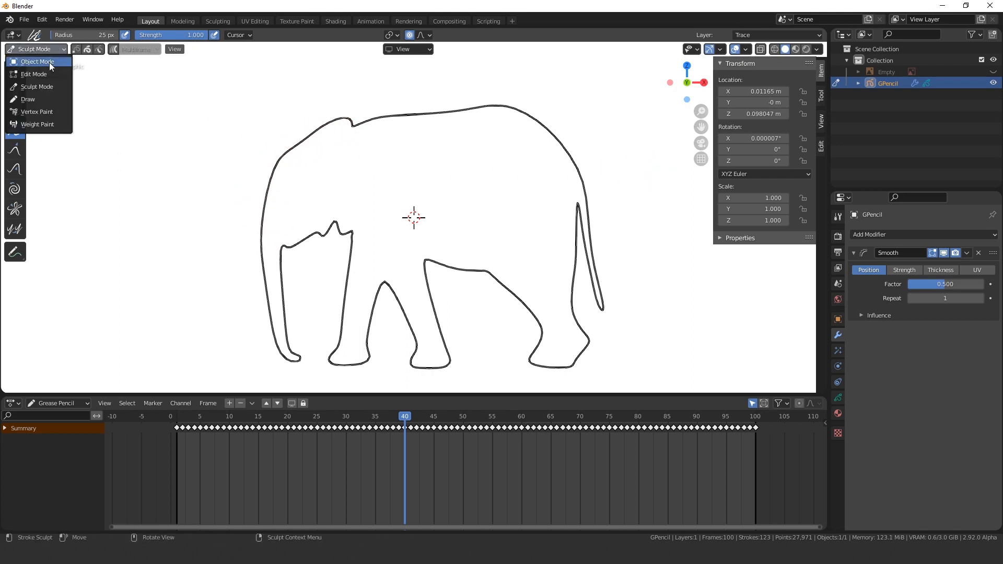
click(28, 62)
click(694, 338)
click(605, 304)
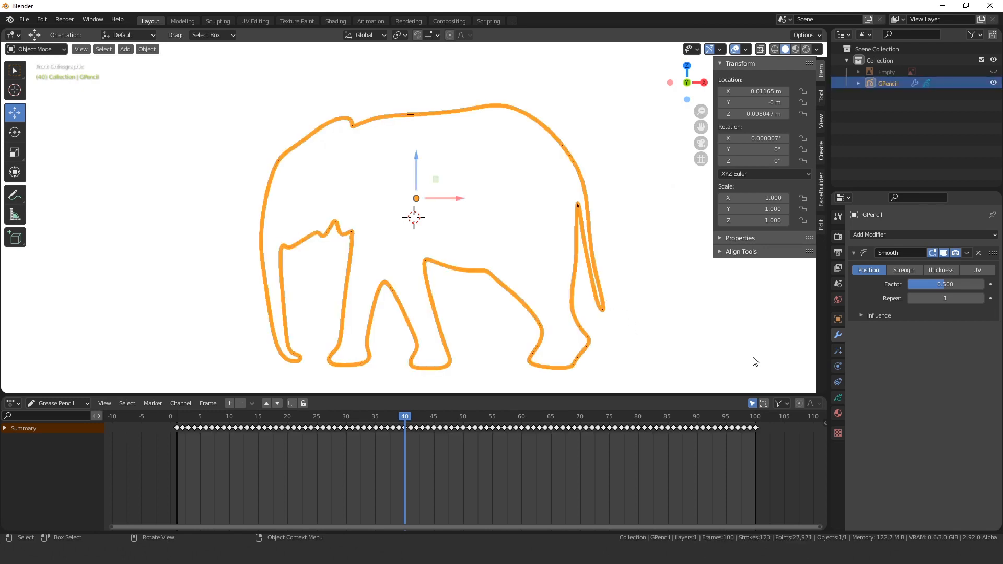
Thicken the elephant's strokes by setting the Thickness Scale to 2.42, and deselect the object.
click(837, 398)
scroll(902, 402, down, 5)
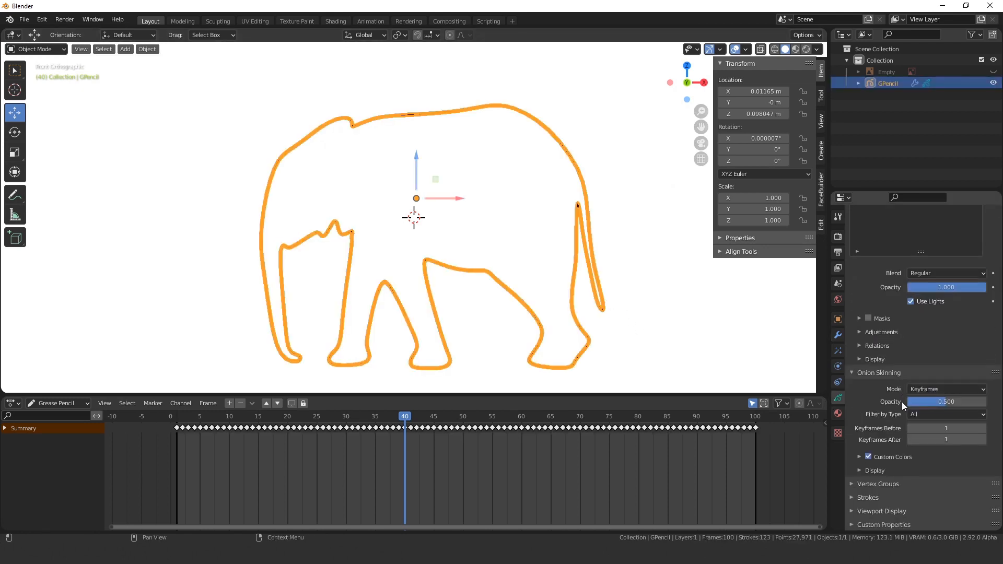
click(868, 498)
scroll(877, 502, down, 2)
mouse_move(956, 493)
mouse_down()
mouse_move(995, 493)
mouse_move(974, 493)
mouse_up()
click(685, 314)
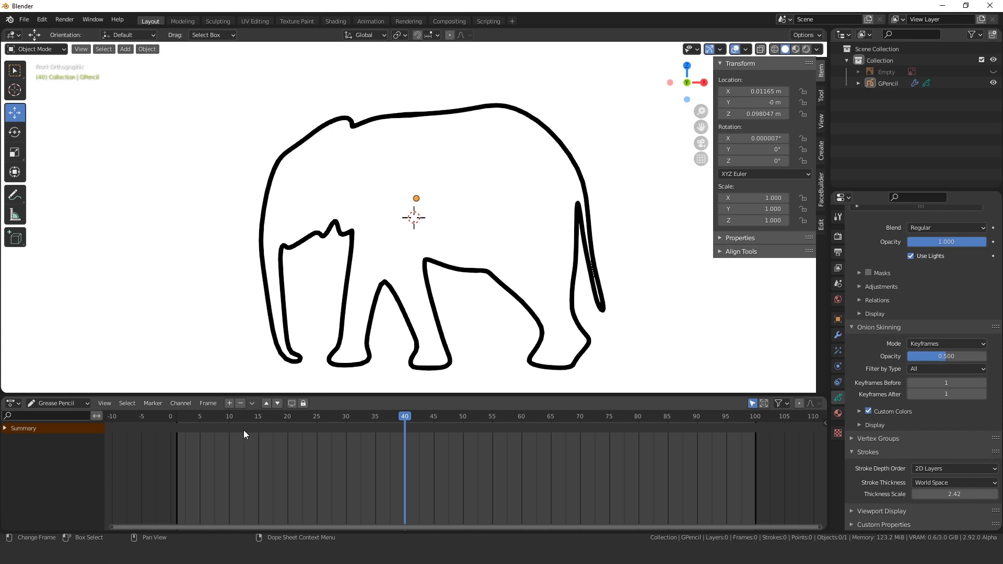
Switch the dope sheet area to a Timeline and play the elephant animation from frame 1, viewing it from close up and farther away.
click(16, 403)
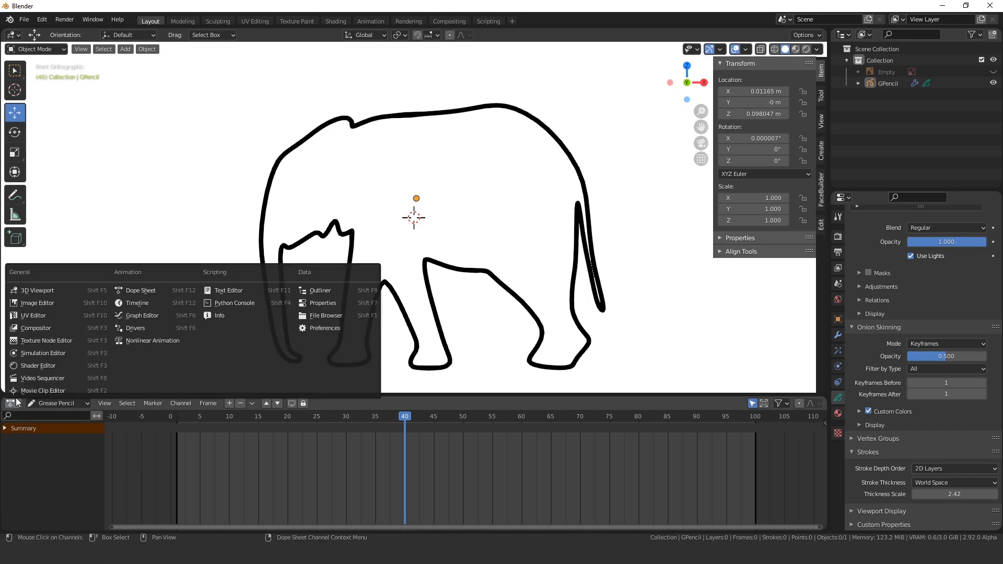
click(137, 303)
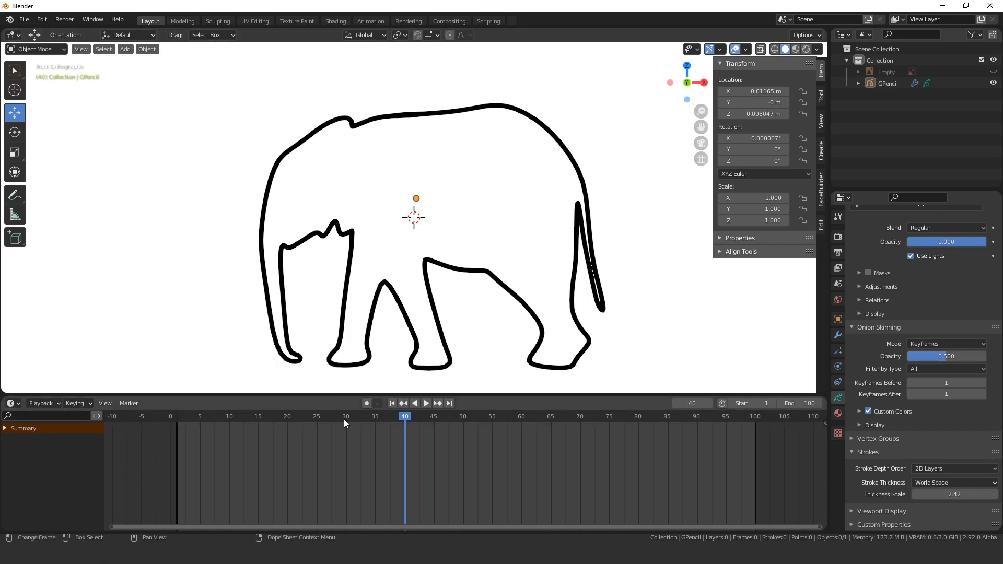
click(392, 404)
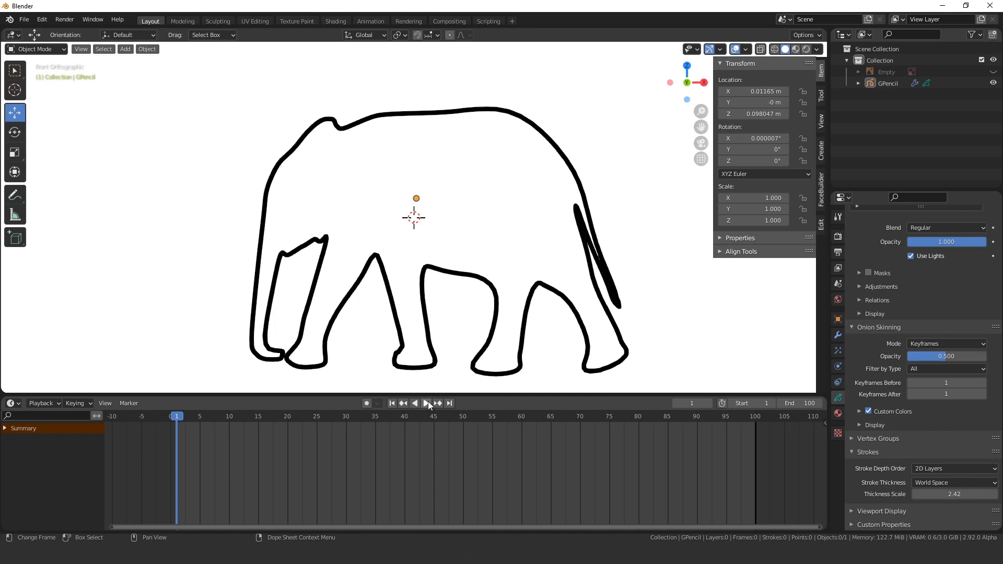
click(427, 403)
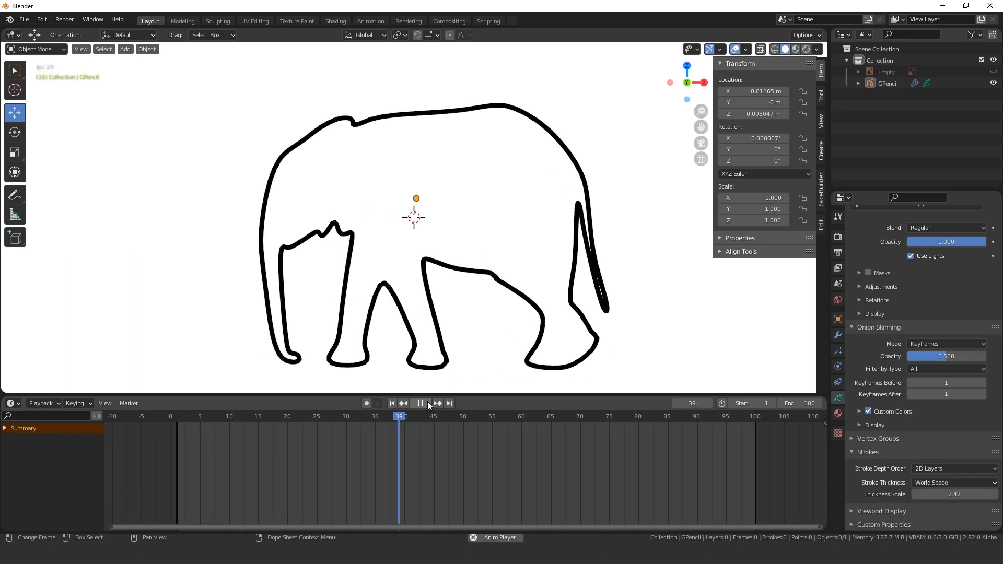
click(426, 402)
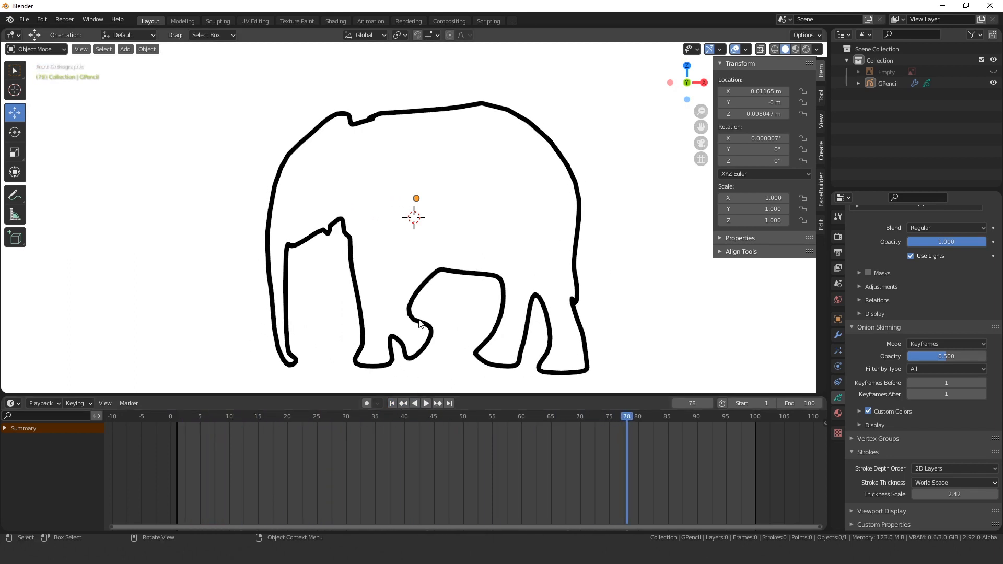
scroll(419, 324, down, 3)
click(427, 403)
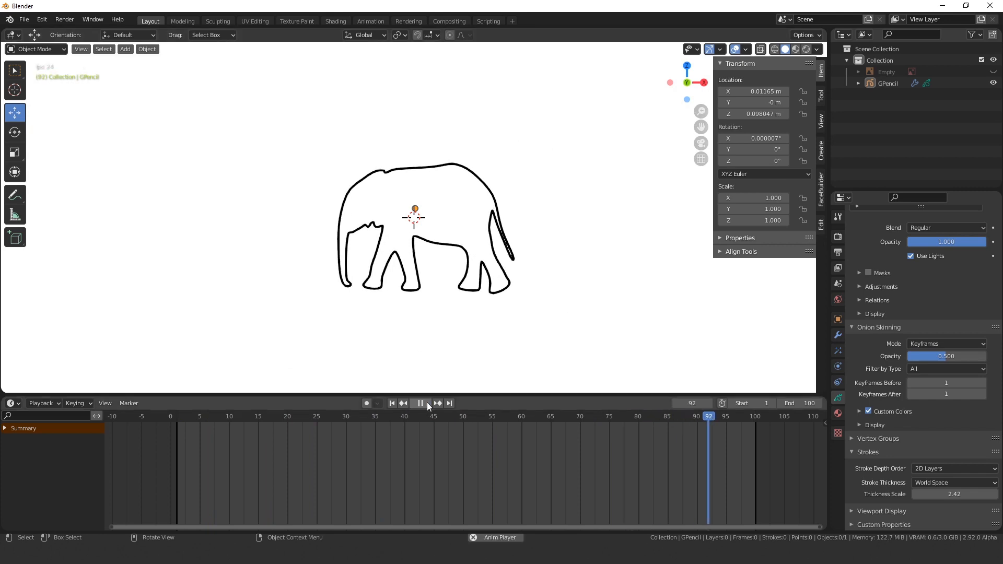
click(427, 403)
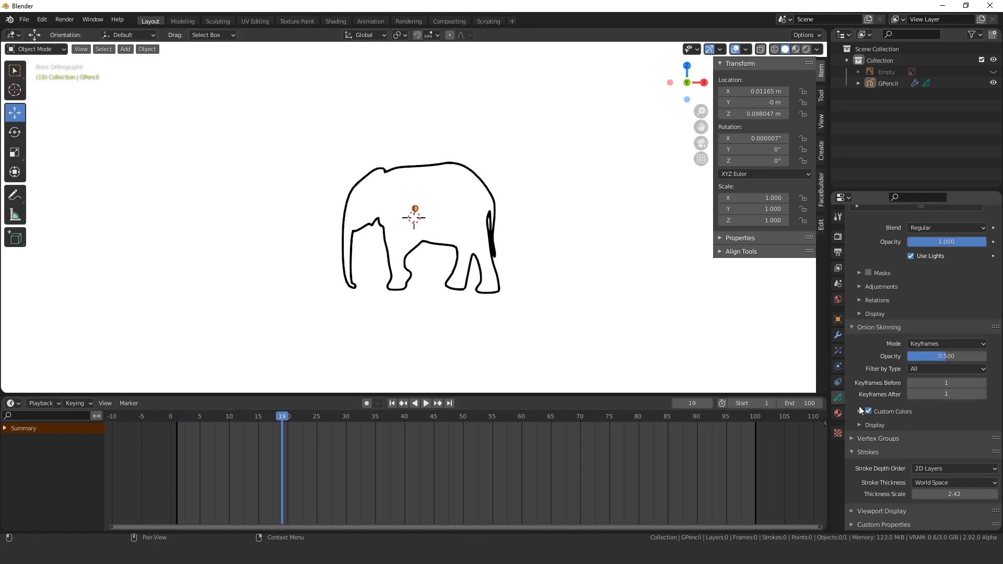
Enable Fill on the Stroke material and set its style to Gradient with the Linear type.
click(838, 414)
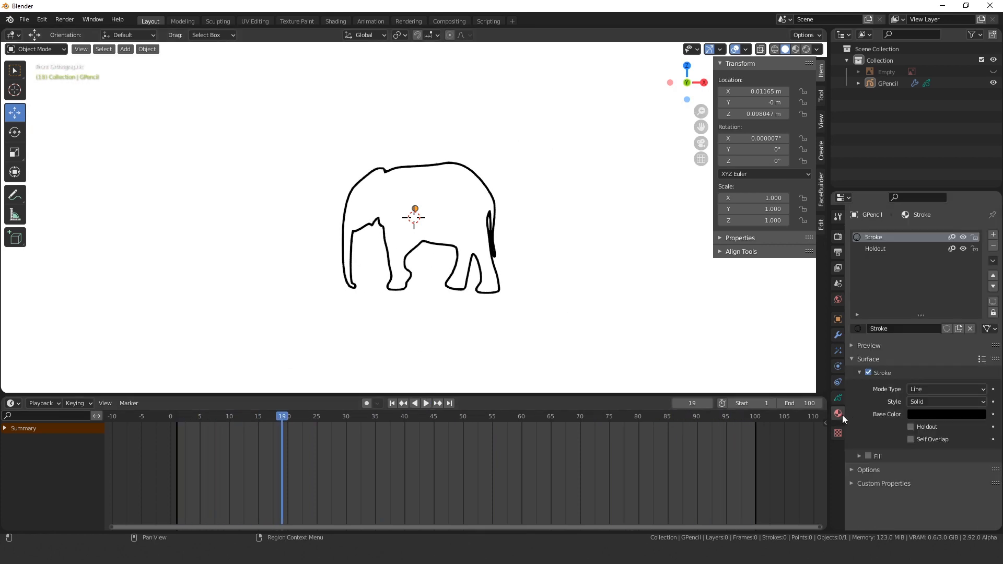
click(860, 456)
click(869, 456)
click(941, 473)
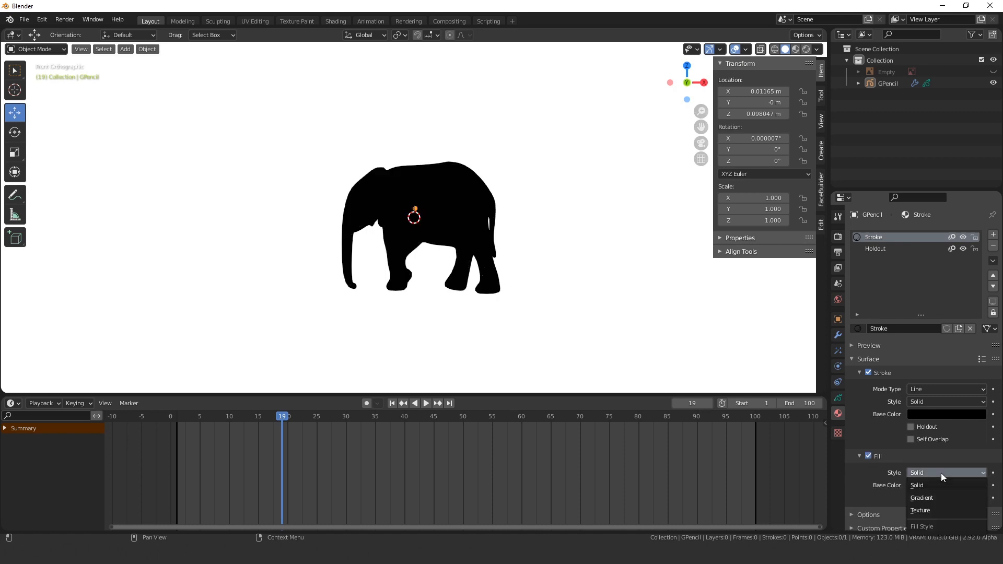
click(932, 498)
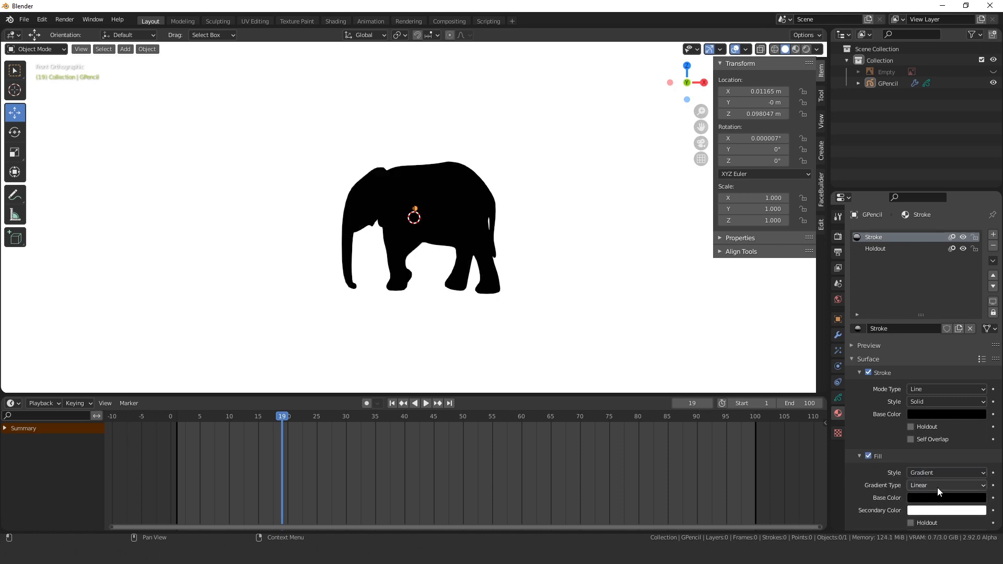
click(939, 485)
click(940, 485)
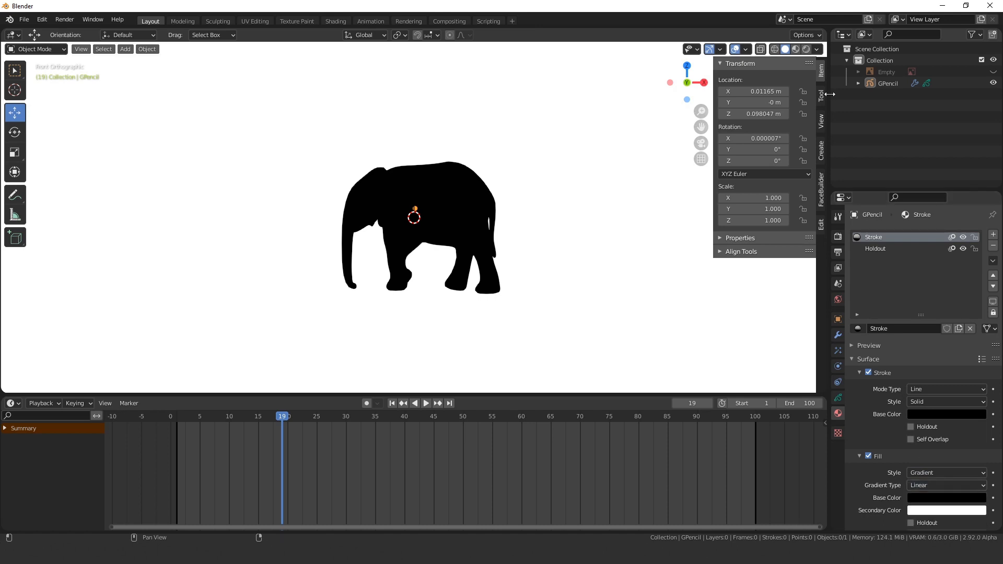
Switch the viewport to Rendered shading and turn off Scene World lighting.
click(806, 48)
click(817, 49)
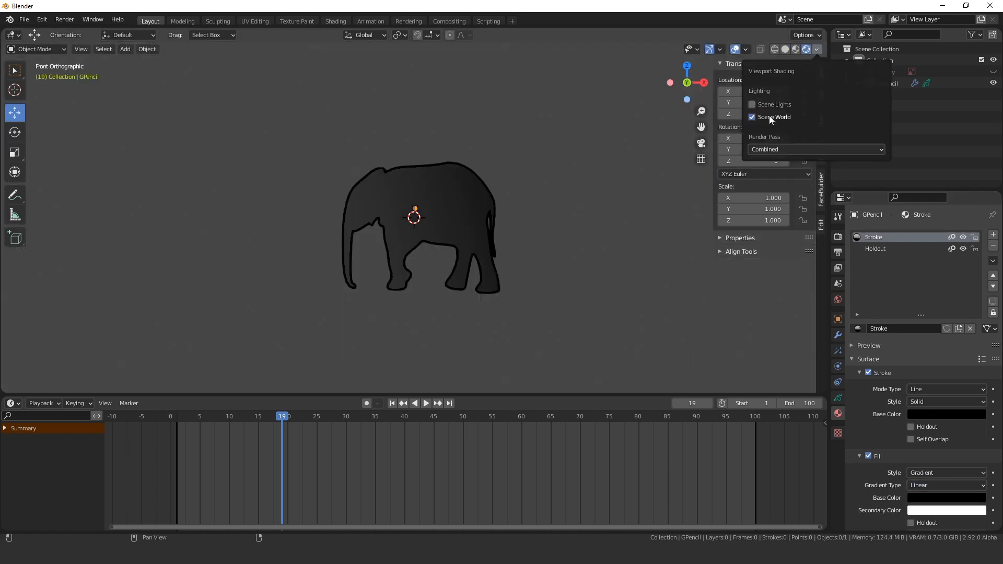
click(769, 117)
scroll(566, 309, up, 3)
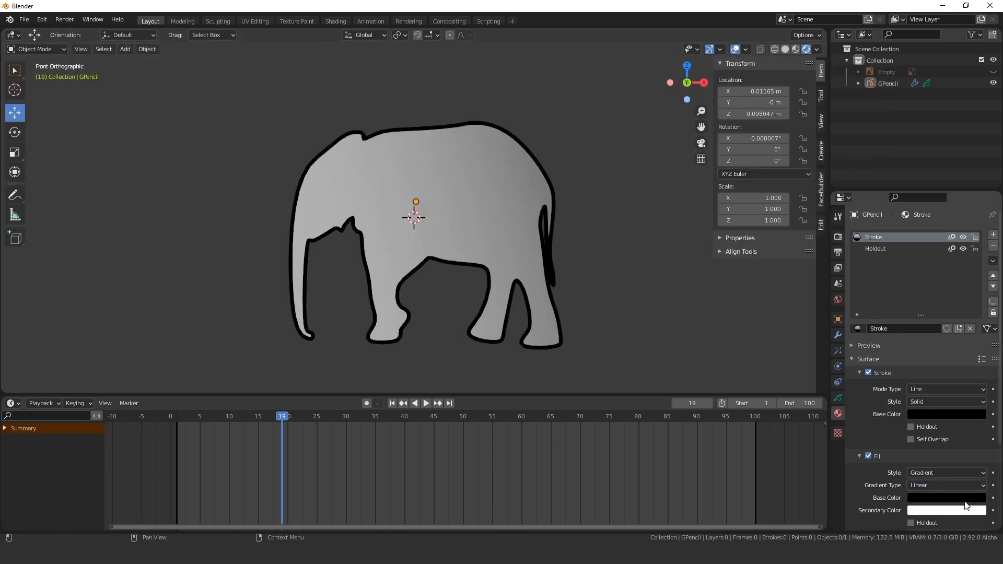
Set the gradient fill's base color to red and its secondary color to orange.
click(965, 501)
drag(976, 400, 977, 334)
click(939, 397)
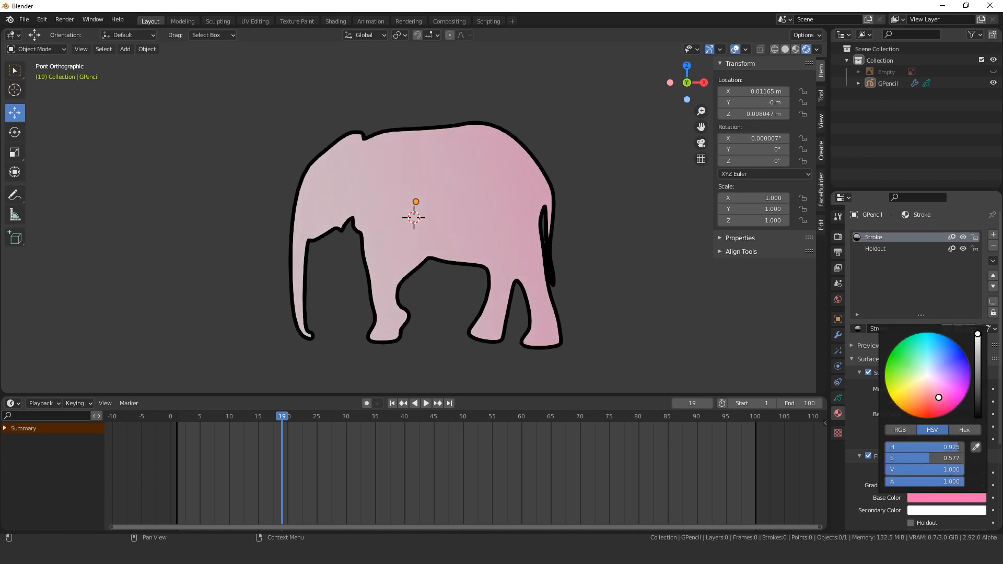
drag(939, 398, 878, 428)
click(963, 510)
Set the gradient's Blend to 0.184 and its X location to -0.700, and play the animation to check the fill.
scroll(952, 450, down, 5)
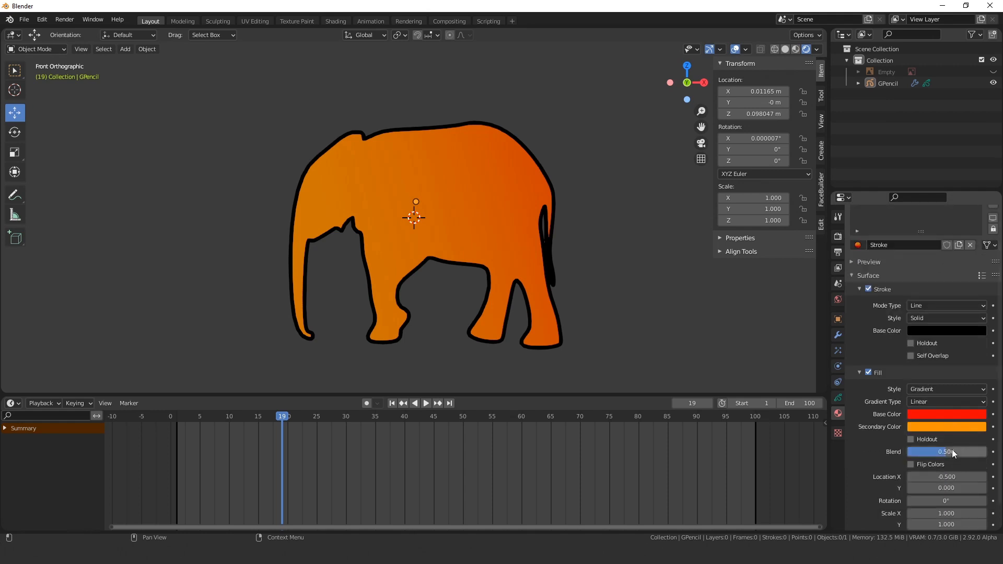
drag(952, 447, 918, 422)
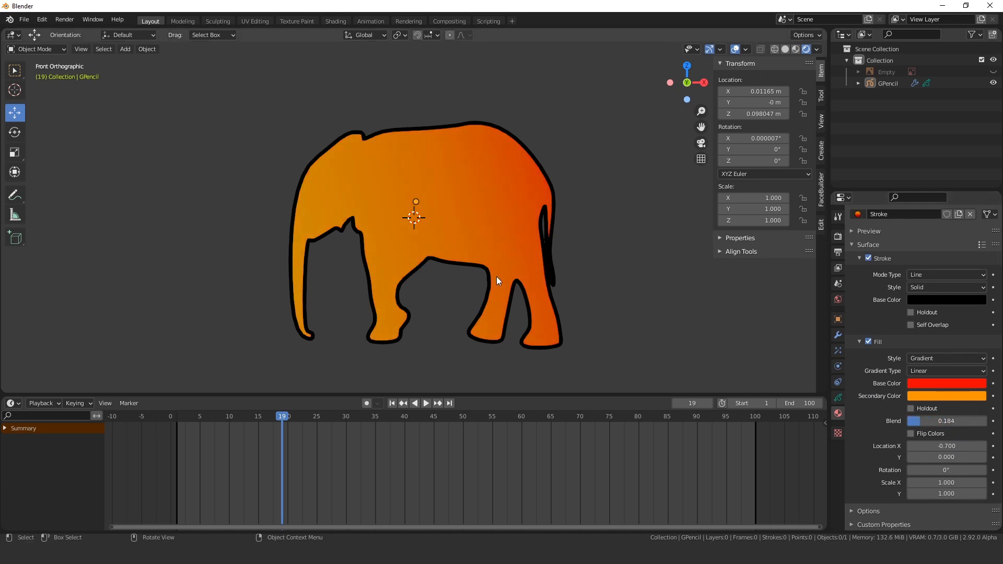
key(space)
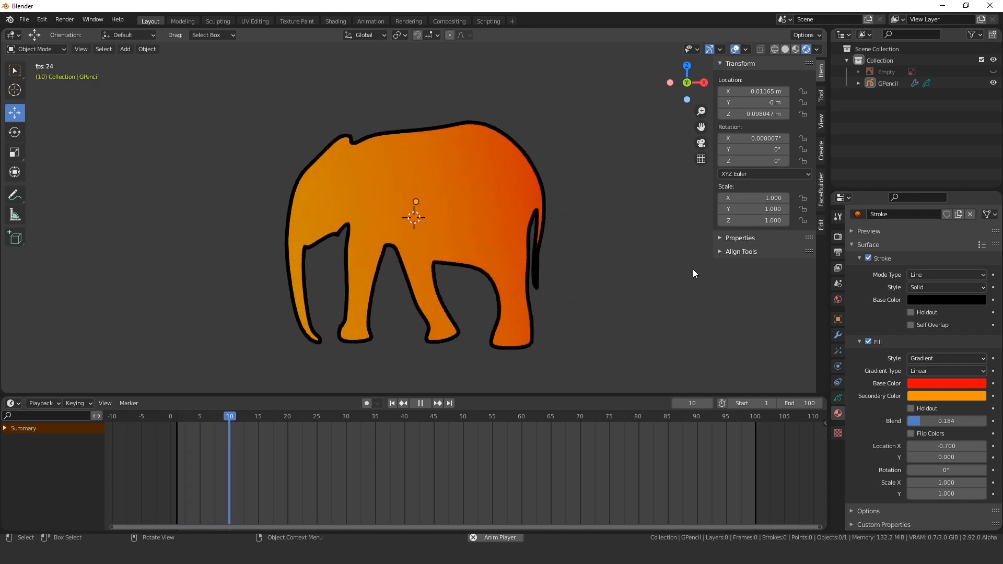
key(space)
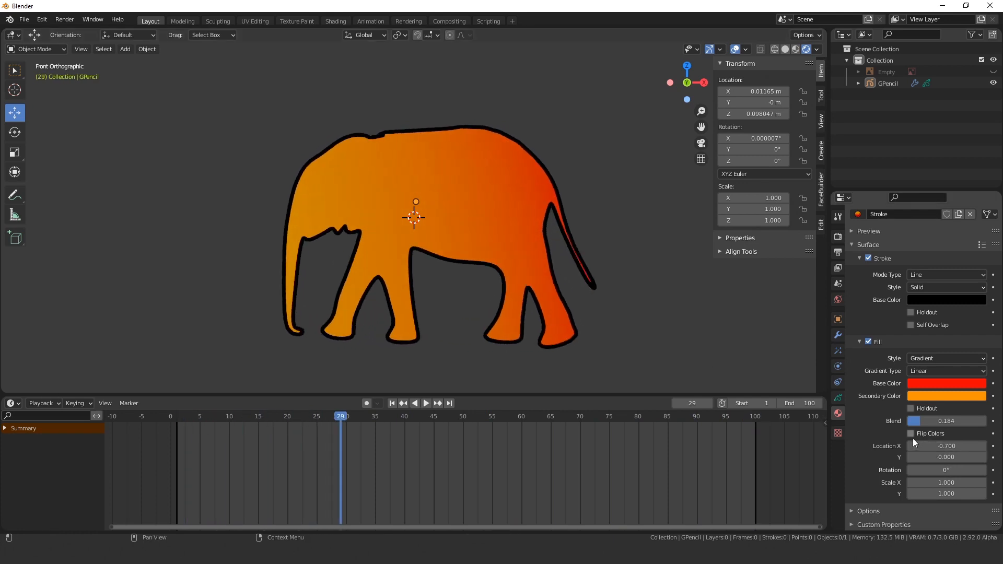
Disable the material's Fill and change the stroke style to Texture.
scroll(913, 438, up, 2)
click(869, 384)
click(963, 328)
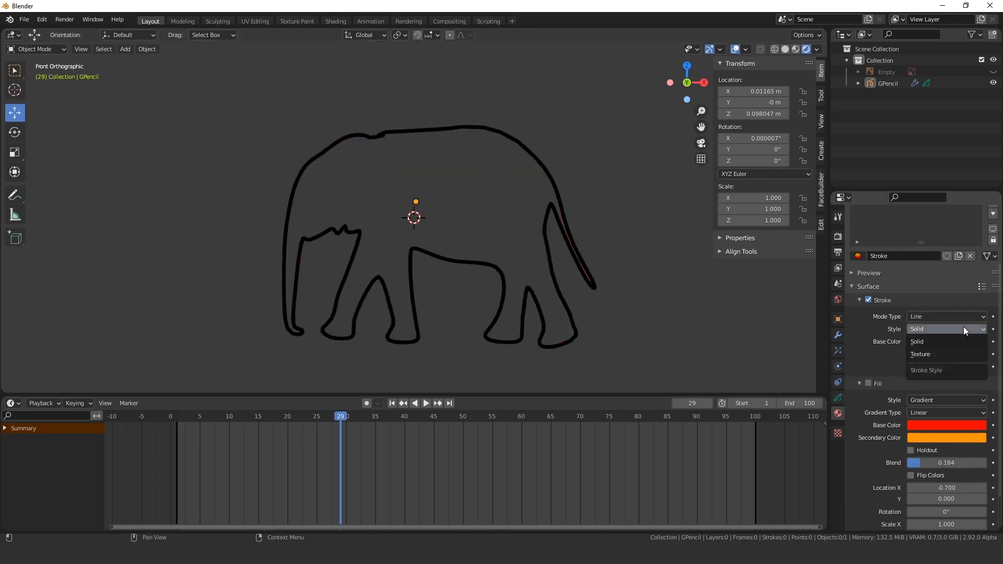
click(940, 354)
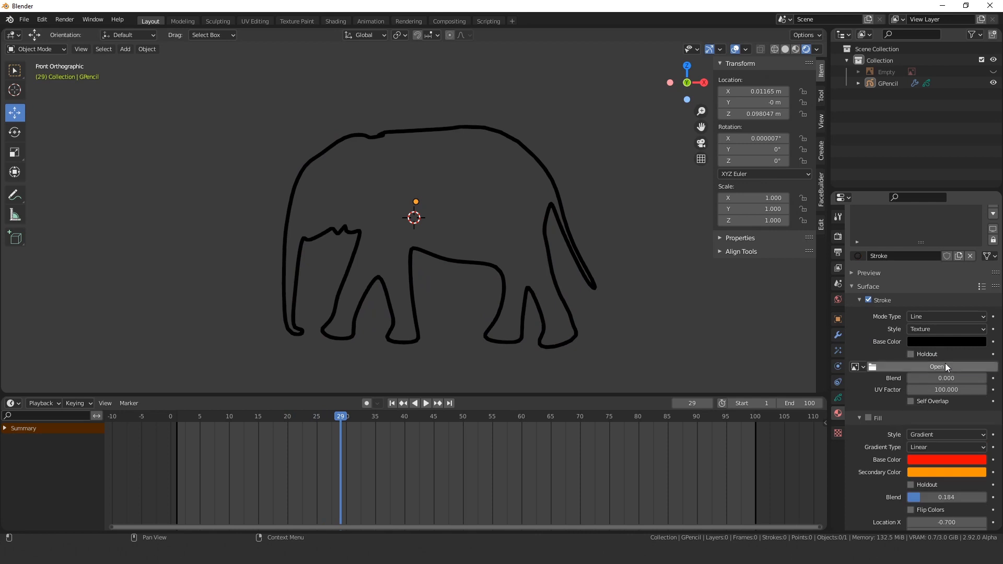
Load çizgi2.png from the brush folder as the stroke texture and set its UV Factor to 371.4.
click(945, 364)
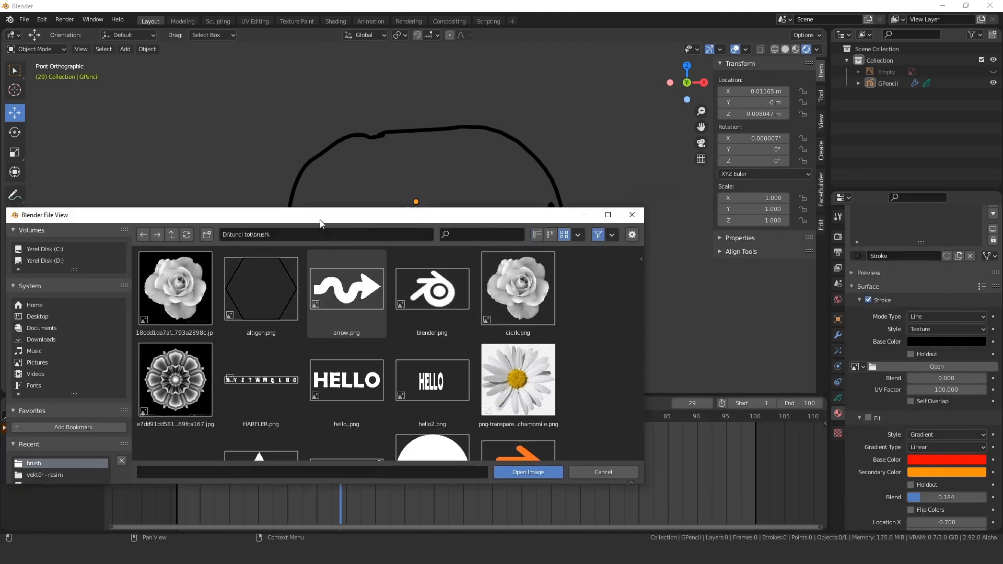
scroll(380, 360, down, 4)
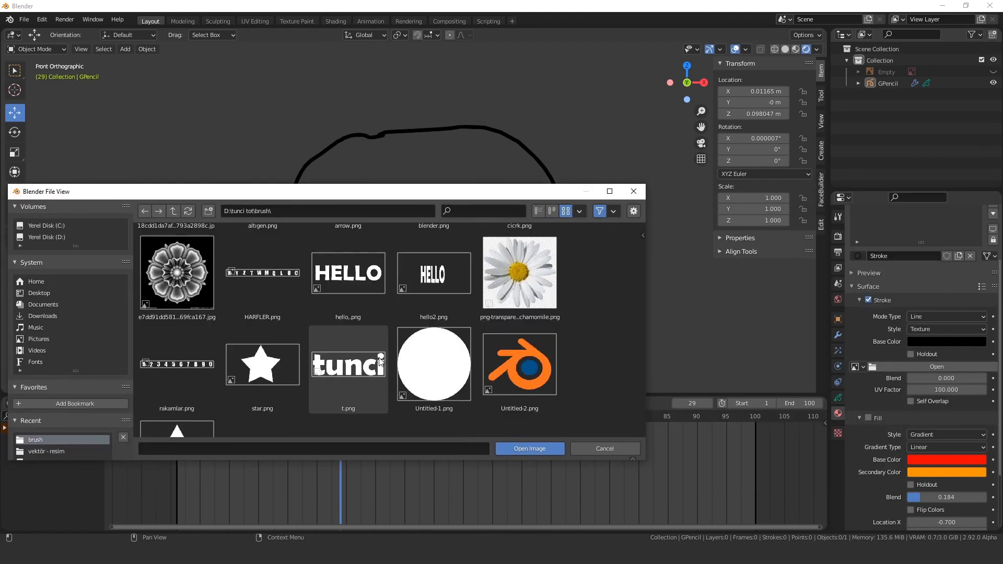
double_click(353, 385)
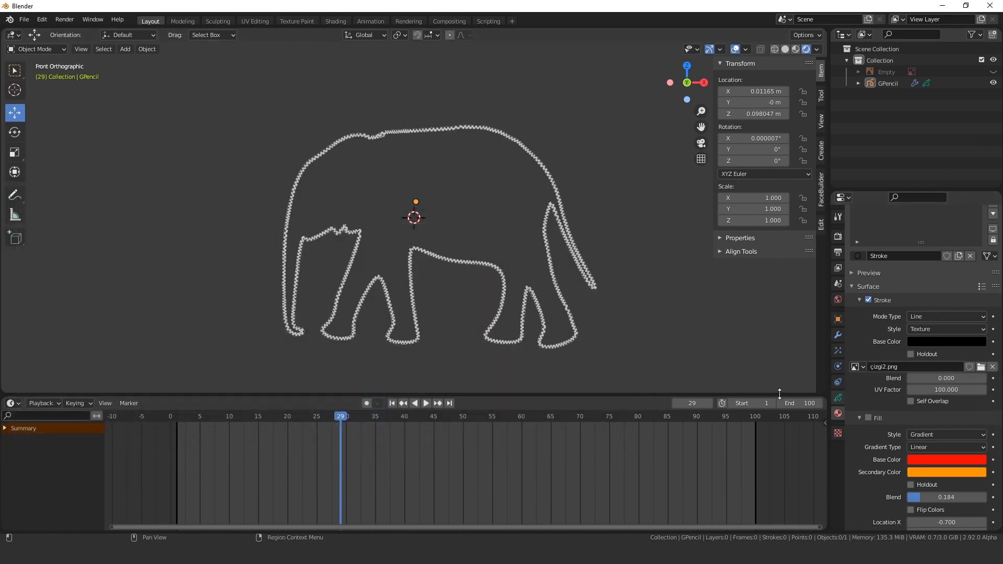
mouse_move(946, 389)
mouse_down()
mouse_move(990, 389)
mouse_move(954, 389)
mouse_move(967, 389)
mouse_up()
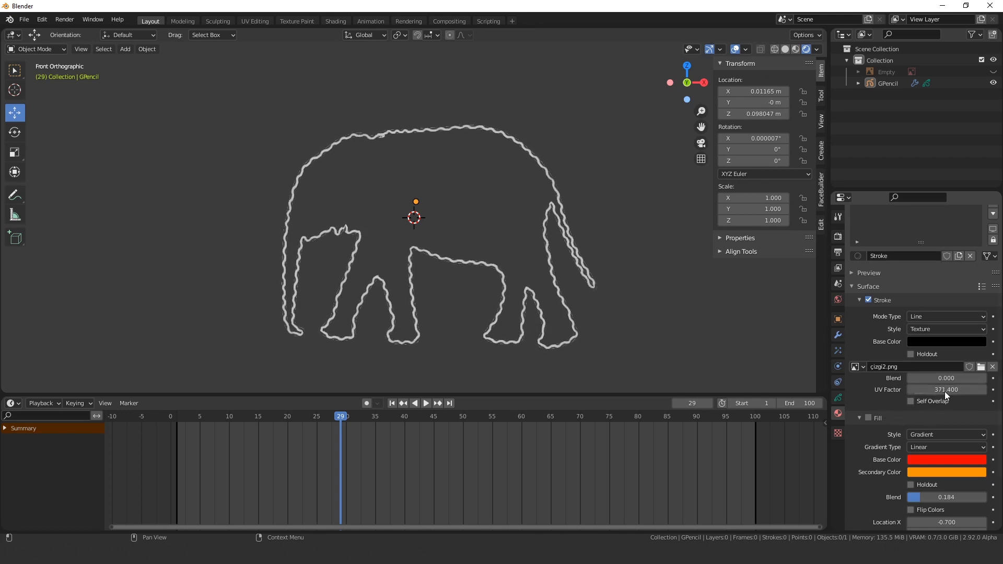
Play the textured outline animation from the first frame and stop it after checking the strokes.
click(395, 404)
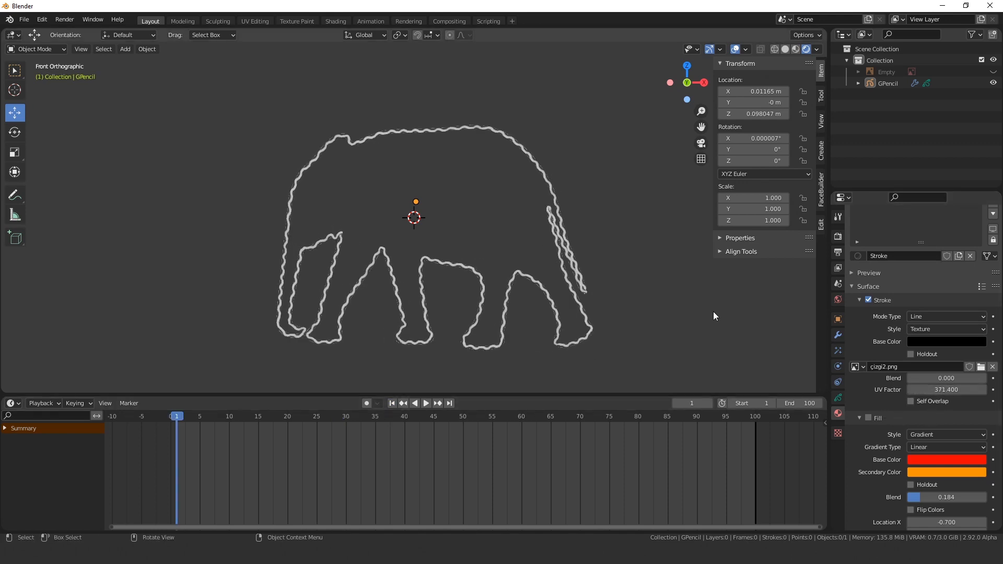
click(428, 403)
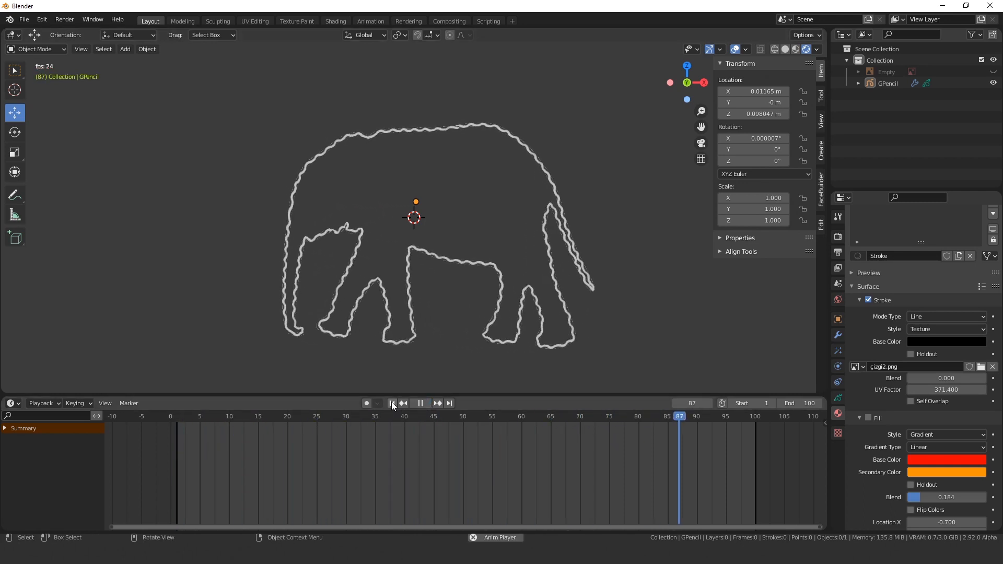
click(421, 404)
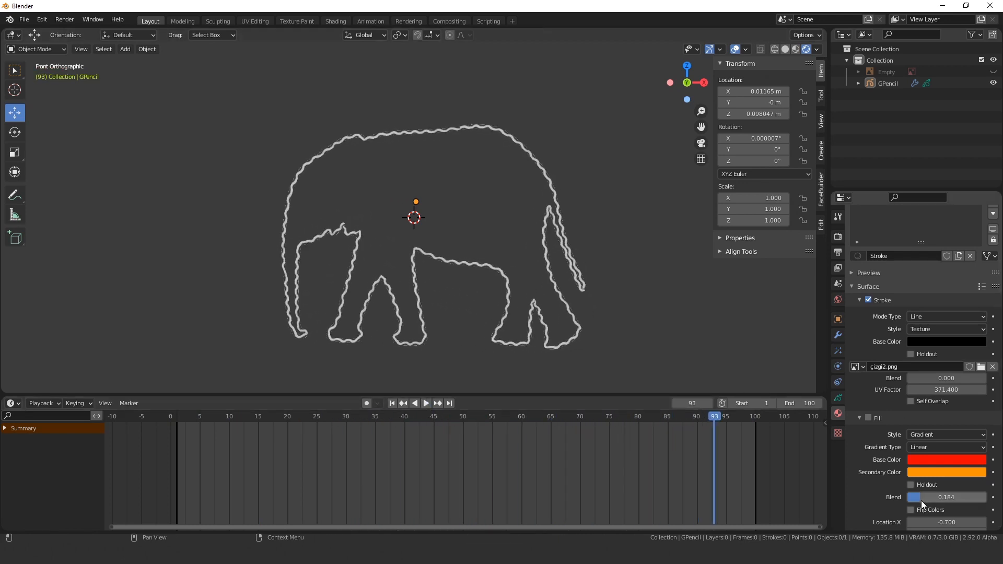
Adjust the Grease Pencil strokes' Thickness Scale to about 2.35.
click(839, 398)
scroll(992, 434, down, 5)
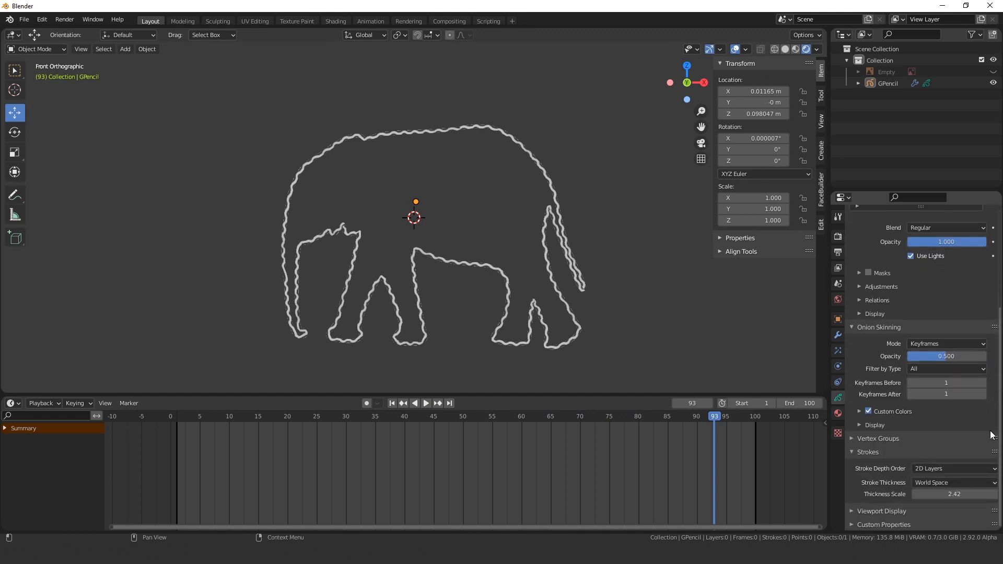
mouse_move(954, 494)
mouse_down()
mouse_move(930, 494)
mouse_move(997, 494)
mouse_up()
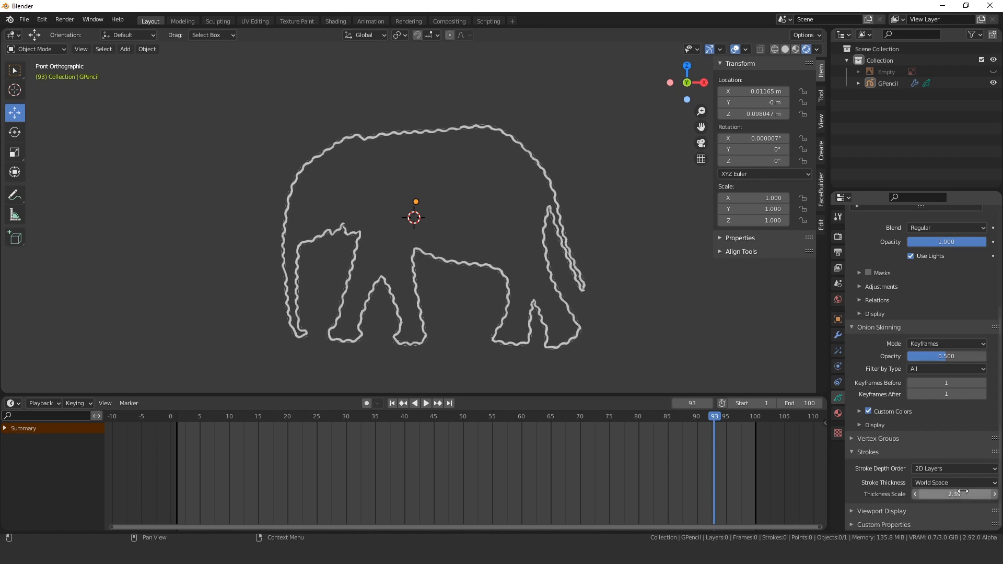
Replace the stroke texture with arrow.png and set its UV Factor to 5.
click(838, 413)
scroll(928, 404, down, 3)
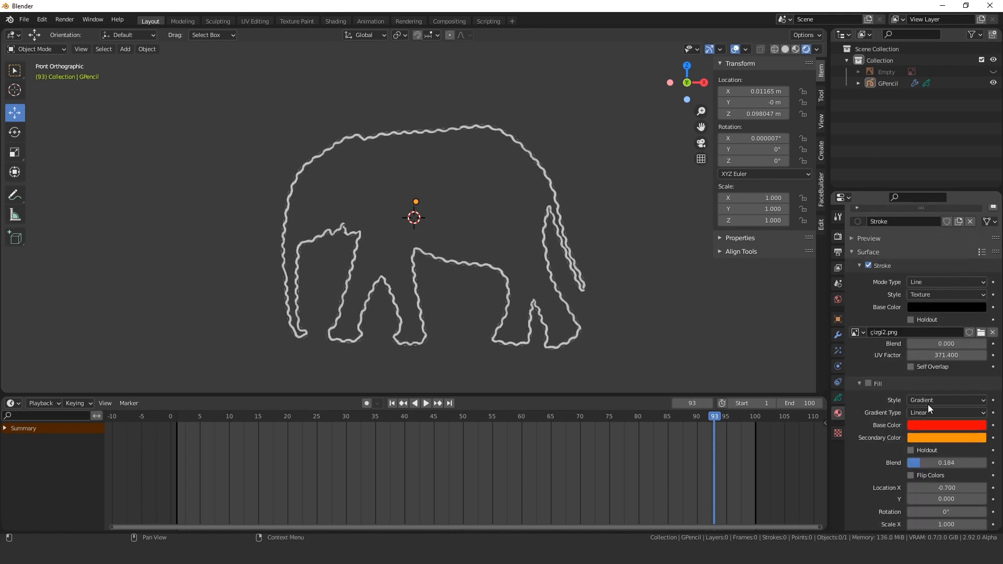
scroll(928, 405, up, 1)
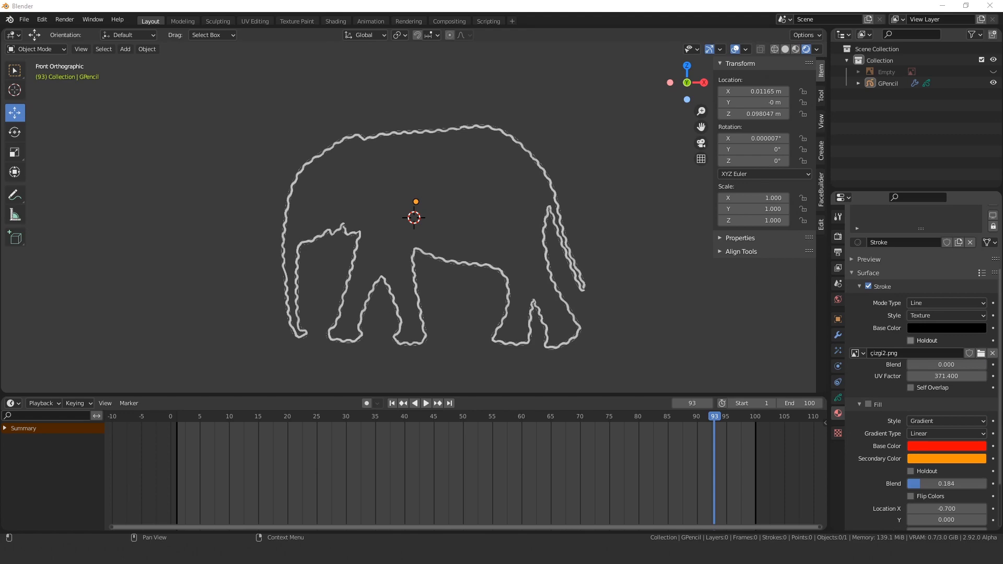
click(981, 353)
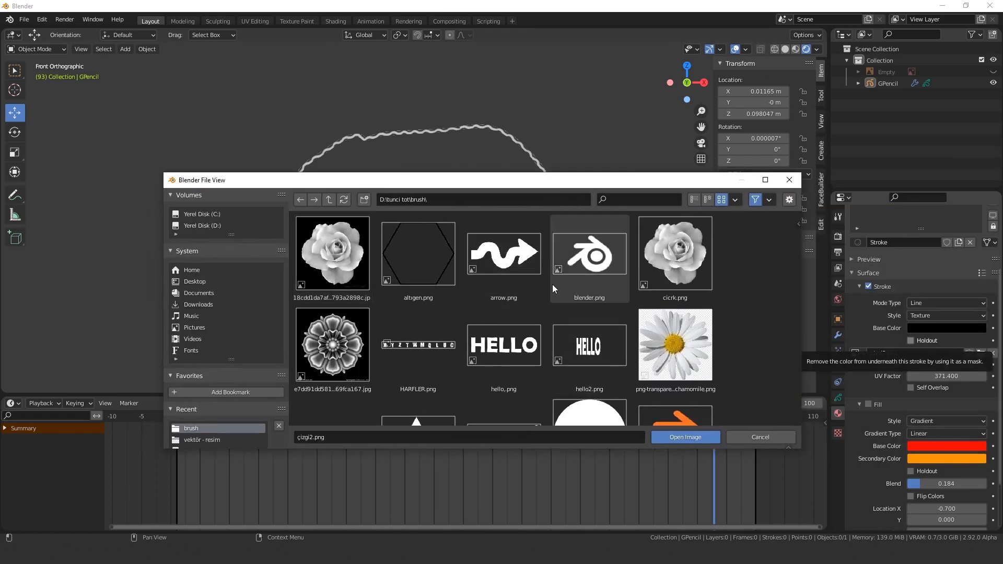
double_click(524, 265)
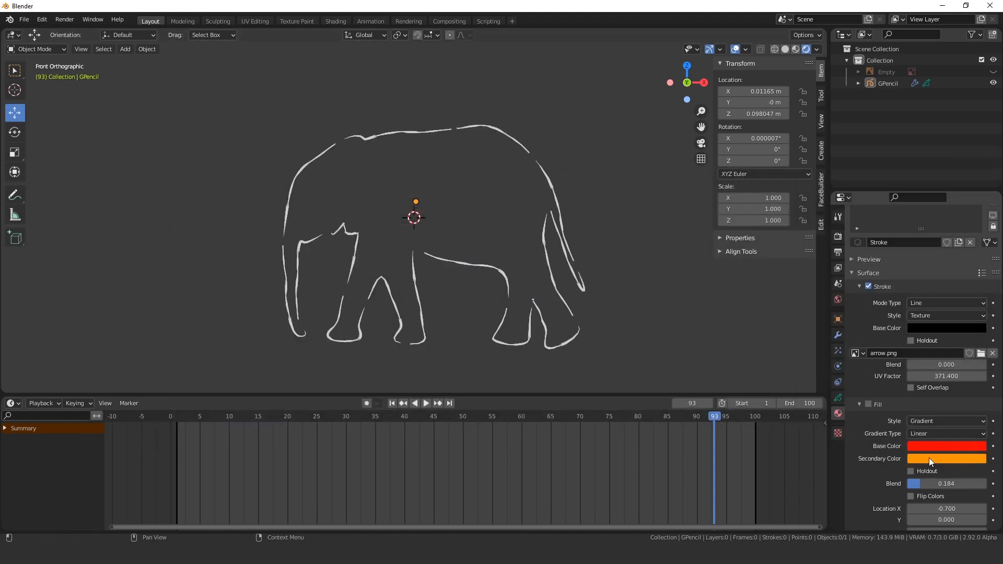
mouse_move(942, 376)
mouse_down()
mouse_move(986, 377)
mouse_move(952, 376)
mouse_up()
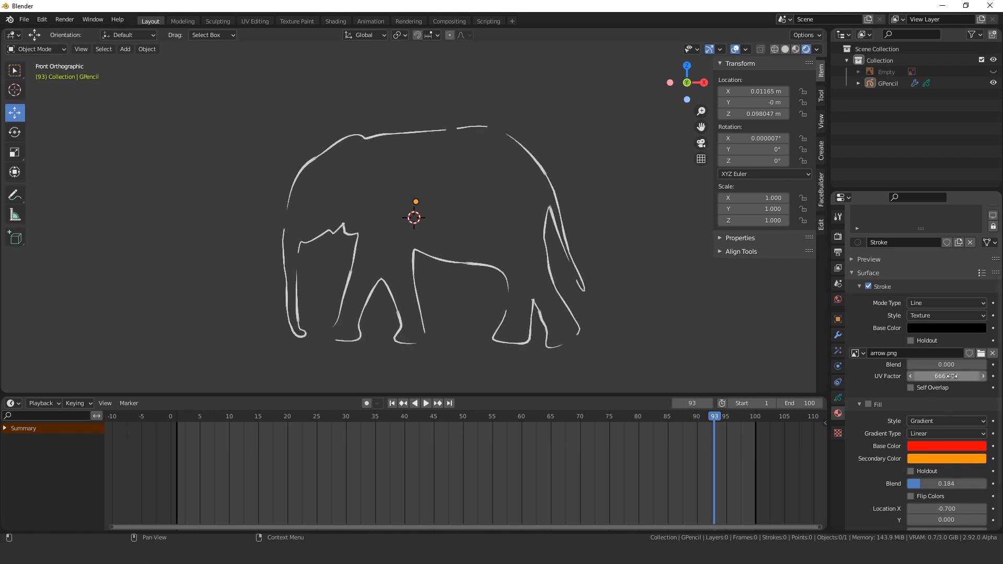
key(Return)
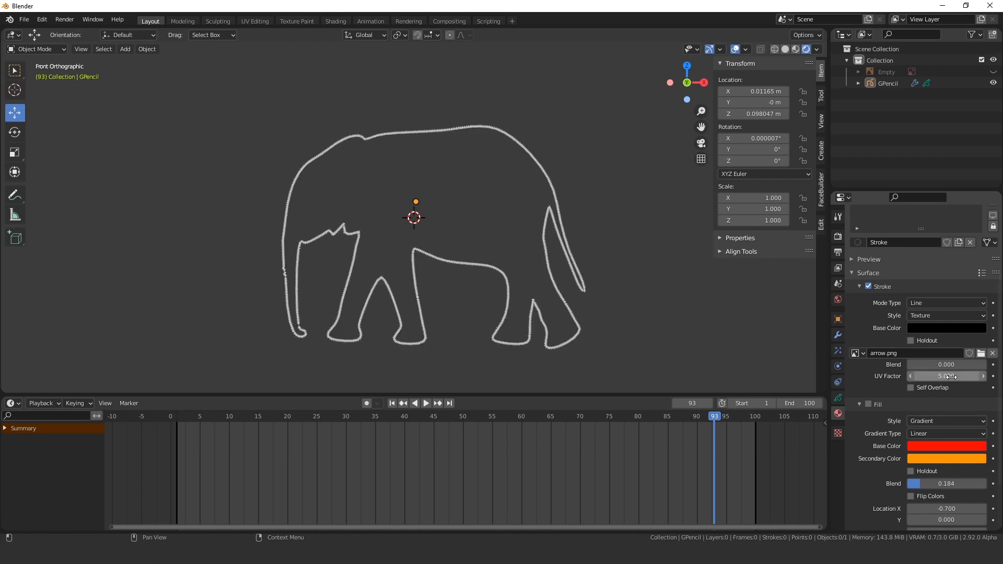
Try UV Factors of 20 and 60 on the arrow stroke texture and settle on 90.
text(20)
key(Return)
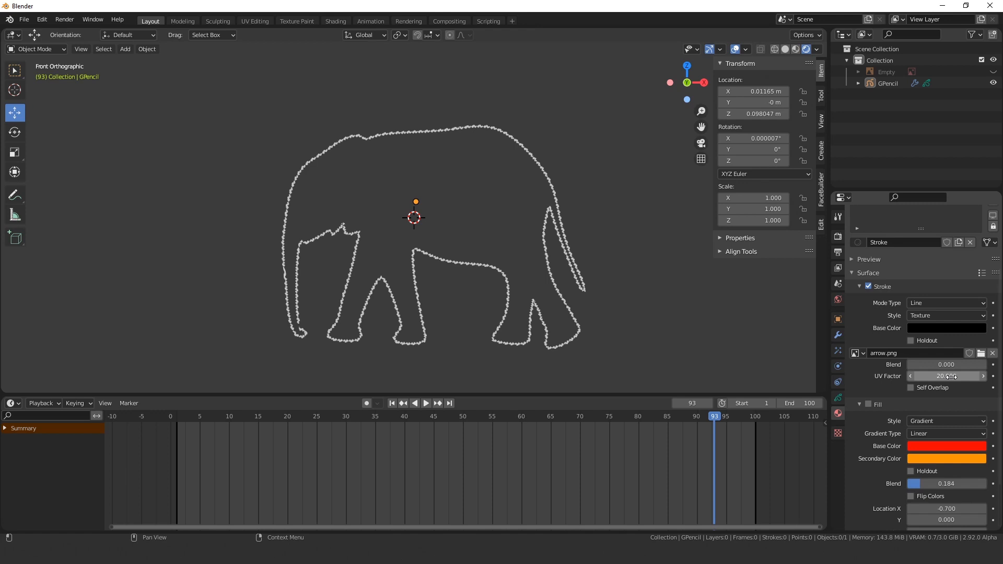
text(60)
key(Return)
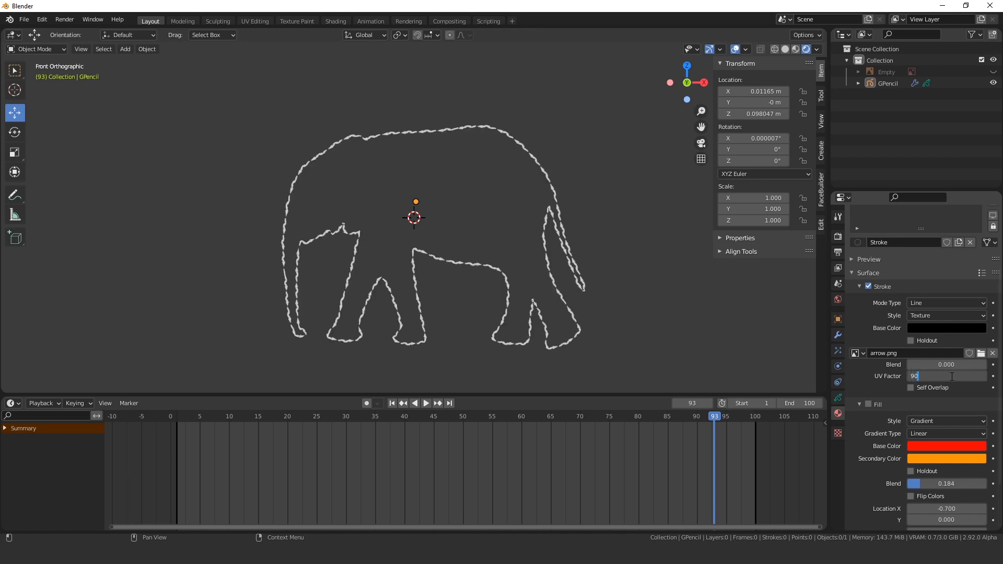
text(90)
key(Return)
Play the arrow-textured elephant animation from the first frame and stop it after checking the strokes.
click(392, 404)
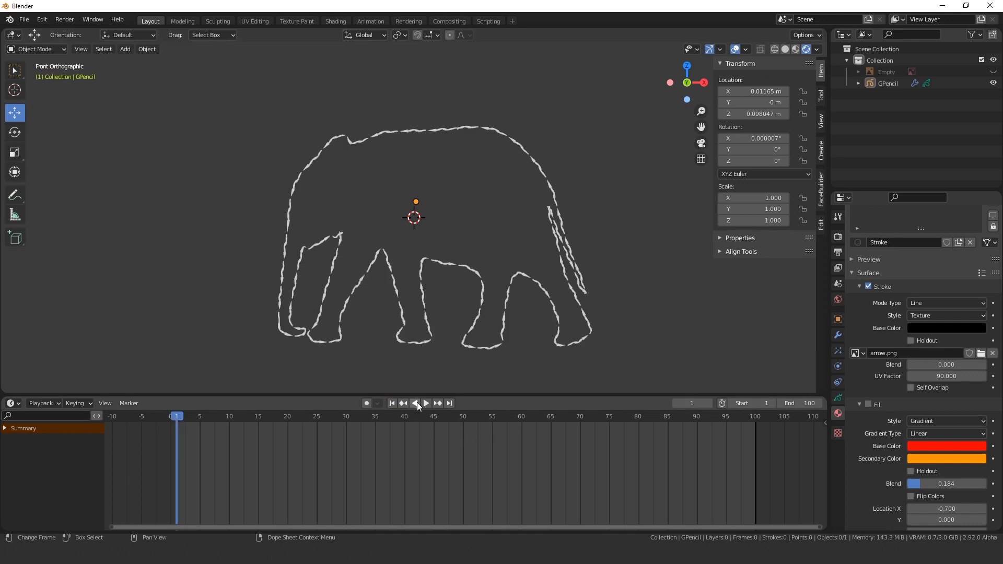
click(426, 403)
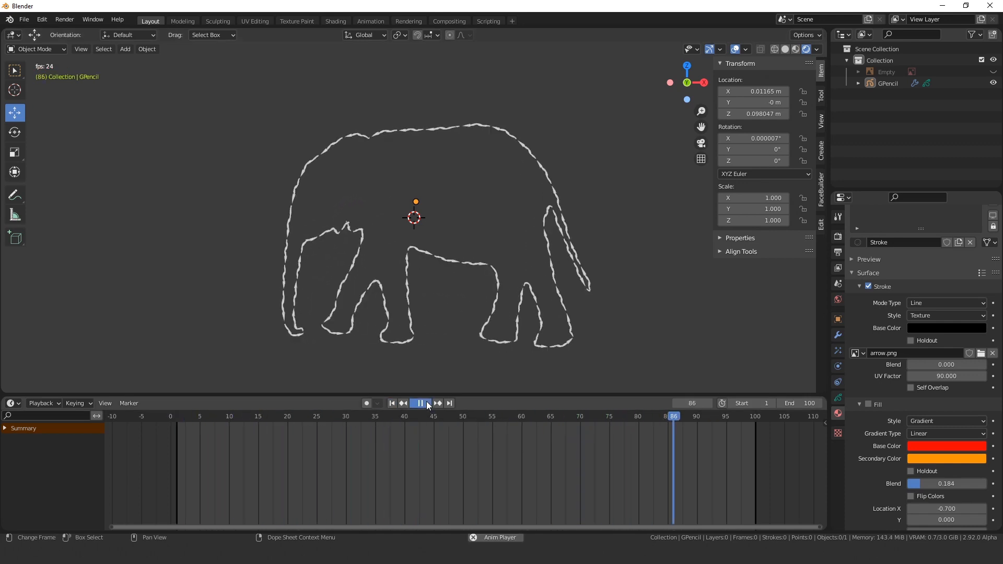
click(421, 403)
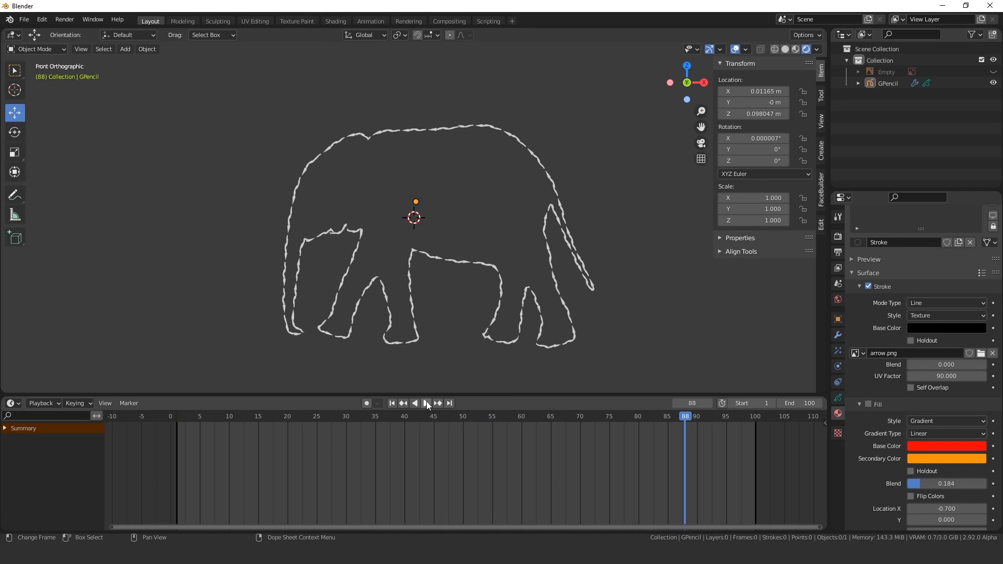
Increase the Grease Pencil strokes' Thickness Scale to about 7.16.
click(837, 399)
scroll(942, 423, down, 2)
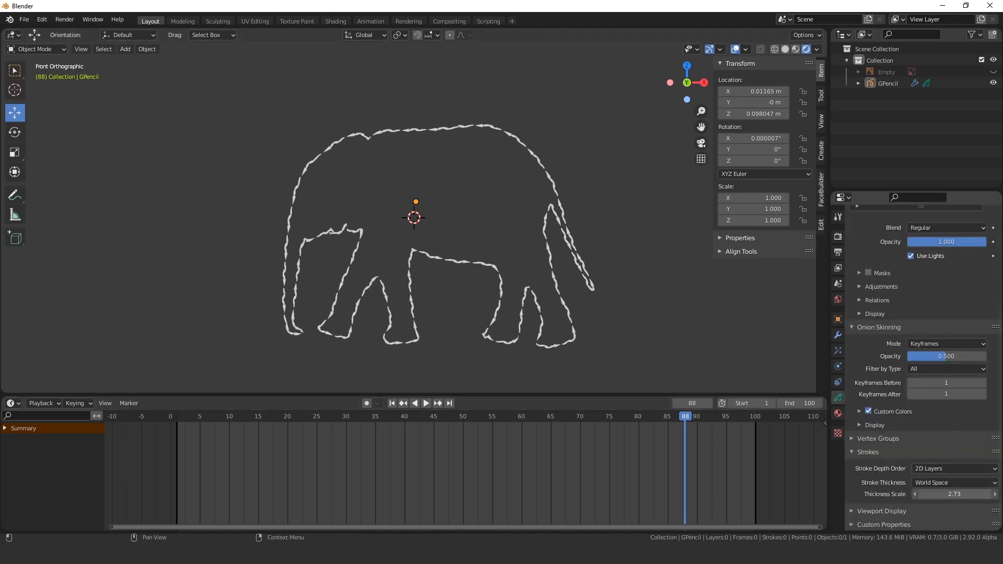
drag(954, 494, 975, 494)
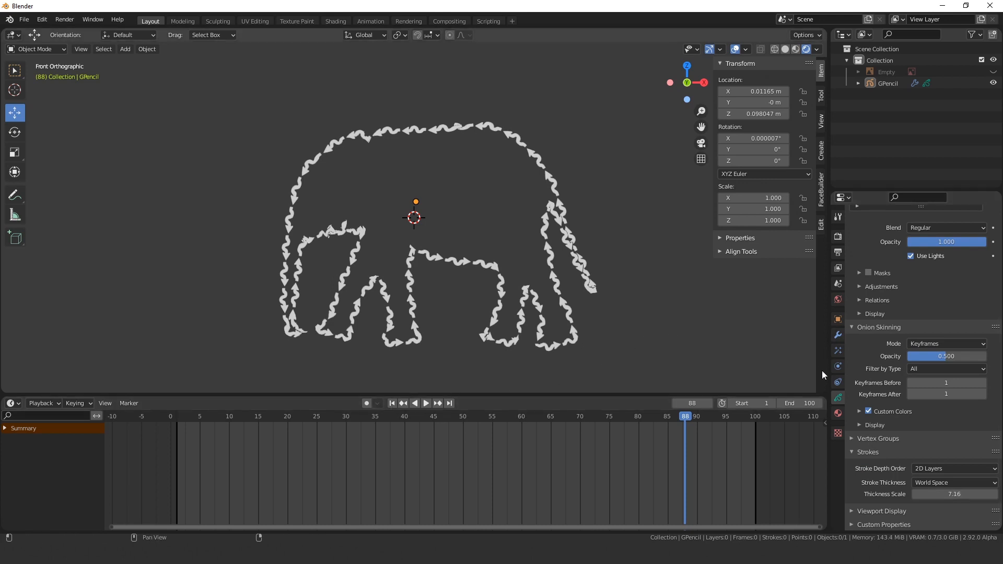
Set the stroke texture's Blend to 1.000 and change the stroke Base Color to bright magenta.
click(839, 413)
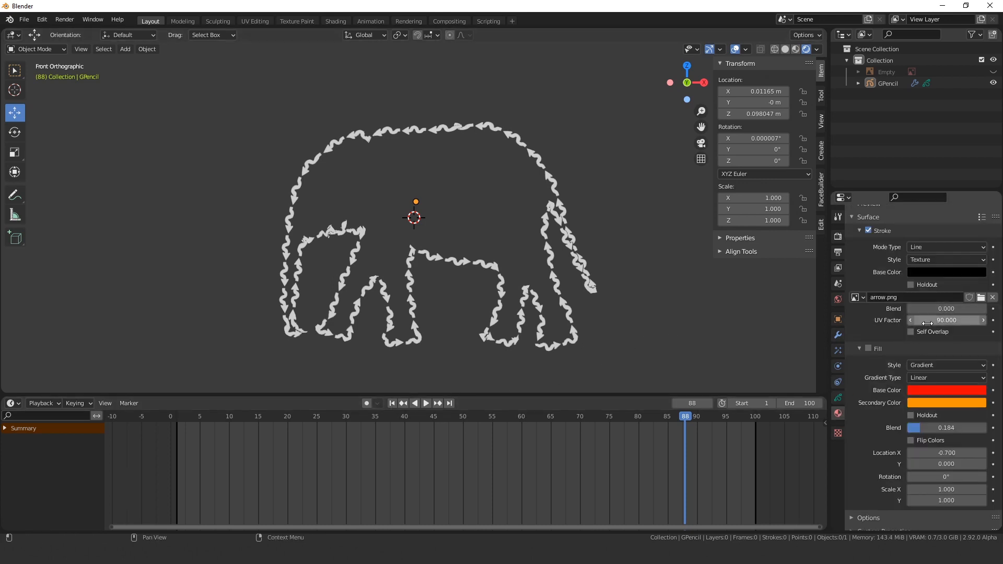
drag(932, 312, 985, 311)
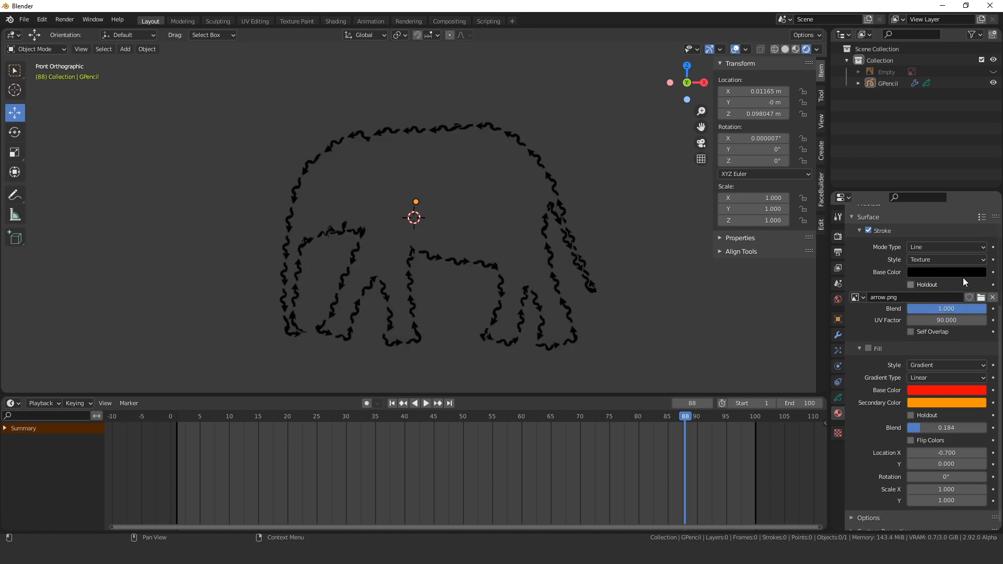
click(961, 275)
drag(977, 189, 978, 108)
mouse_move(948, 145)
mouse_down()
mouse_move(938, 192)
mouse_move(966, 167)
mouse_up()
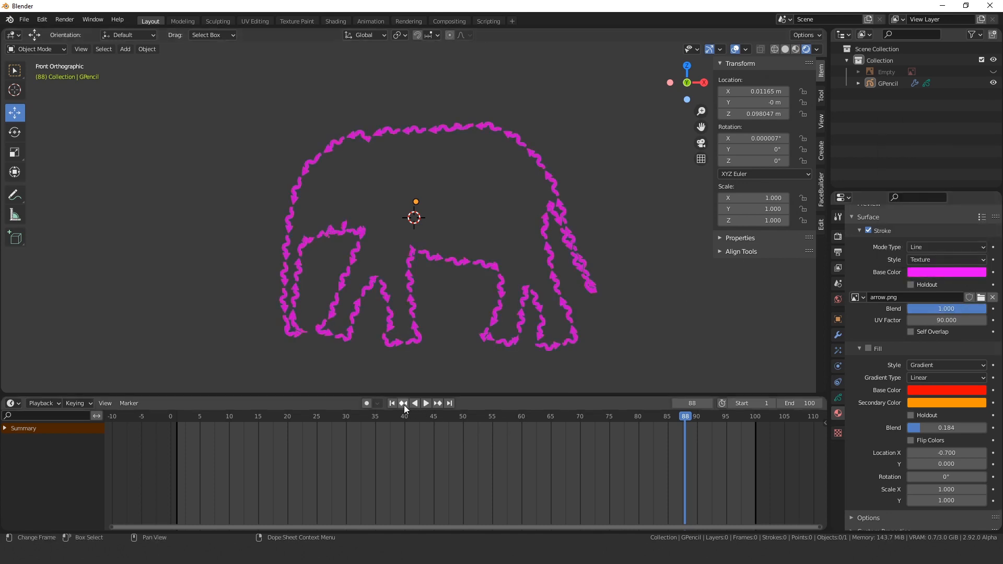
Play the animation with magenta arrow strokes from the first frame and stop it after review.
click(391, 403)
click(425, 403)
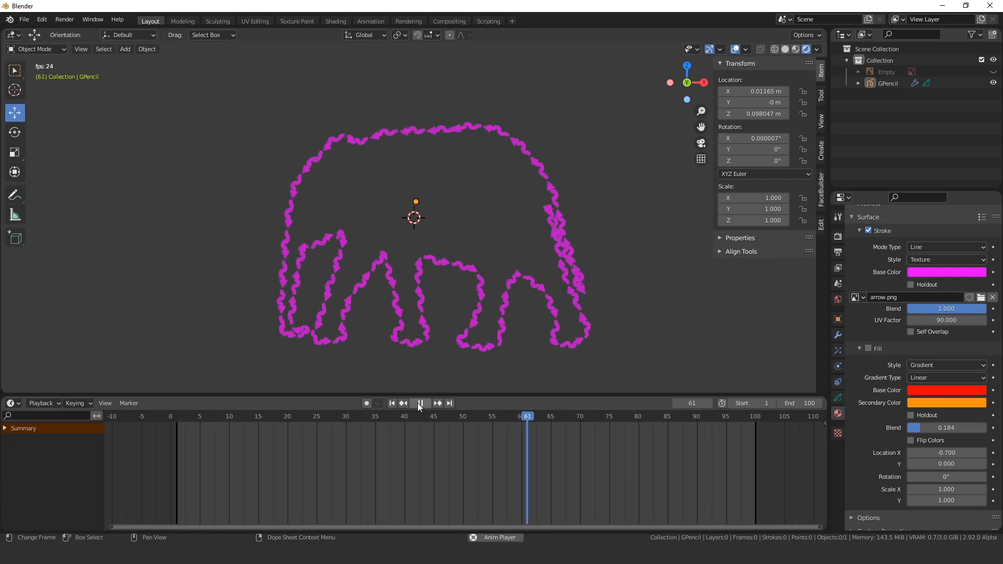
click(418, 403)
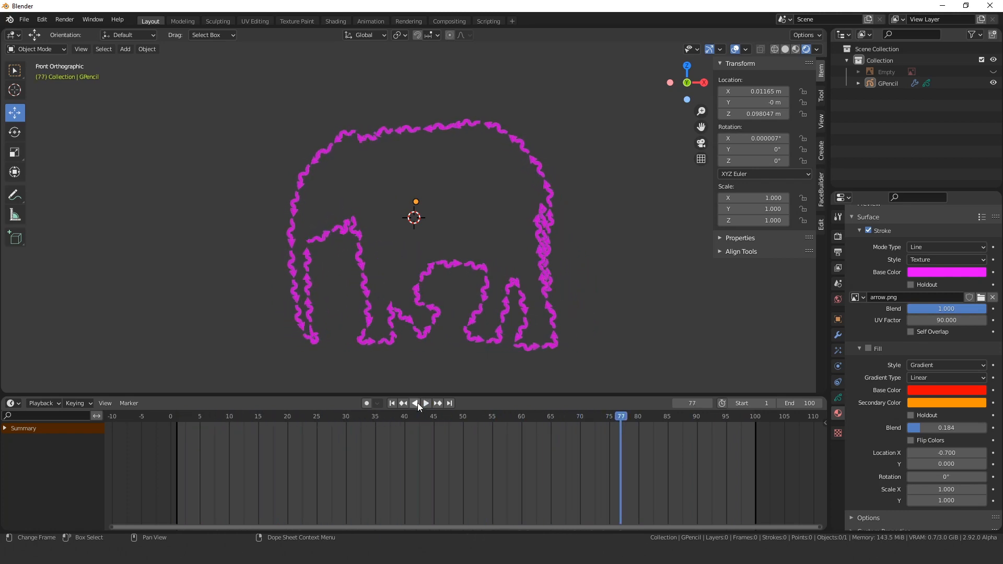
Replace the stroke texture with t.png from the brush folder and set its UV Factor to 187.2.
click(981, 299)
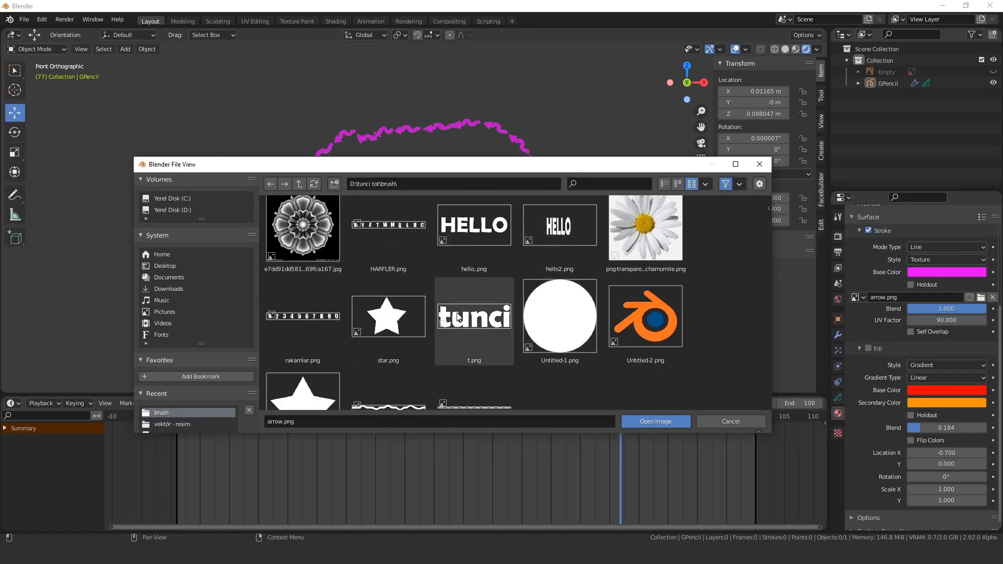
double_click(462, 317)
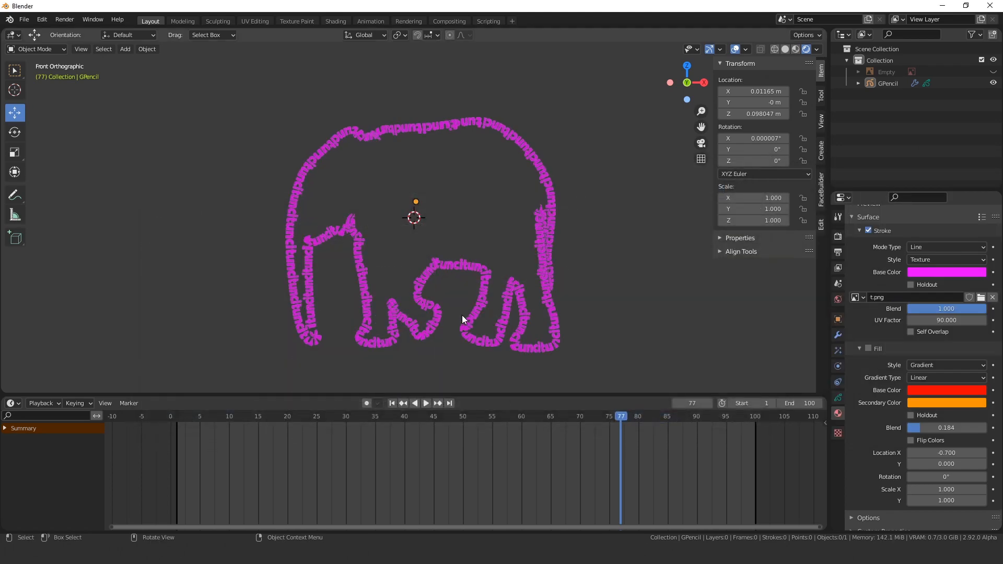
mouse_move(935, 320)
mouse_down()
mouse_move(983, 320)
mouse_move(945, 320)
mouse_up()
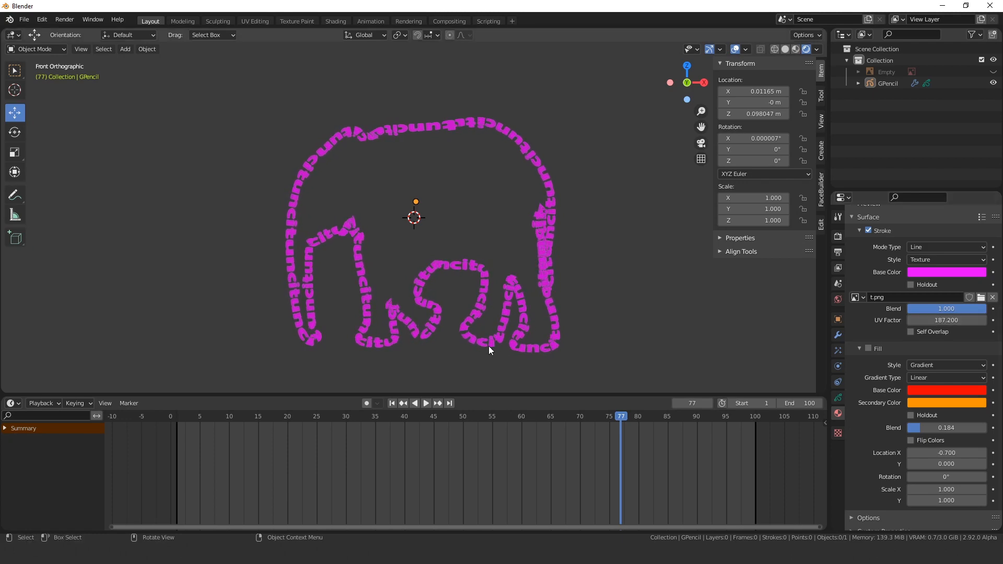
Play the animation with the t.png lettering strokes from the first frame and stop it partway.
click(392, 403)
click(426, 403)
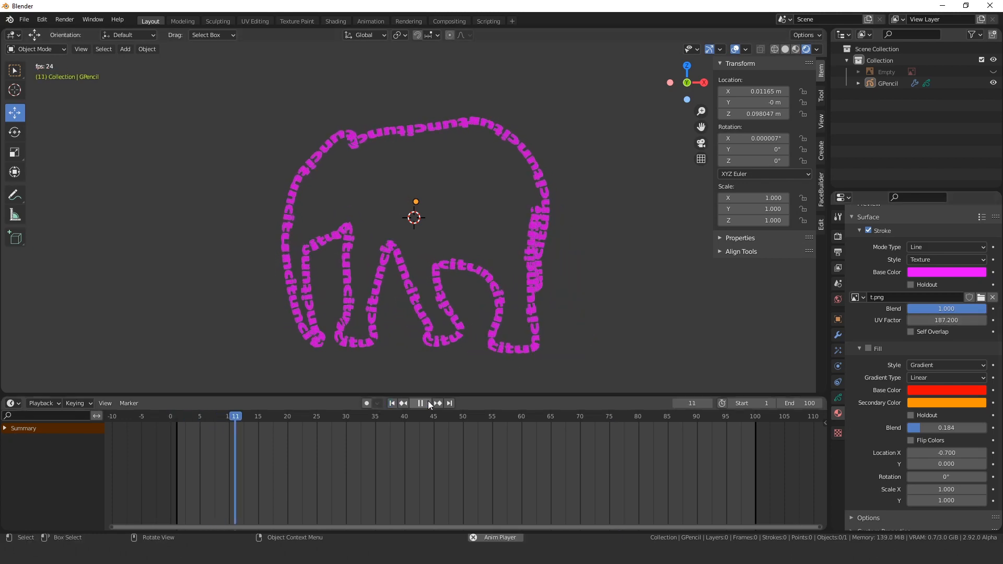
click(428, 403)
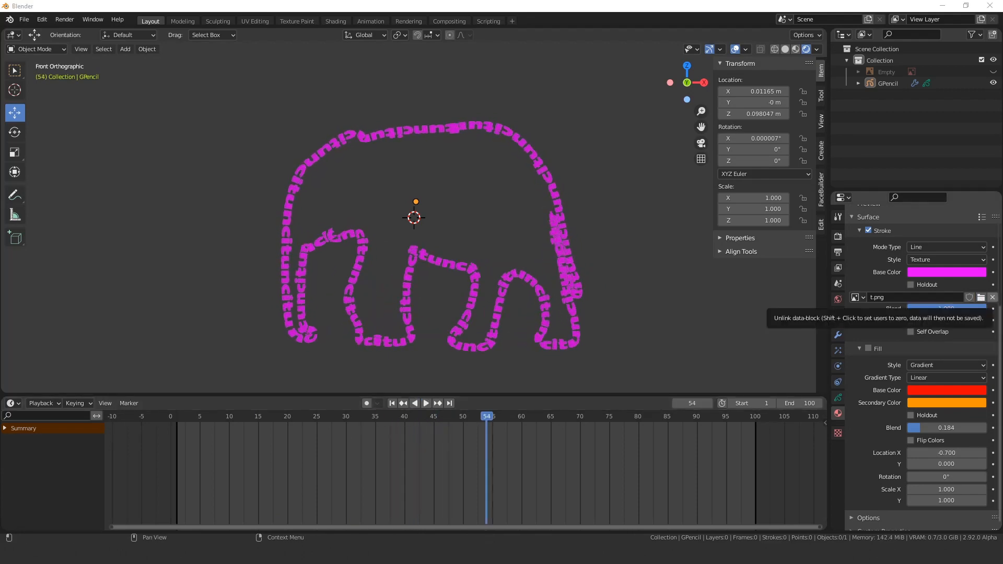
Replace the stroke texture with rakamlar.png and set its UV Factor to 445.1.
click(981, 297)
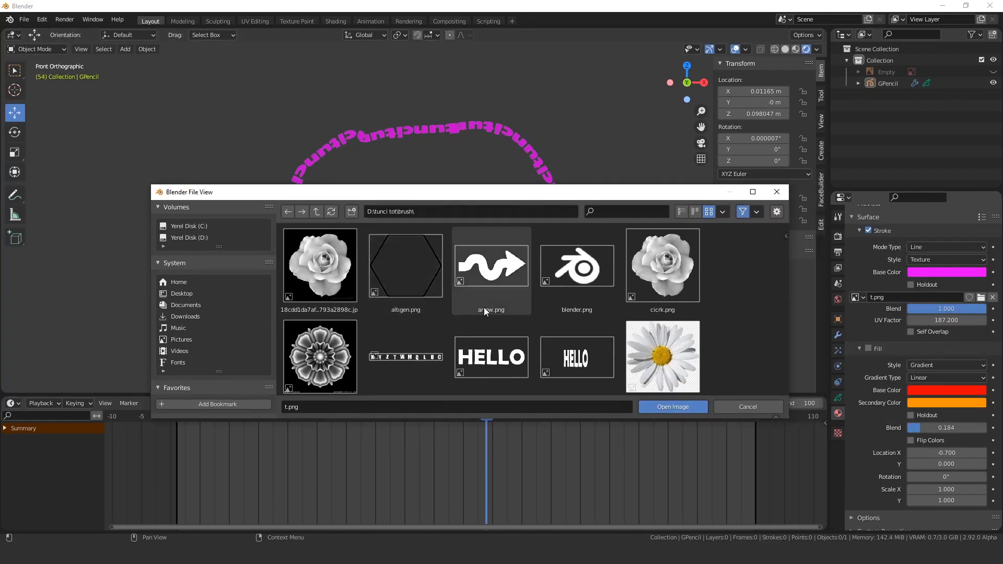
scroll(484, 307, down, 3)
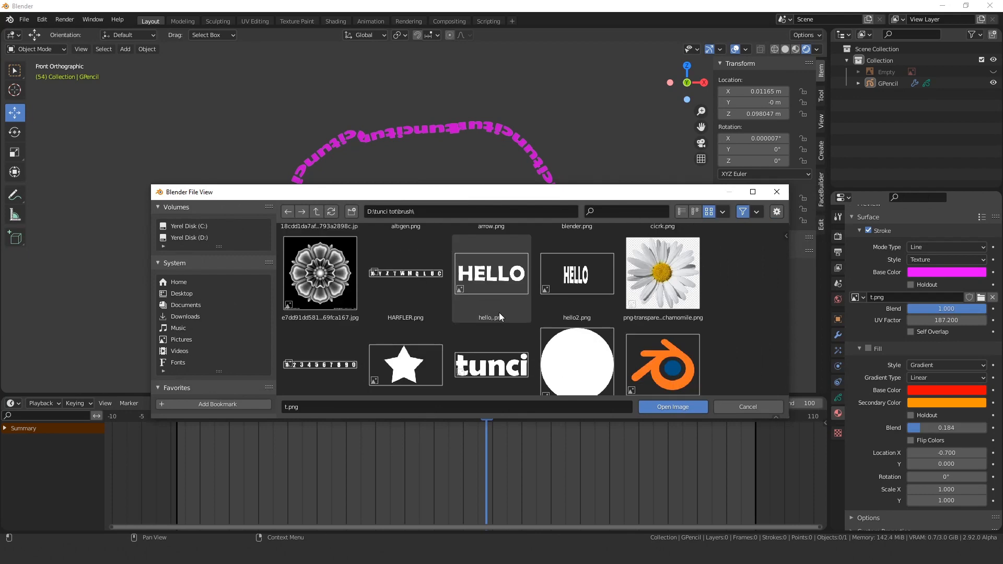
double_click(328, 367)
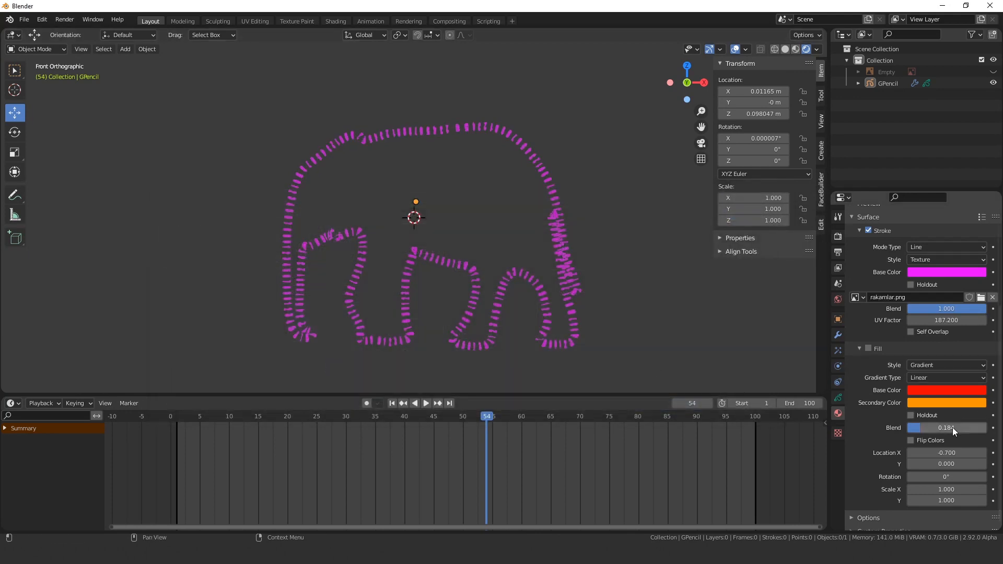
mouse_move(946, 320)
mouse_down()
mouse_move(985, 320)
mouse_move(939, 326)
mouse_up()
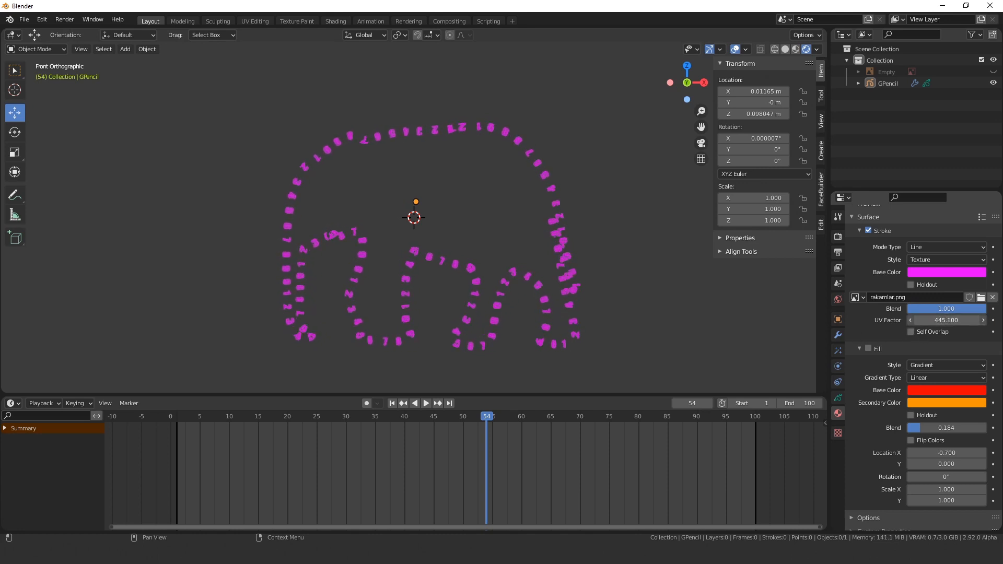
Play the animation with the digit-textured outline from the first frame and stop it after checking.
click(391, 404)
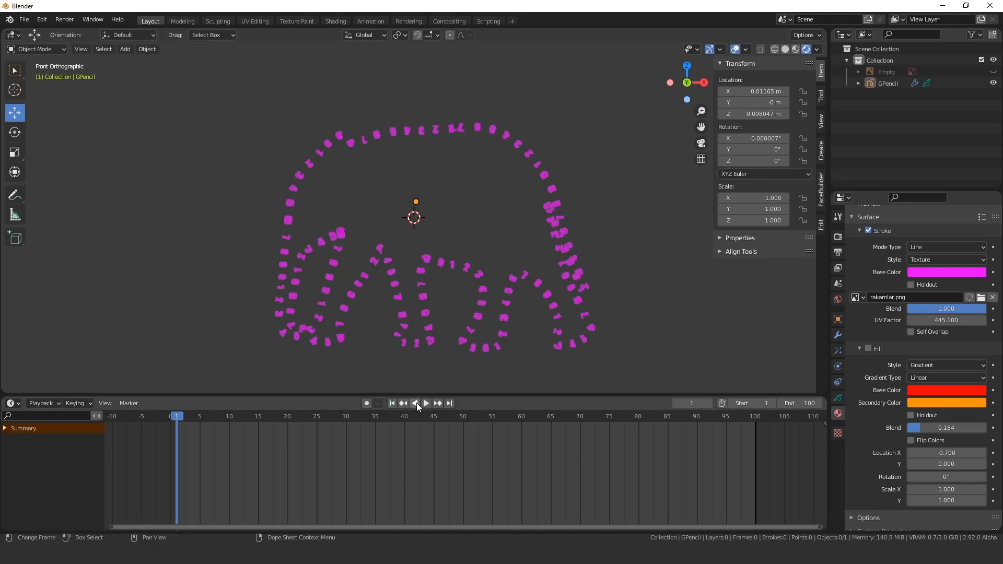
click(426, 403)
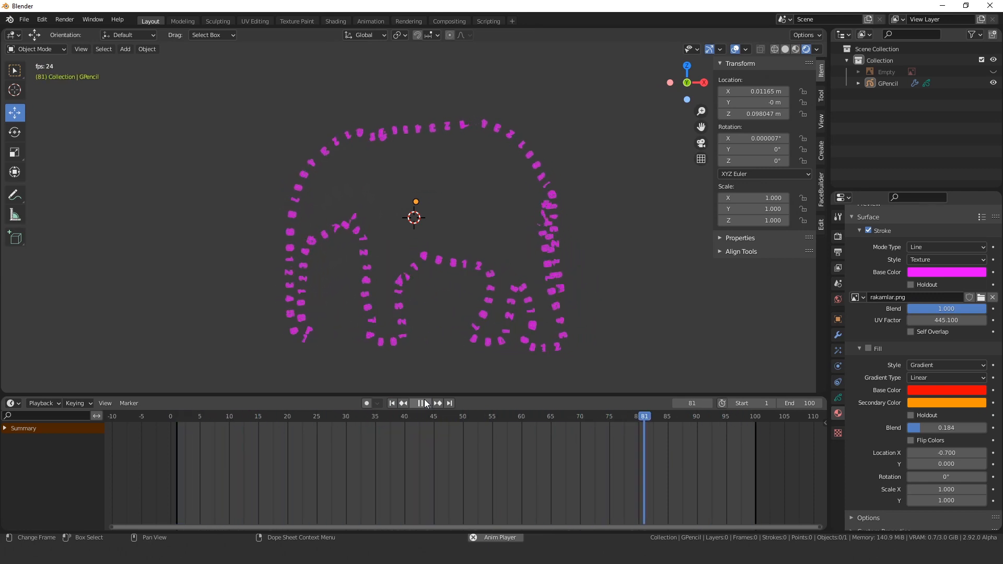
click(420, 403)
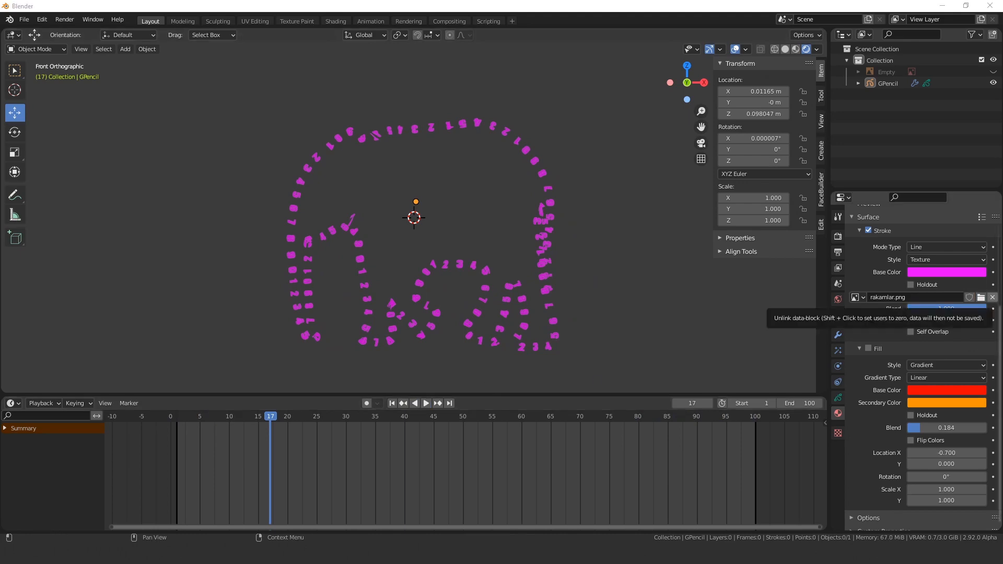
Load Untitled-2.png as the stroke texture, with Blend at 0.000 and UV Factor at 38.9.
click(981, 297)
scroll(515, 265, down, 5)
double_click(676, 255)
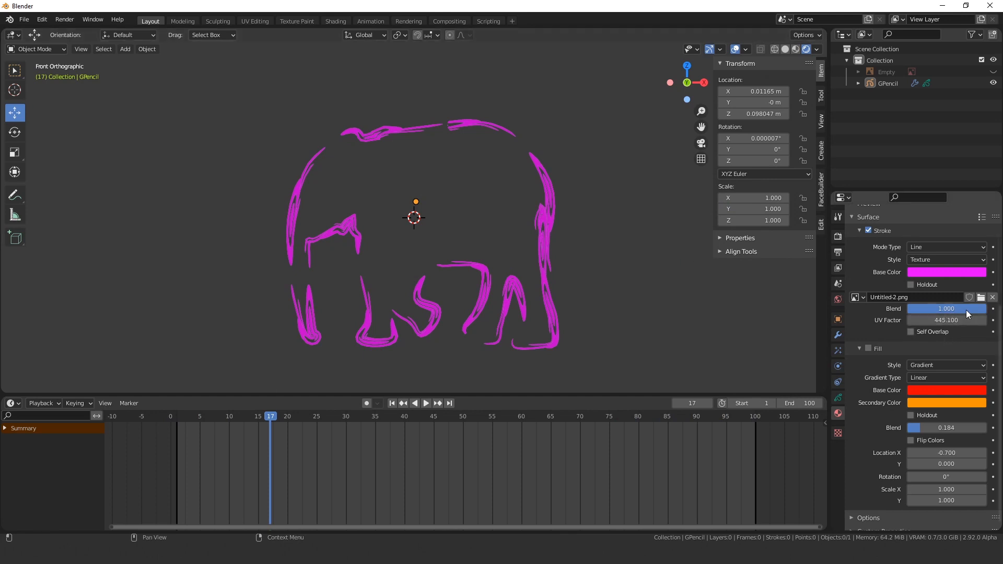
mouse_move(966, 309)
mouse_down()
mouse_move(912, 309)
mouse_move(977, 319)
mouse_move(930, 320)
mouse_move(943, 302)
mouse_move(957, 320)
mouse_move(915, 319)
mouse_up()
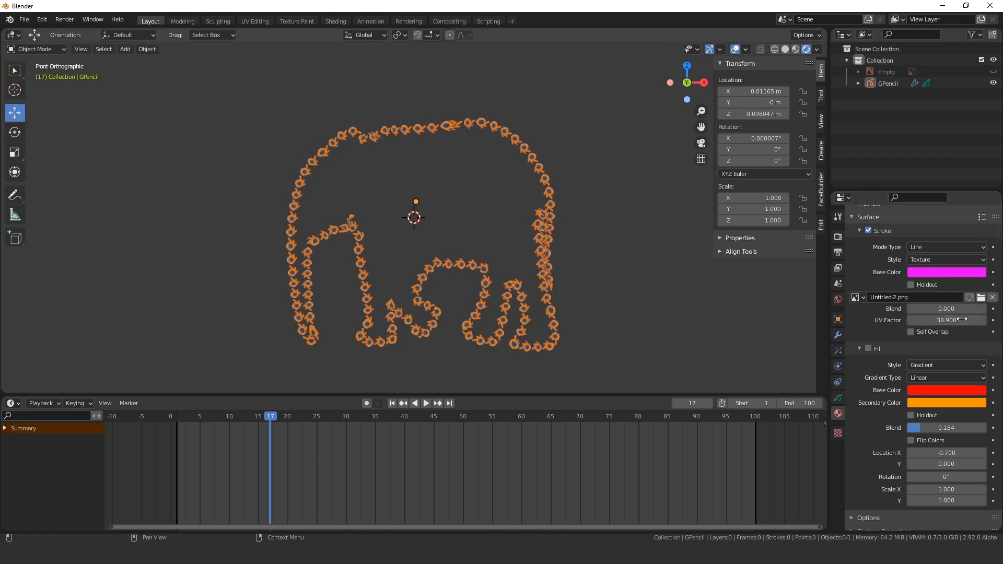
Play the animation with the orange logo strokes from the first frame and stop it after review.
click(392, 402)
click(424, 403)
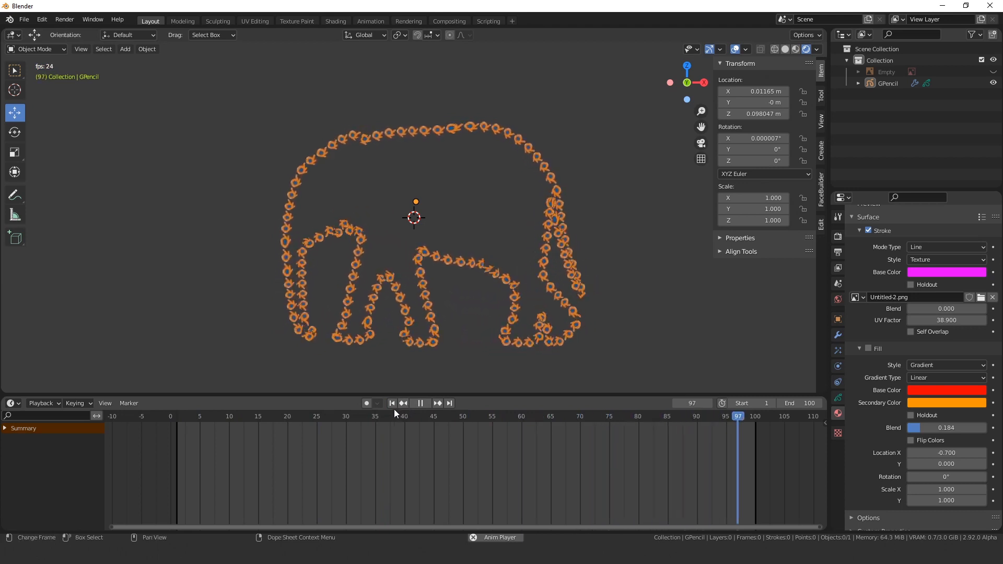
click(421, 403)
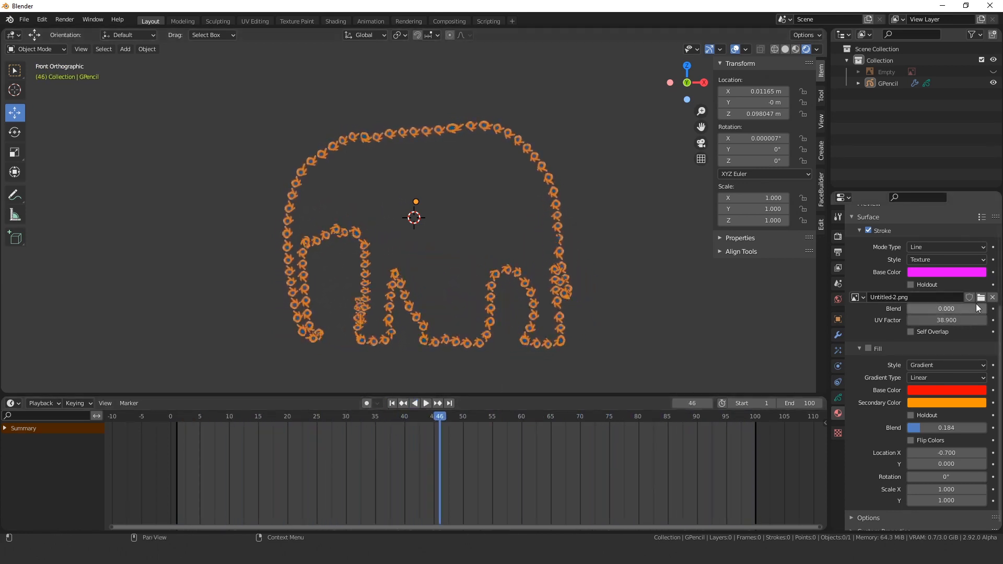
Switch the stroke Style to Solid and reduce the strokes' Thickness Scale to 0.95.
click(948, 261)
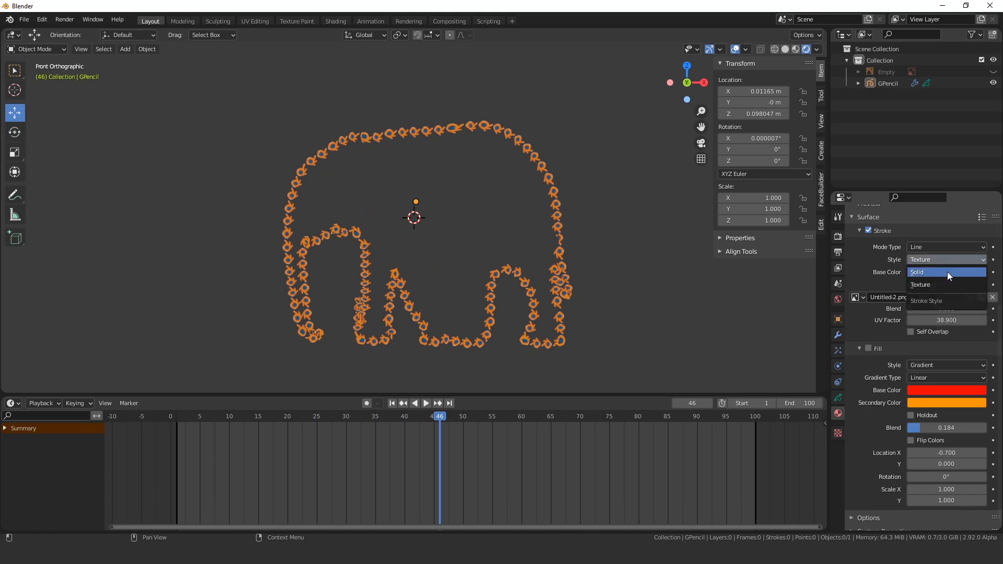
click(947, 272)
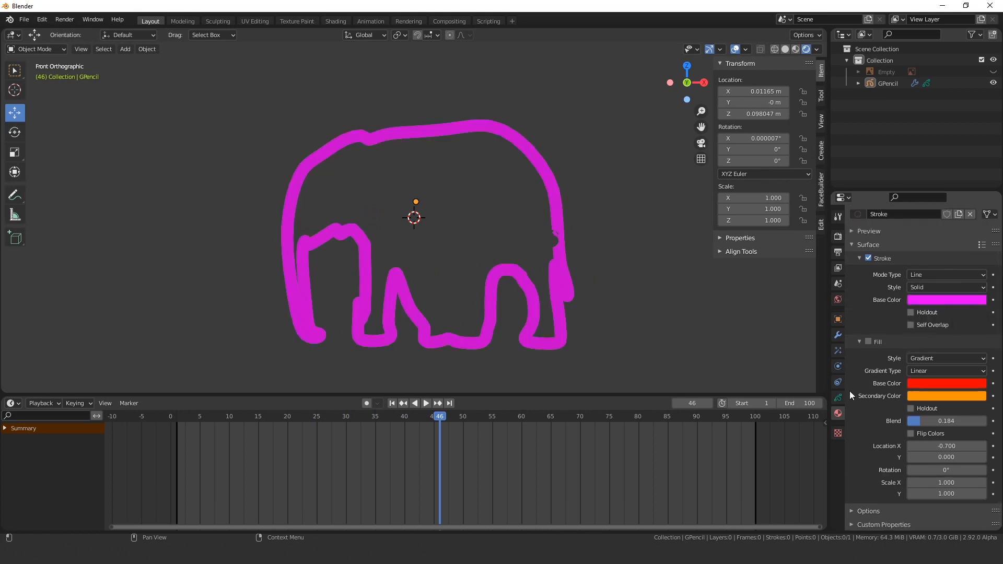
click(838, 397)
scroll(933, 376, down, 2)
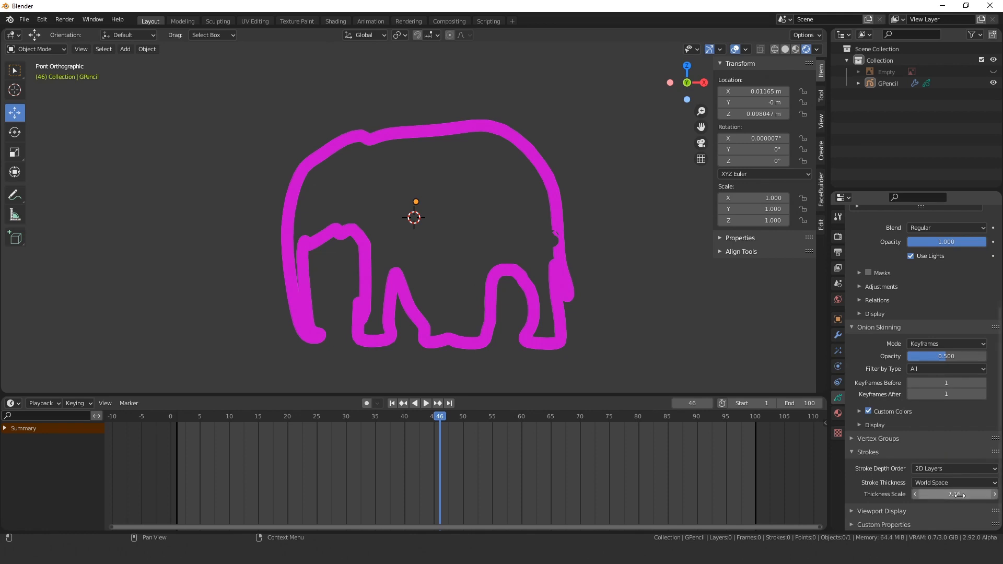
drag(954, 494, 927, 494)
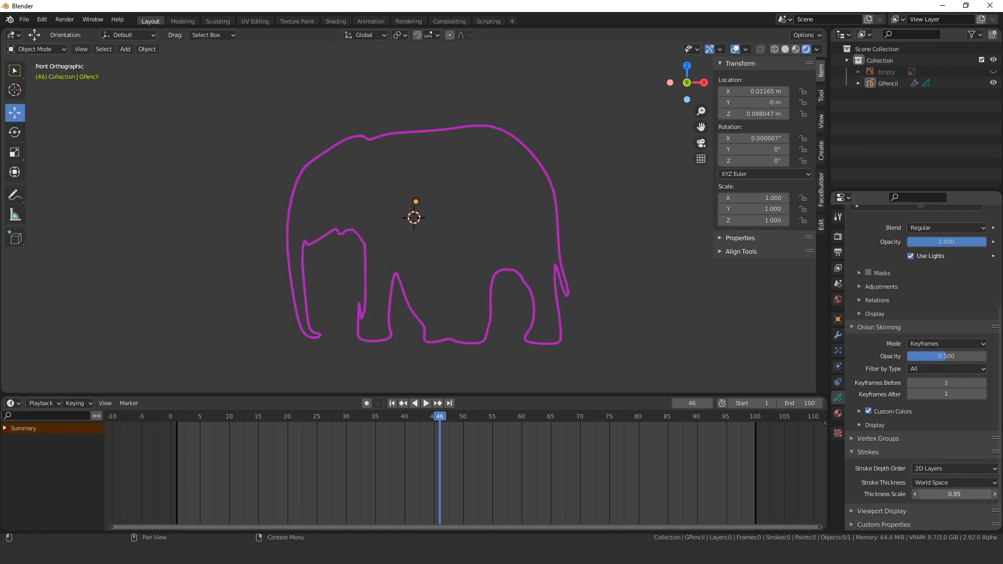
Add a Noise modifier to the elephant Grease Pencil object below its Smooth modifier.
click(838, 335)
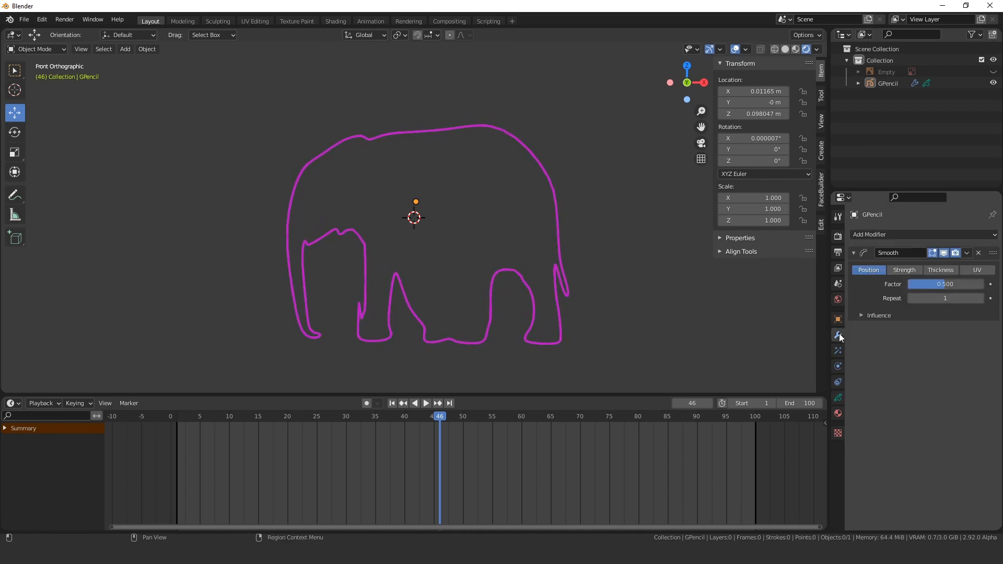
click(914, 234)
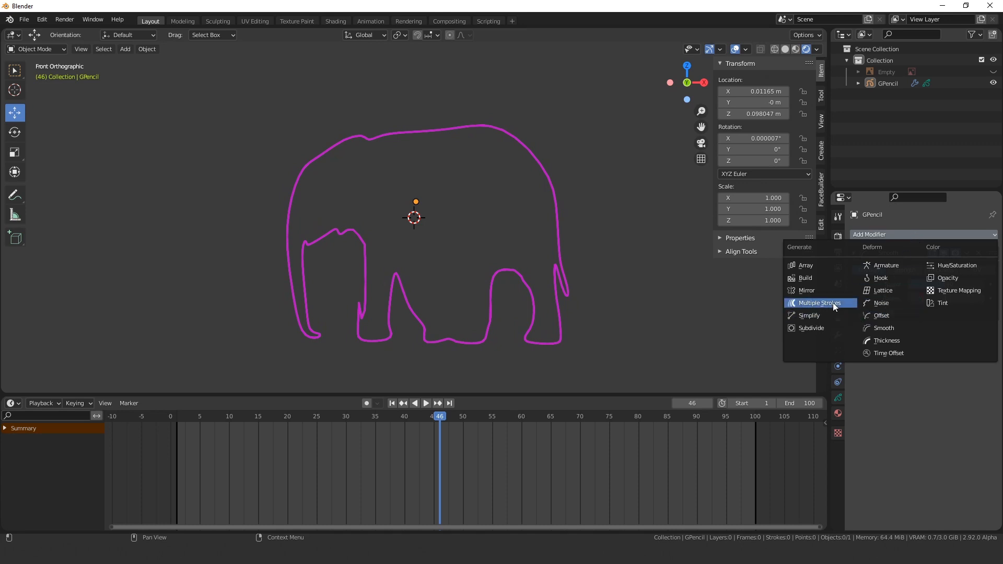
click(888, 302)
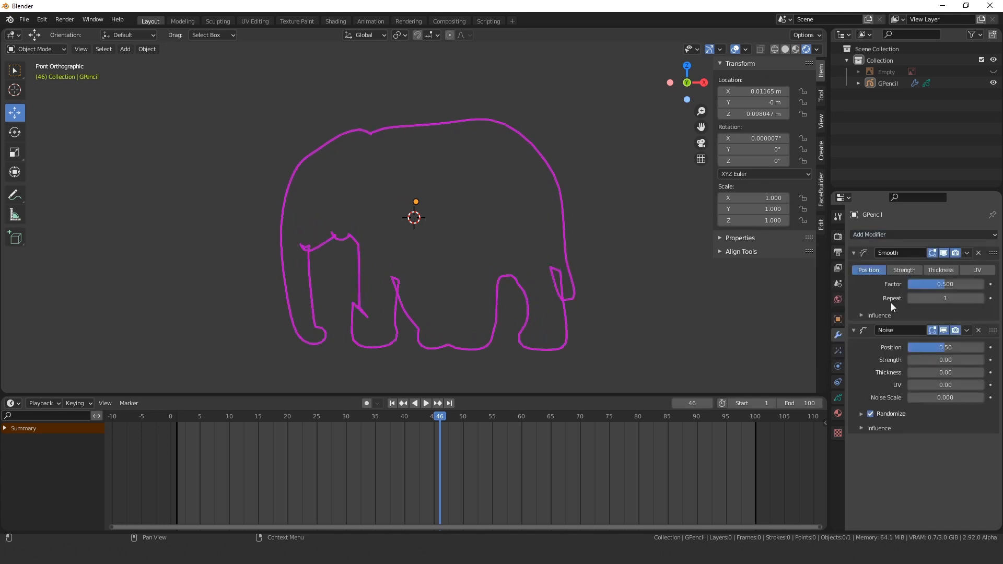
Set the Noise modifier's Position to 0.30 and Noise Scale to 0.819.
mouse_move(938, 398)
mouse_down()
mouse_move(979, 397)
mouse_move(917, 397)
mouse_move(937, 397)
mouse_up()
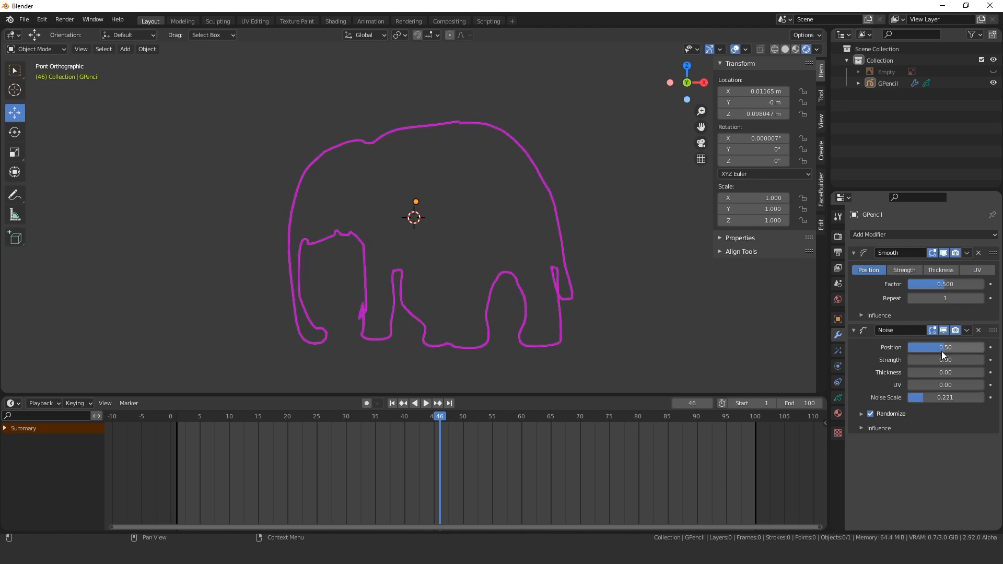
mouse_move(943, 352)
mouse_down()
mouse_move(915, 352)
mouse_move(926, 353)
mouse_up()
drag(921, 397, 966, 397)
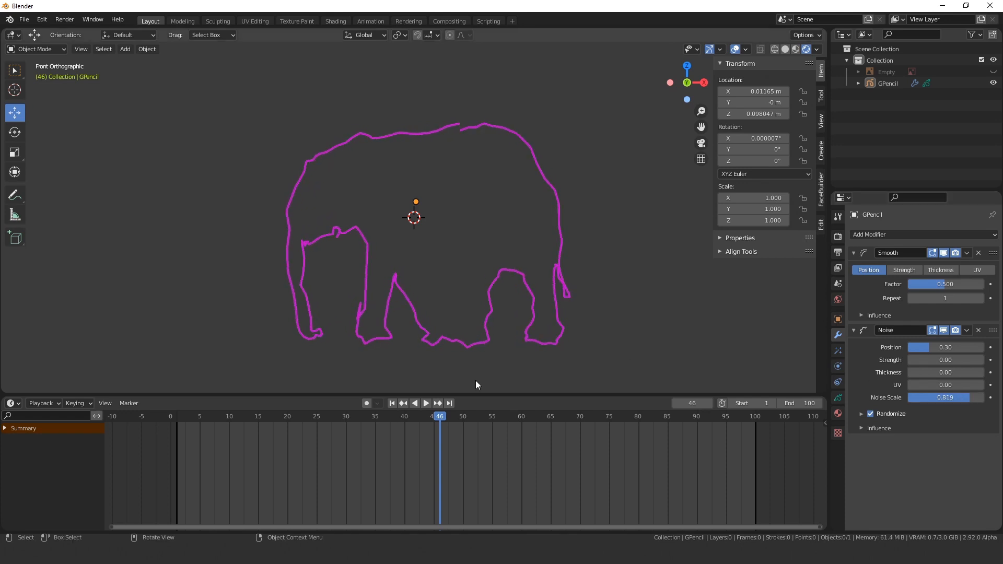
At frame 1, subdivide all of the elephant's stroke points three times in Edit Mode, return to Object Mode and deselect the elephant.
click(396, 402)
click(501, 338)
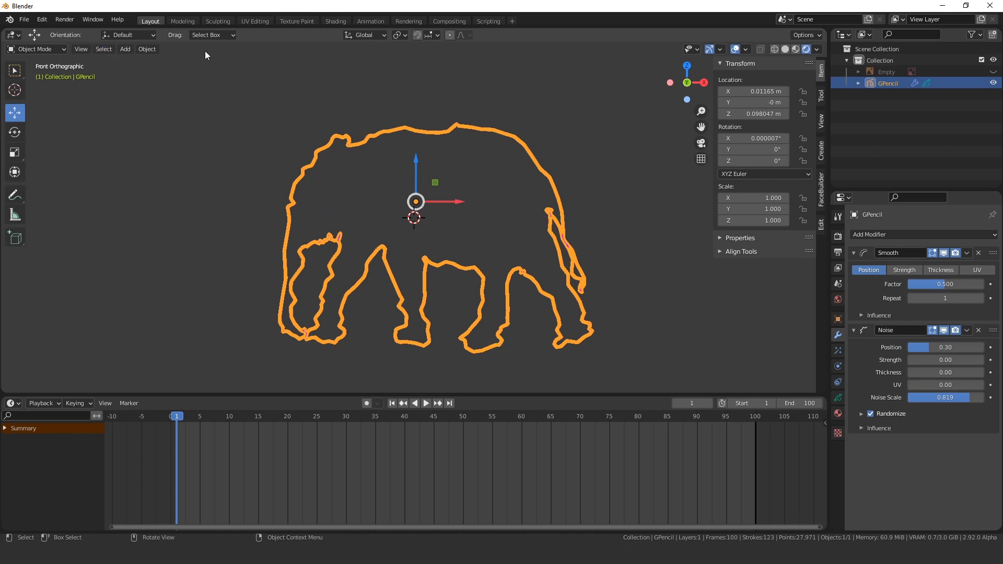
click(42, 48)
click(41, 76)
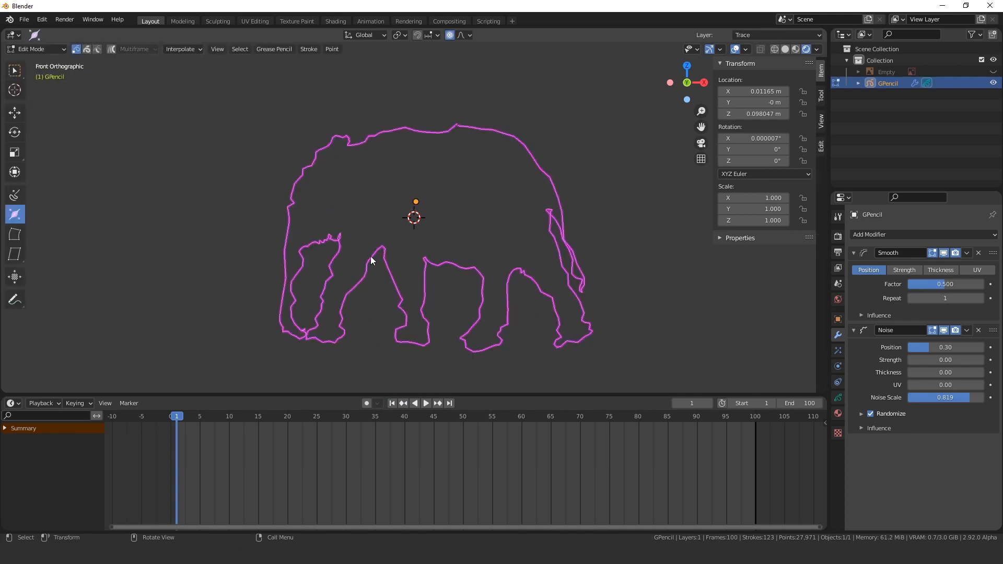
key(a)
right_click(388, 198)
click(388, 198)
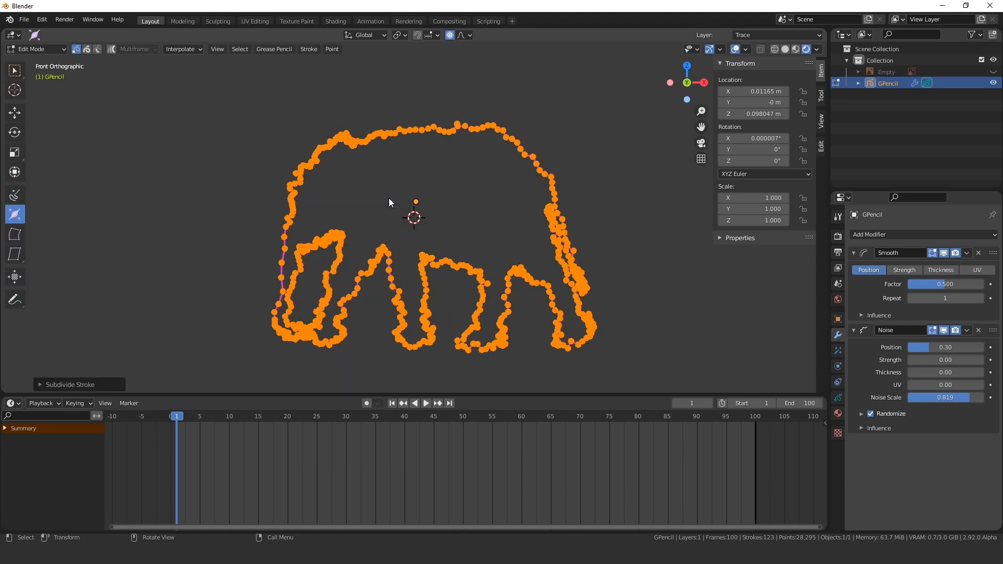
right_click(389, 198)
click(389, 198)
right_click(389, 199)
click(387, 199)
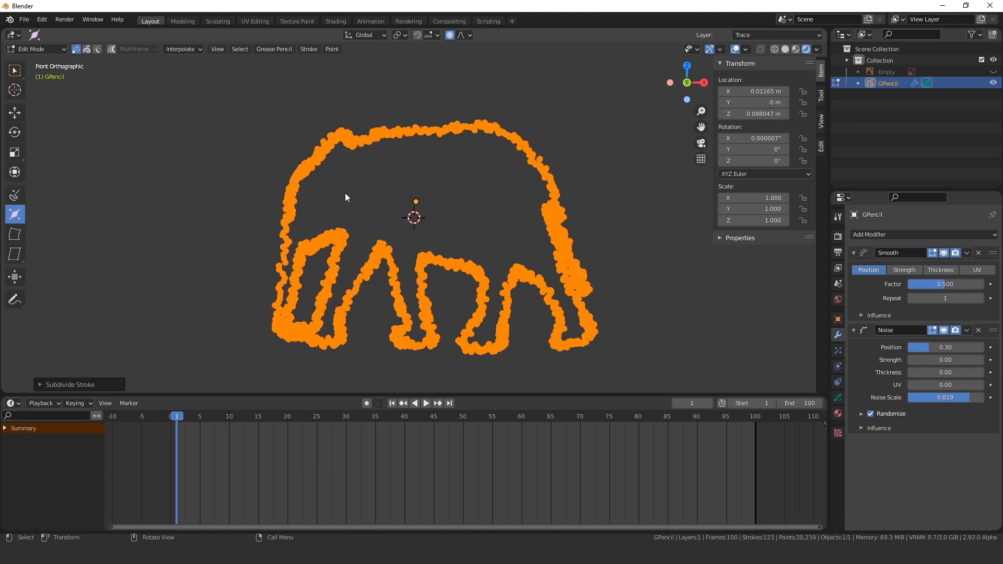
click(36, 49)
click(32, 64)
click(199, 184)
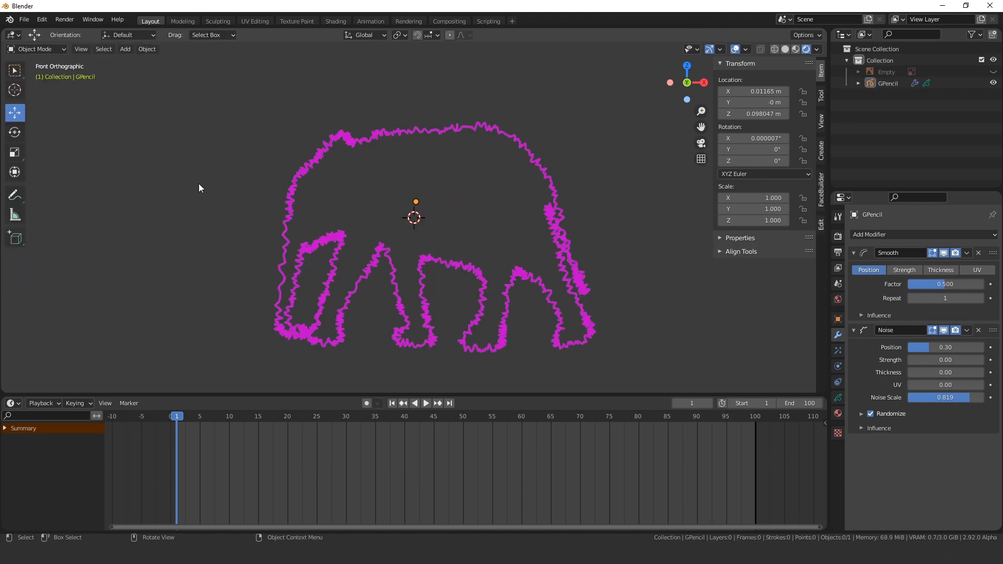
Set the Noise Scale to 0.221 and play the animation to review the noisy outline.
mouse_move(947, 400)
mouse_down()
mouse_move(891, 400)
mouse_move(902, 399)
mouse_up()
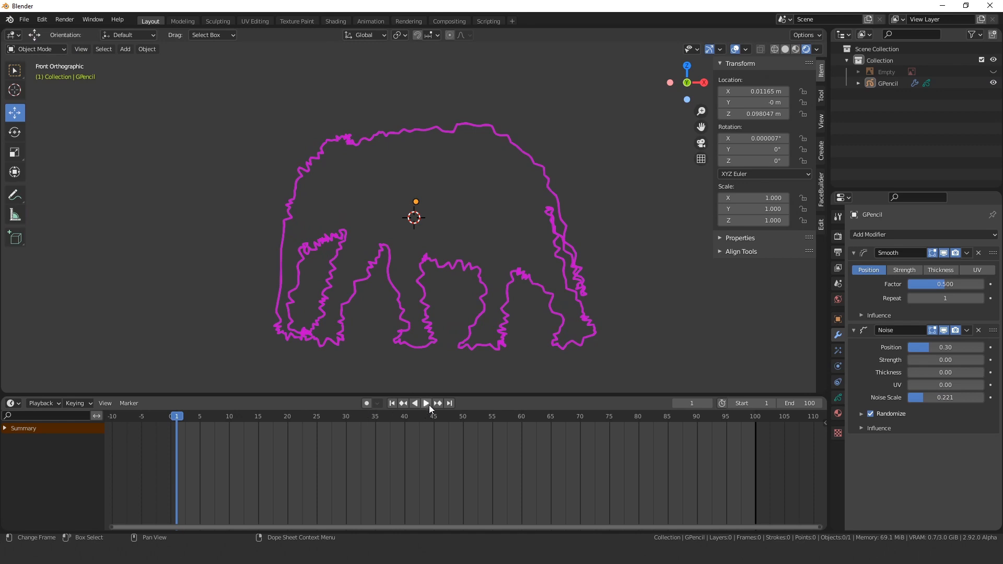
click(428, 403)
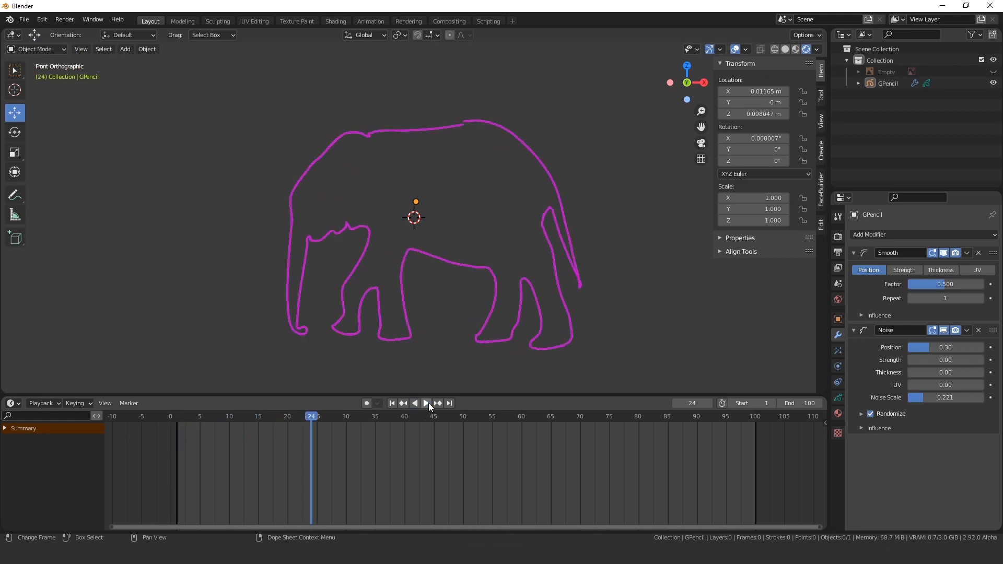
click(428, 403)
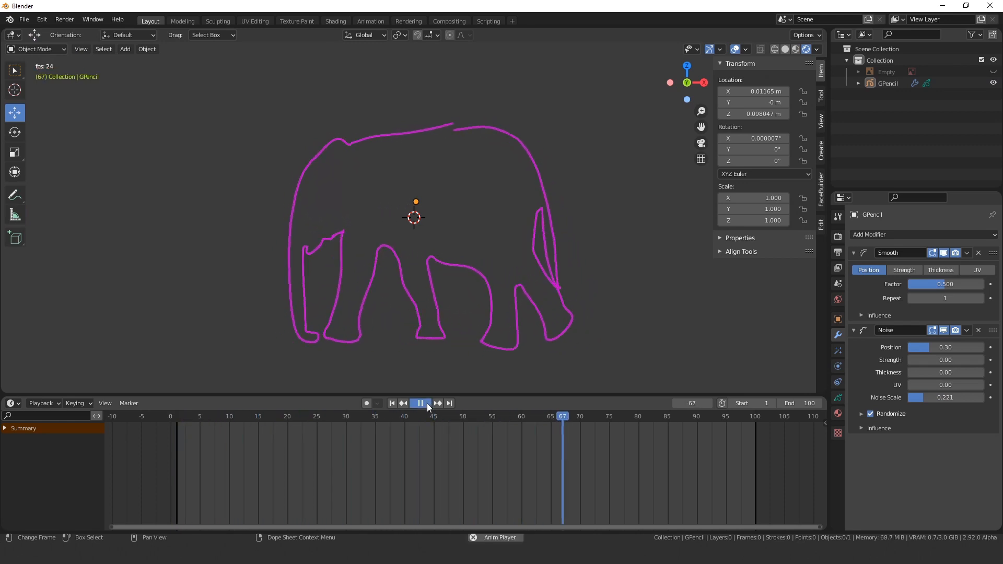
click(427, 403)
Replace the Noise modifier with a Multiple Strokes modifier using 3 Duplicates and a Distance of 0.019 m.
click(978, 330)
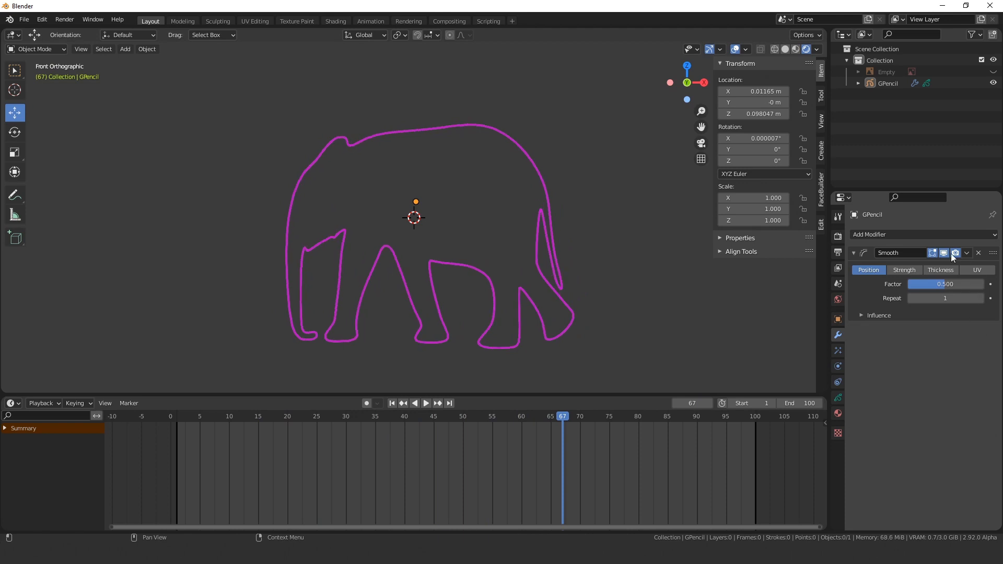
click(925, 233)
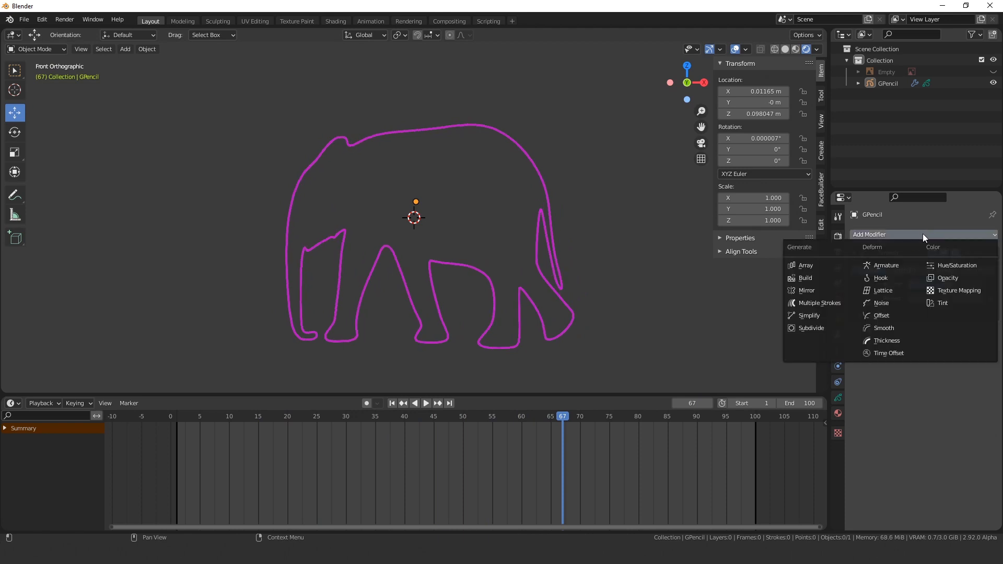
click(820, 305)
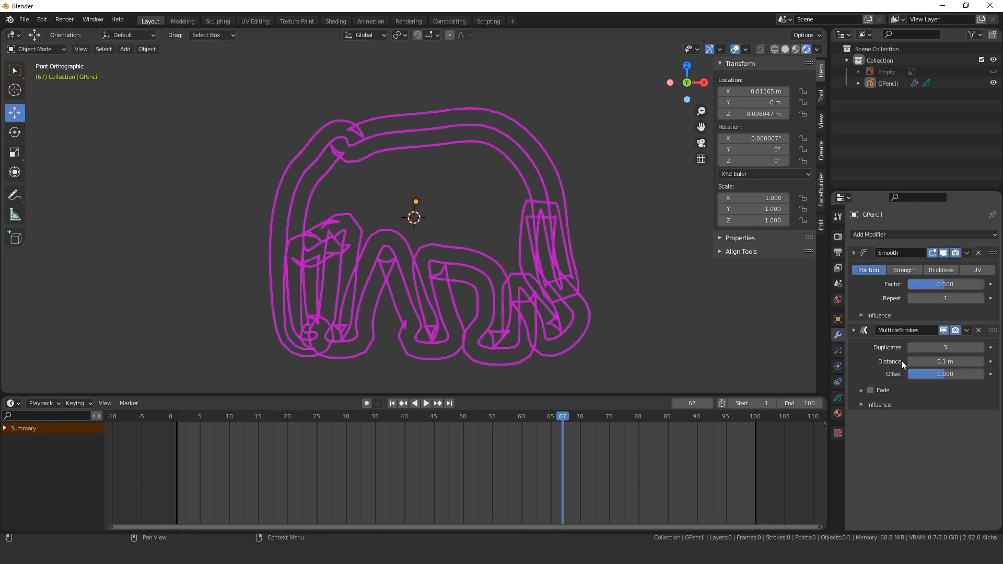
drag(950, 348, 921, 364)
click(981, 347)
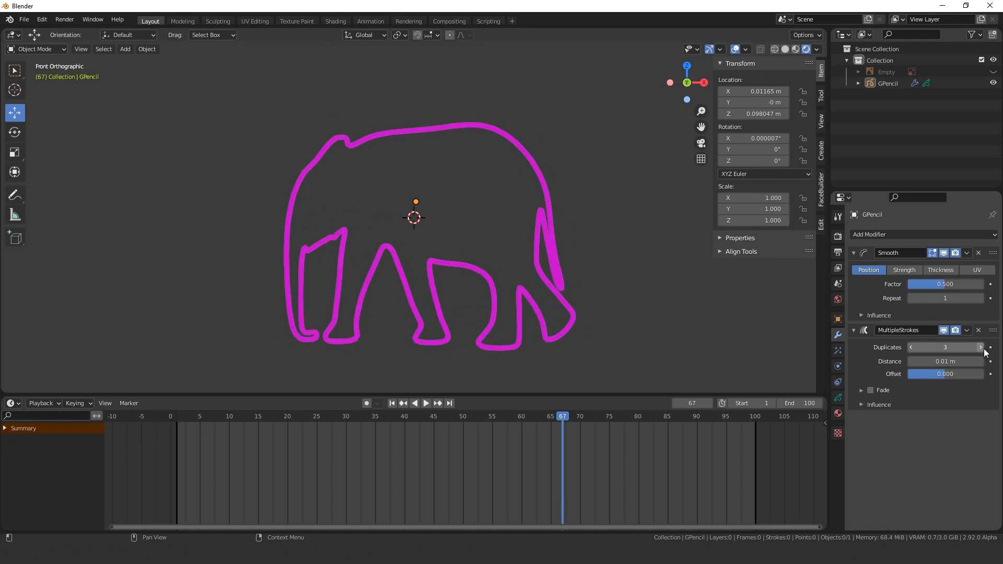
drag(940, 362, 951, 362)
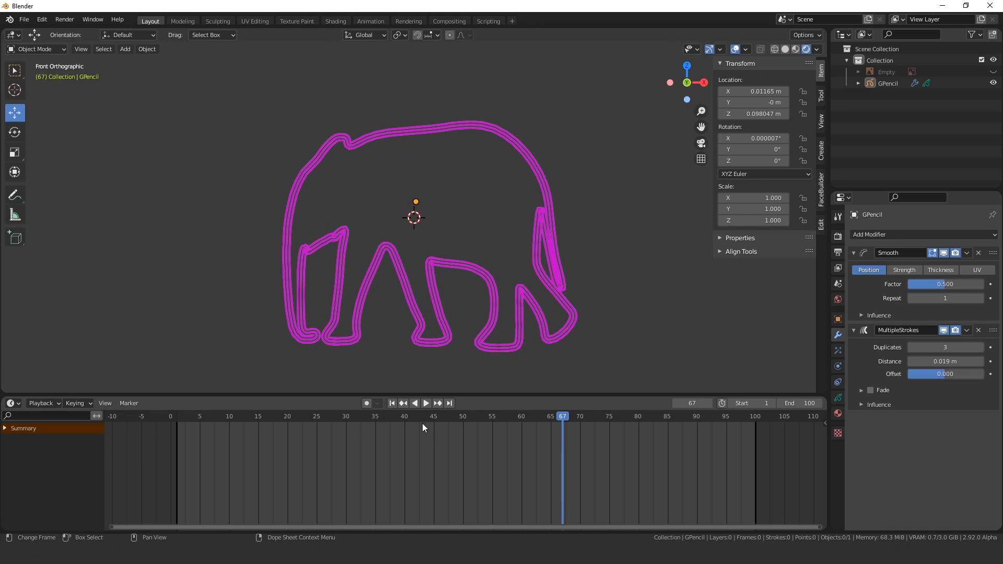
Play the animation from the start to review the multiplied strokes and stop it.
drag(422, 420, 171, 418)
key(space)
key(Escape)
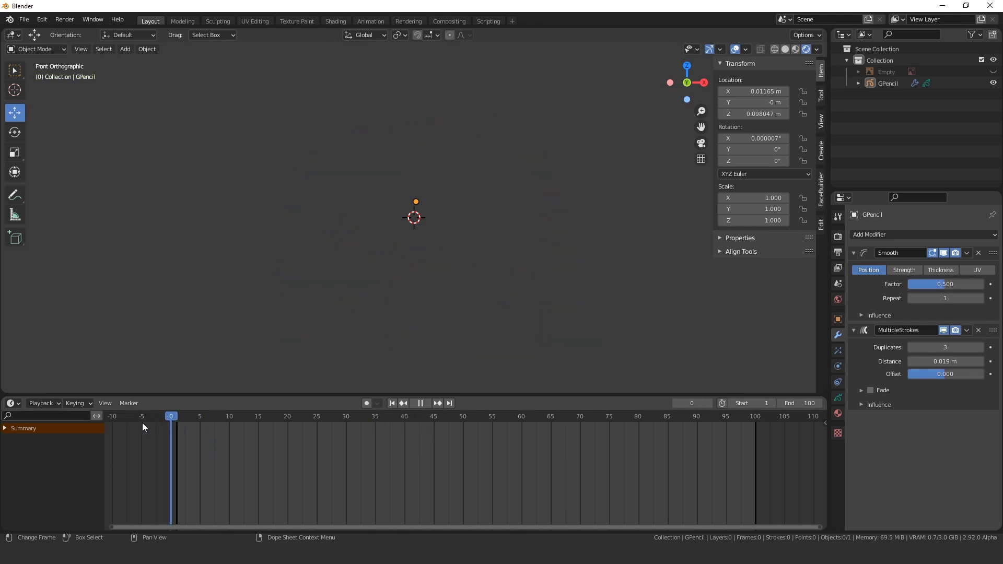
click(427, 402)
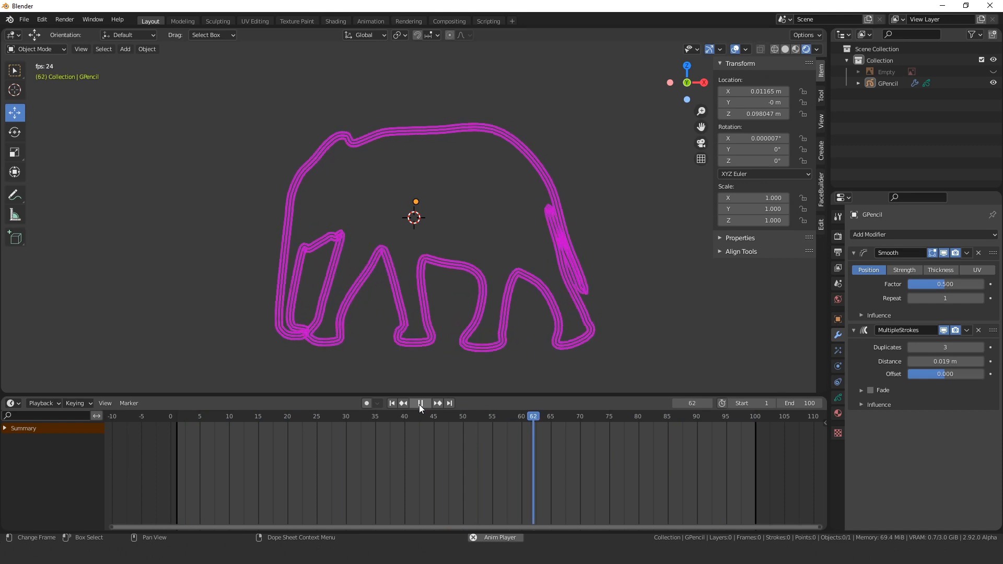
key(space)
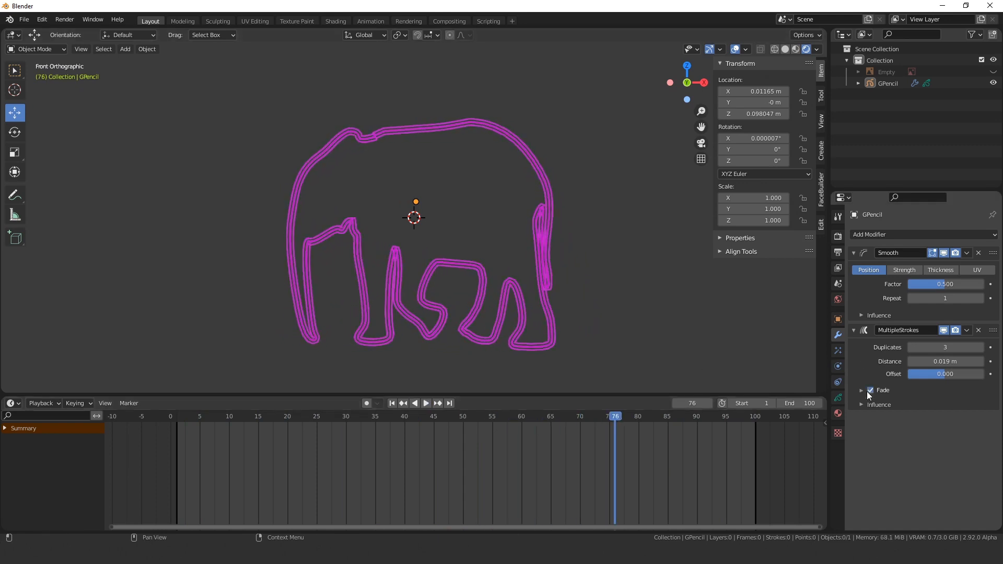
Enable Fade with Thickness 0.802 and Opacity 0.681, set Duplicates to 4, Distance to 0.028 m and Offset to -0.148, and review the animation.
click(861, 390)
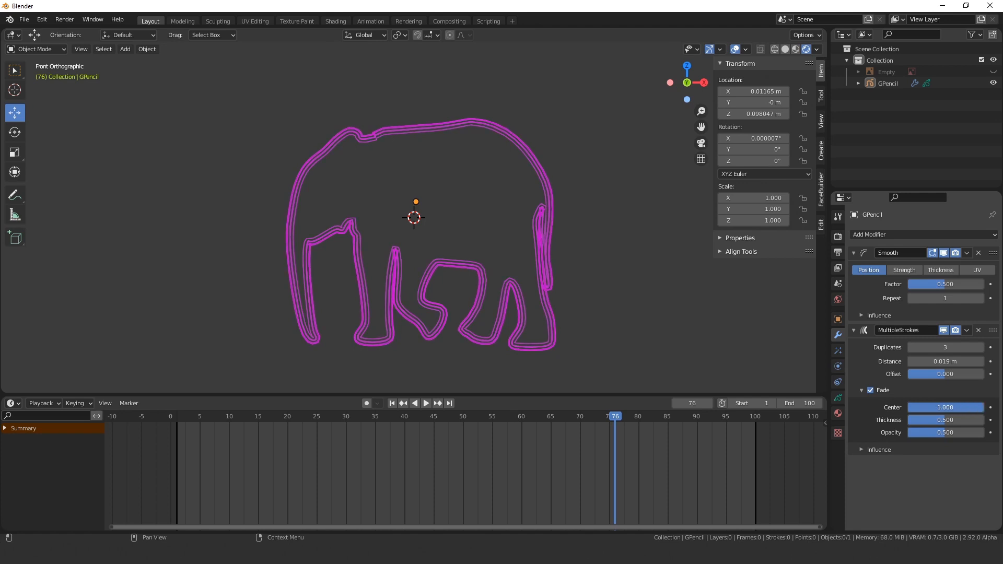
click(980, 348)
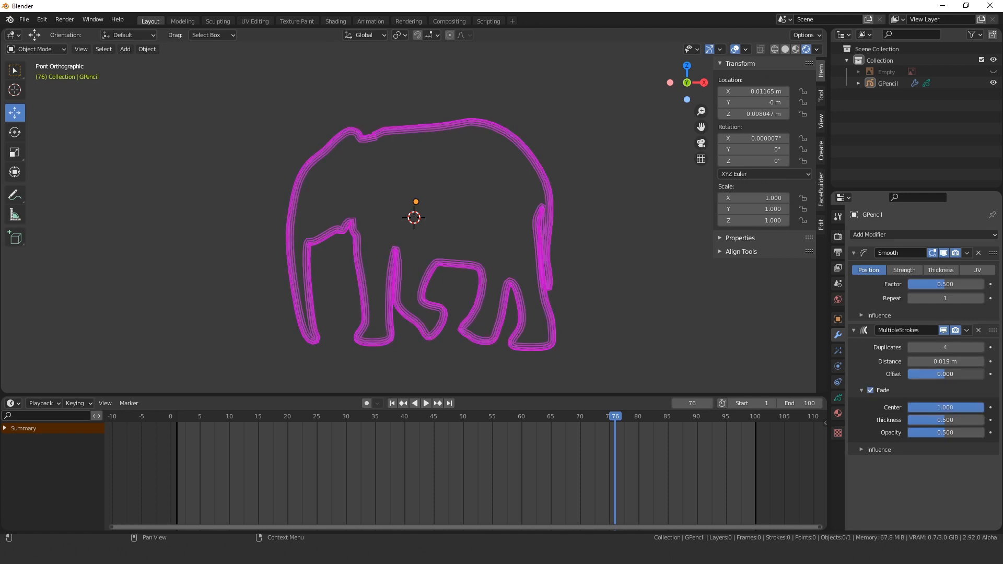
mouse_move(941, 373)
mouse_down()
mouse_move(958, 362)
mouse_move(941, 361)
mouse_move(957, 362)
mouse_up()
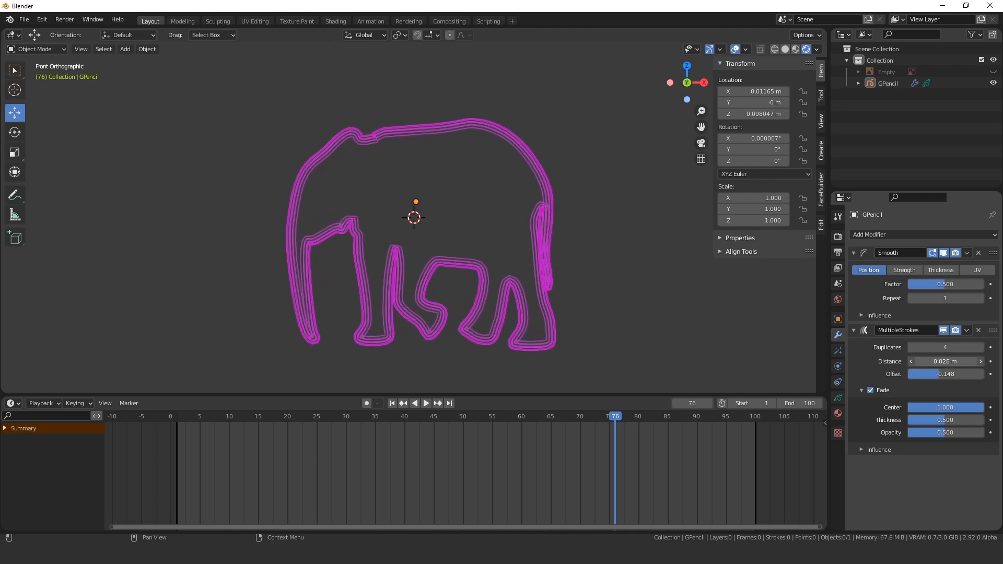
drag(957, 424, 978, 424)
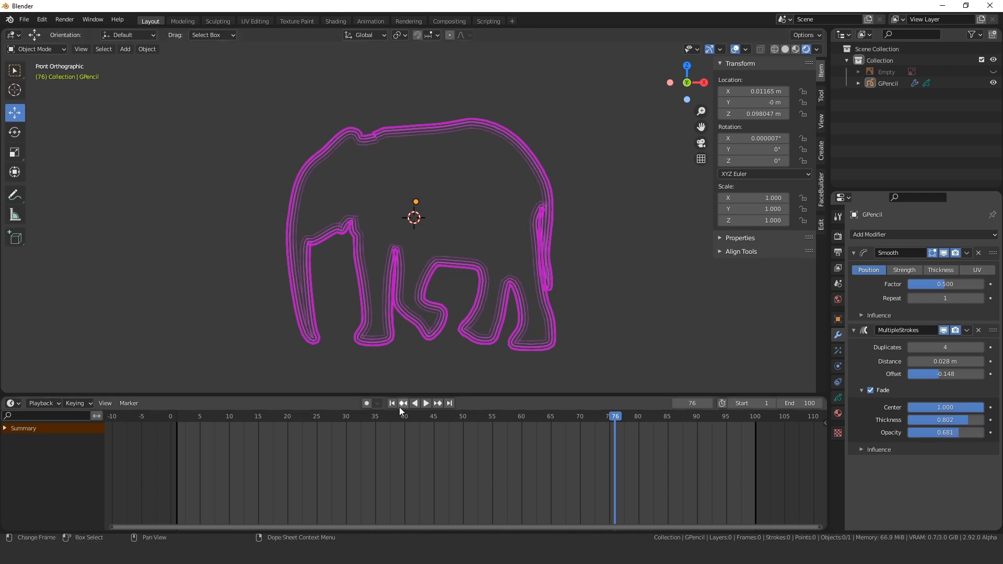
click(426, 403)
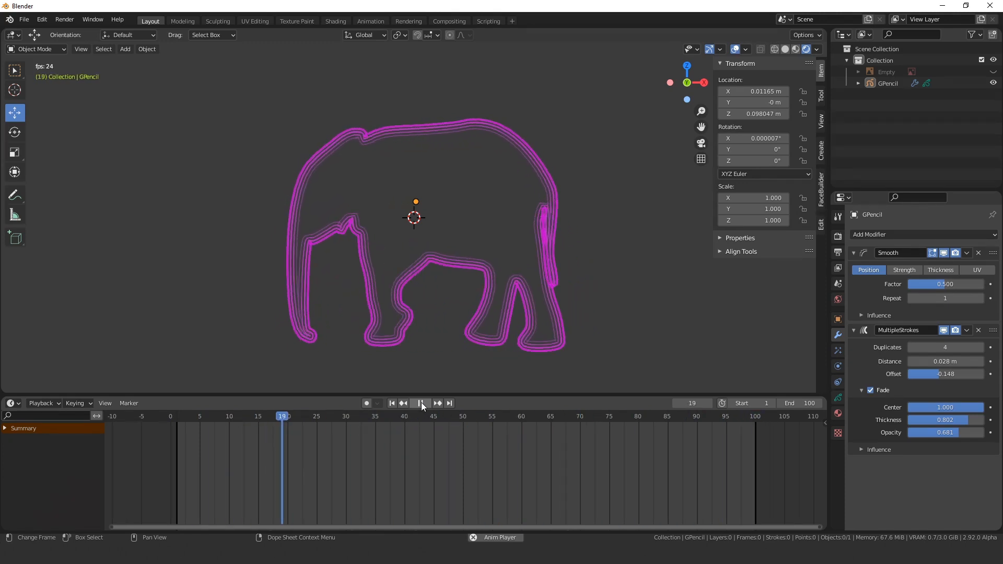
click(421, 402)
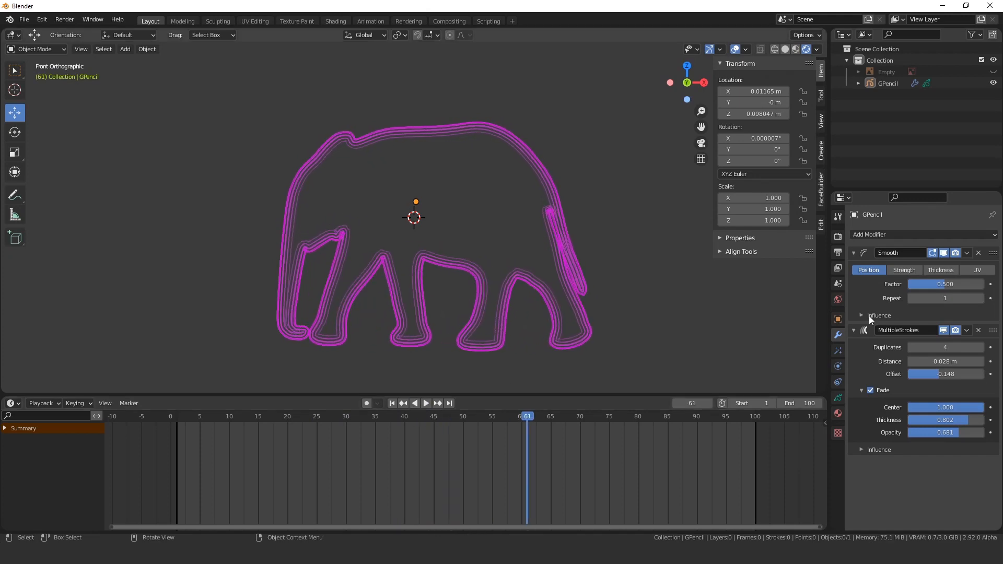
Add an Array modifier to the elephant with a Count of 3 to make a row of elephants.
click(957, 235)
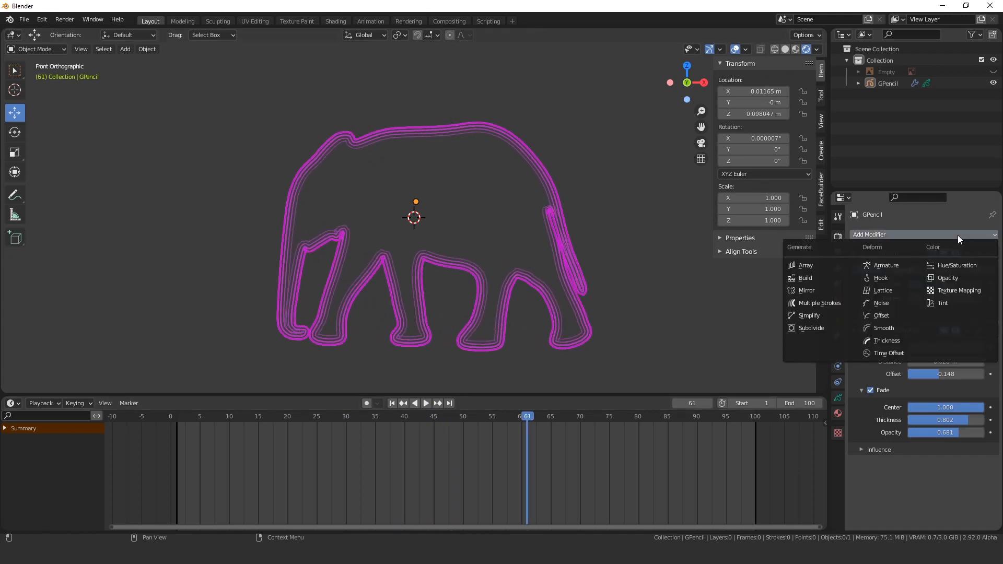
click(958, 234)
click(958, 234)
click(839, 265)
scroll(489, 356, down, 4)
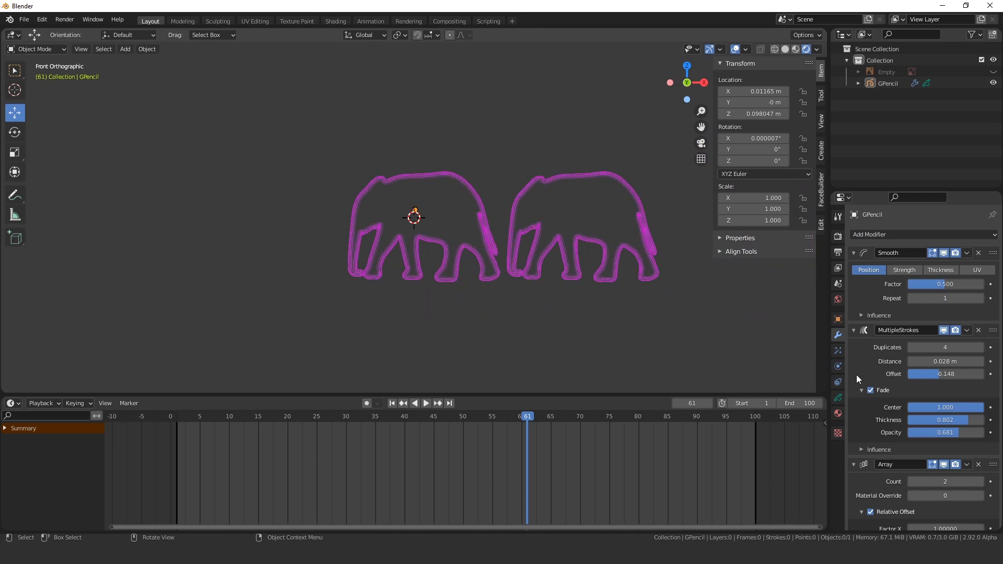
scroll(913, 399, down, 4)
click(979, 396)
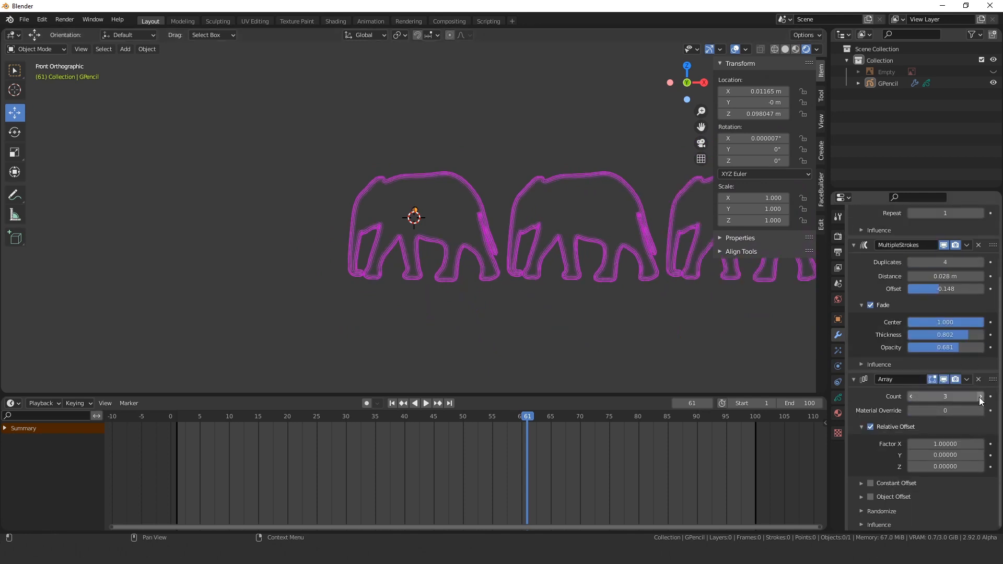
drag(702, 124, 608, 159)
Play the row of three elephants from the first frame and stop the playback.
click(393, 403)
click(425, 404)
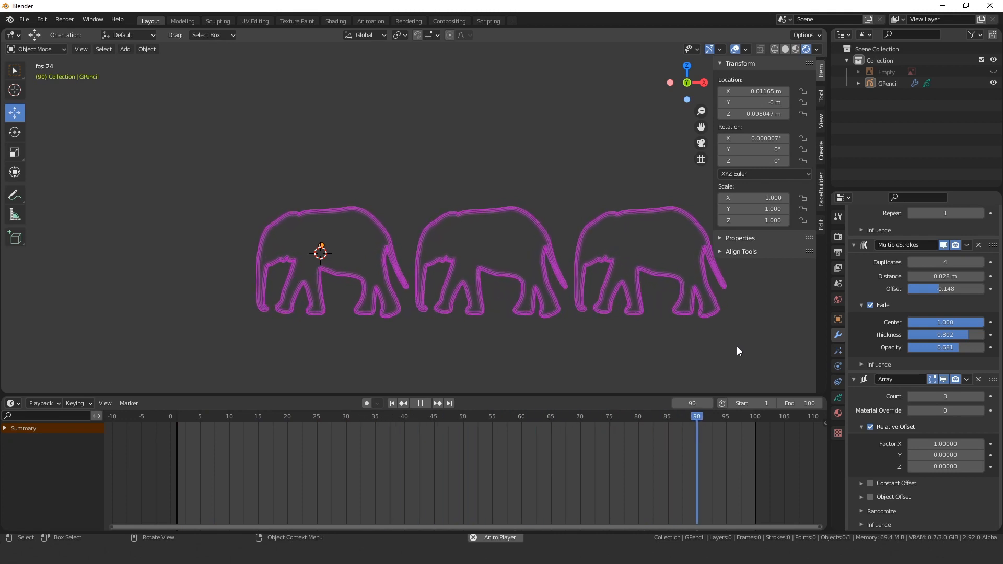
click(421, 403)
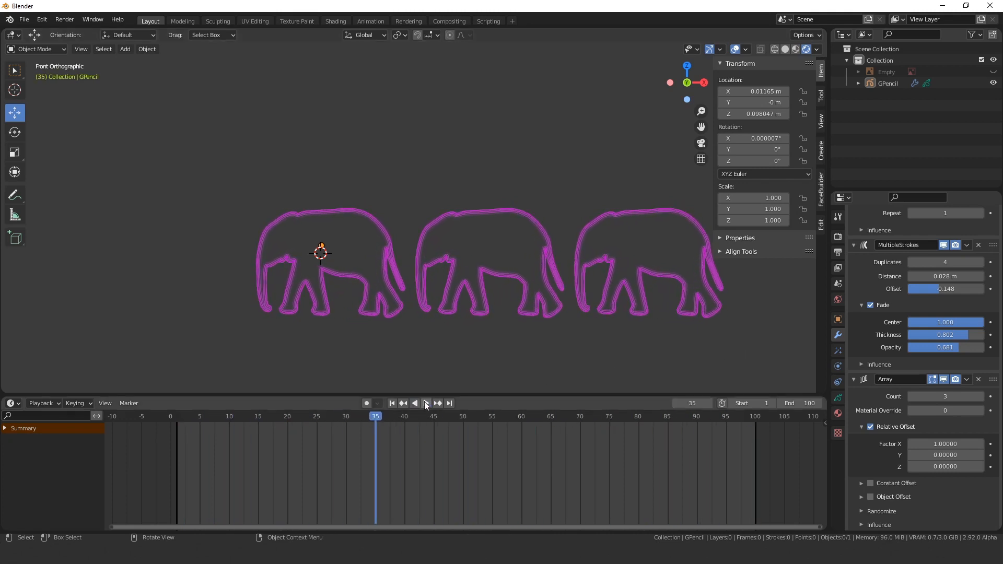
scroll(907, 282, up, 5)
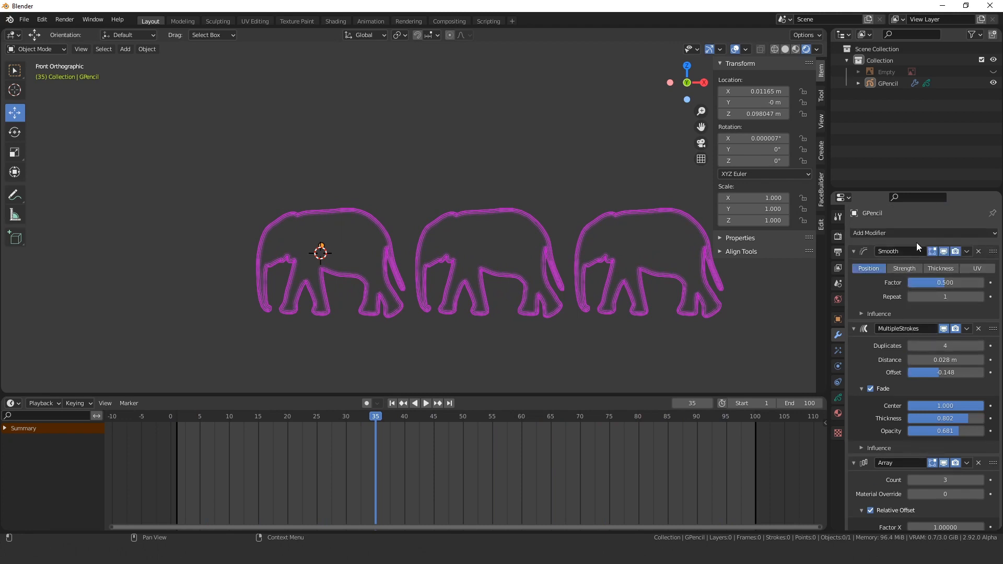
click(925, 233)
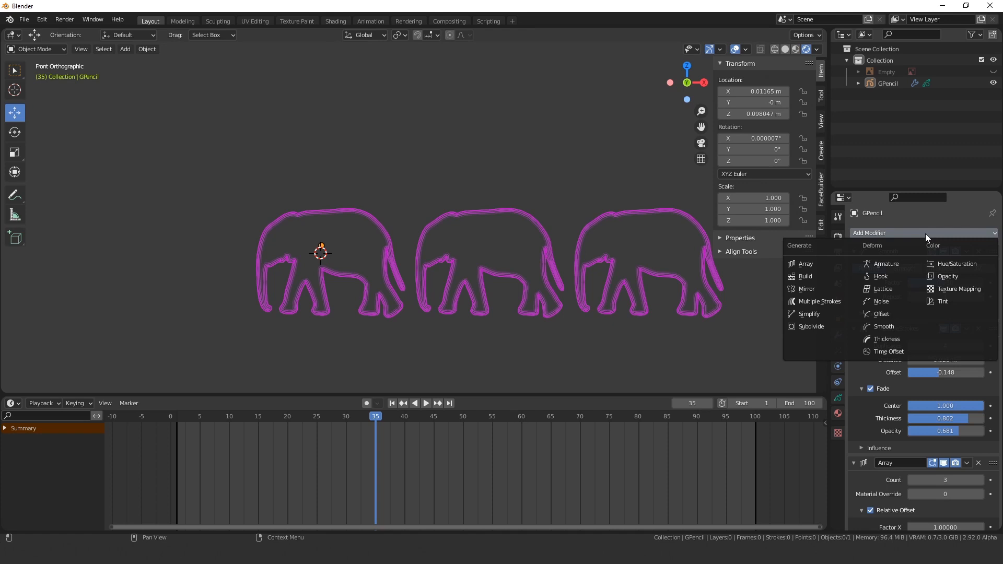
click(924, 234)
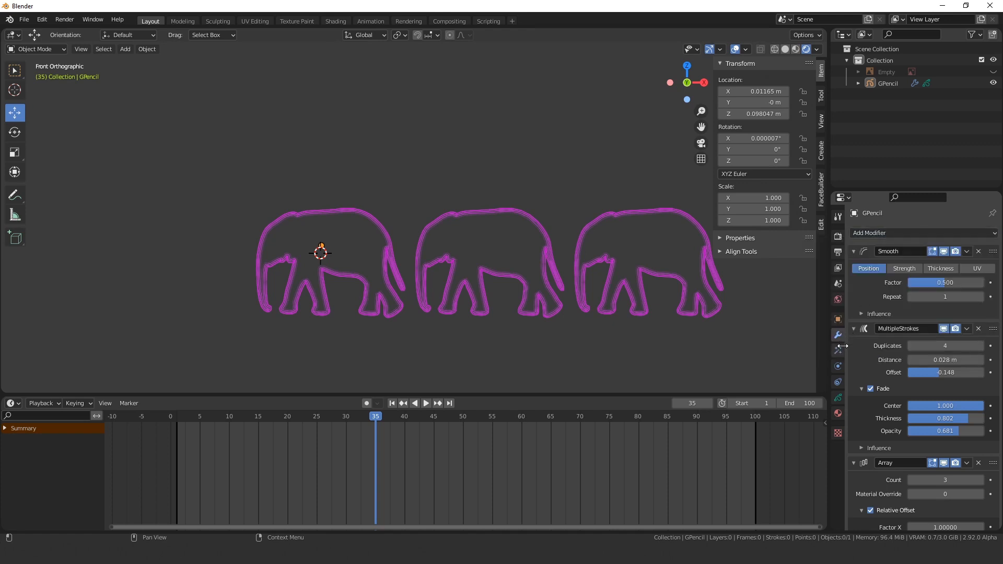
Add a Shadow visual effect to the elephant Grease Pencil object and set its Rotation to -0.1°.
click(839, 350)
click(944, 235)
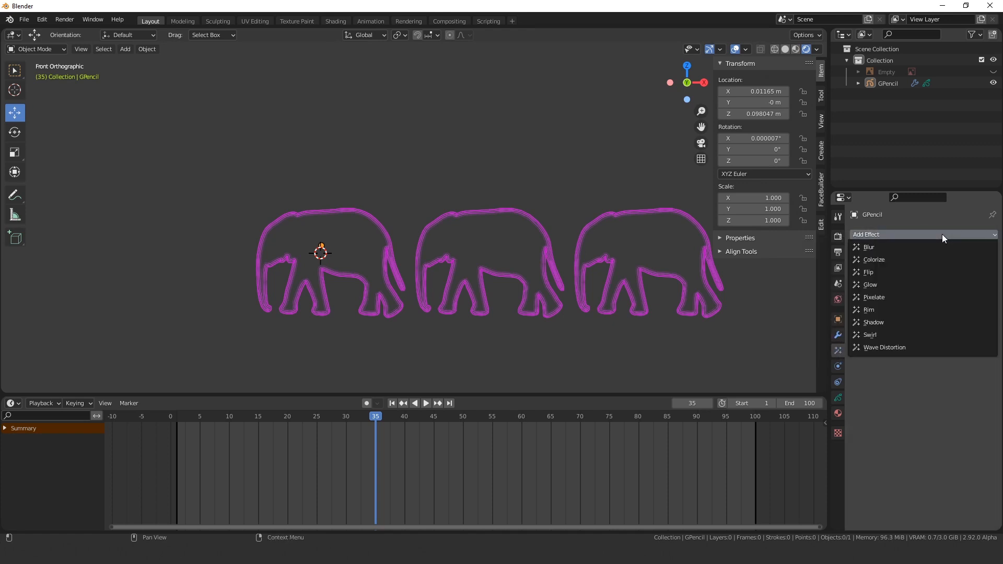
click(891, 321)
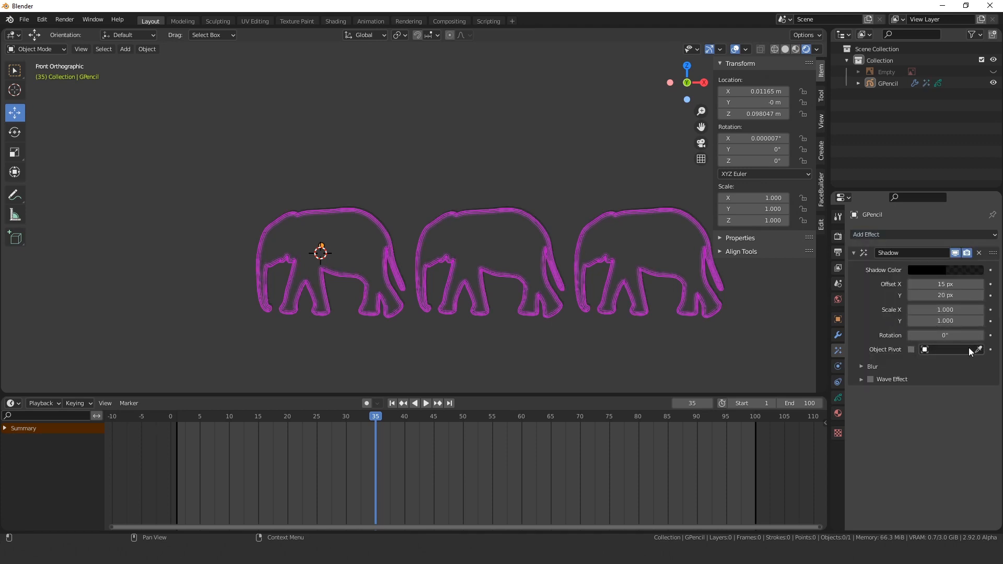
drag(928, 337, 930, 337)
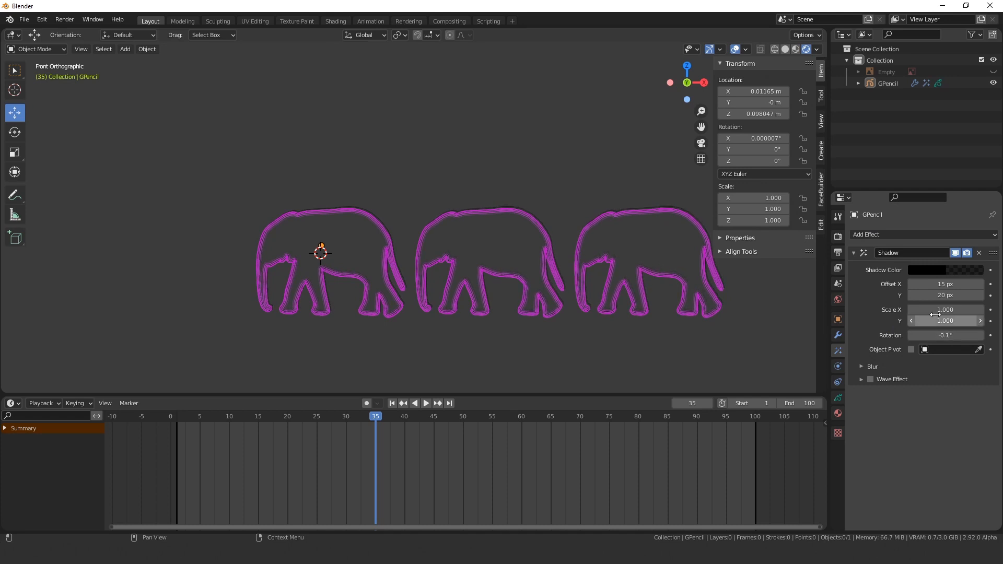
Set the Shadow effect's Blur to 34 px in X and 48 px in Y with 3 Samples, and play the animation from the first frame.
click(863, 368)
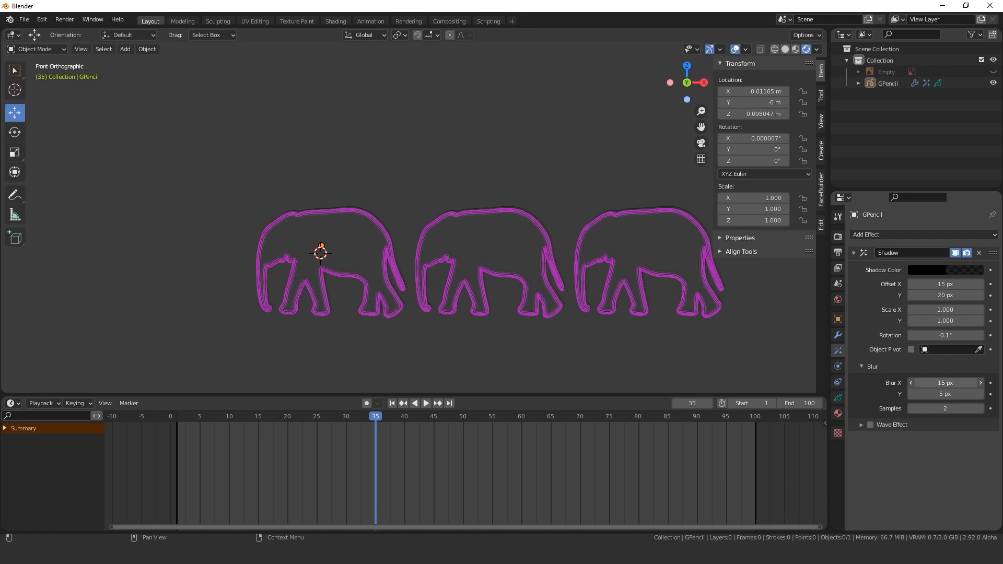
drag(940, 383, 942, 408)
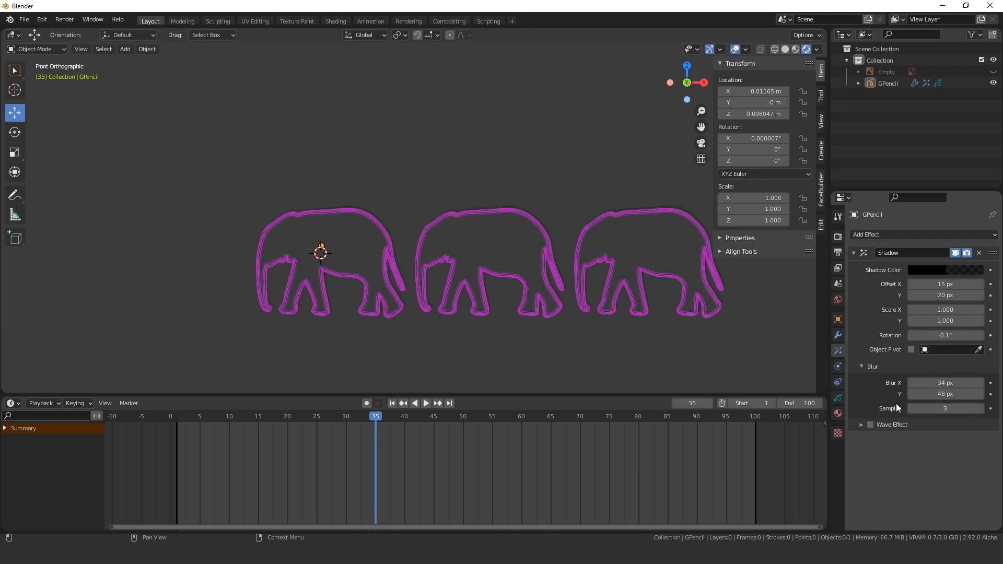
click(392, 403)
click(428, 404)
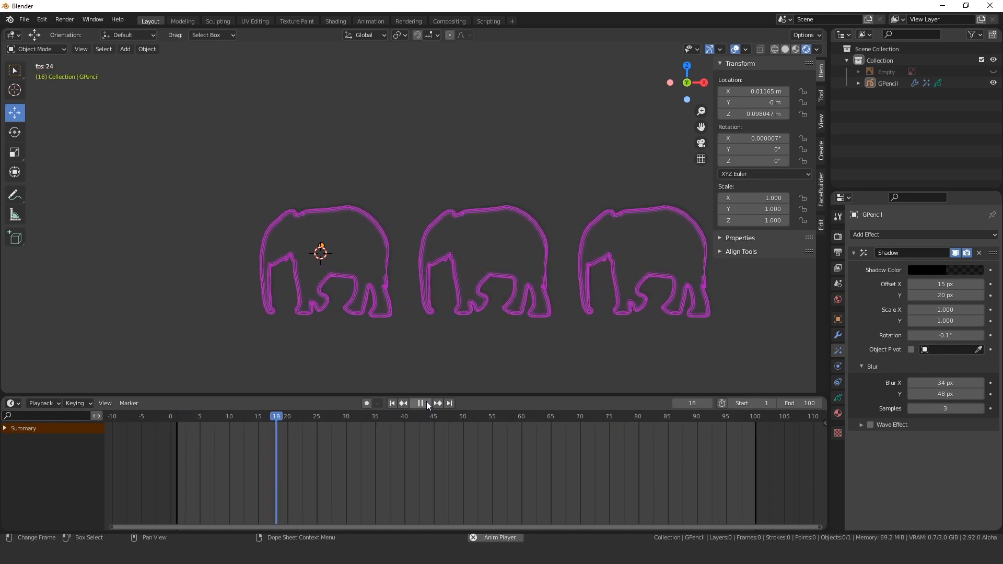
Add a Glow visual effect to the elephant Grease Pencil object, review its settings and the animated result, and stop the playback.
click(921, 235)
click(883, 284)
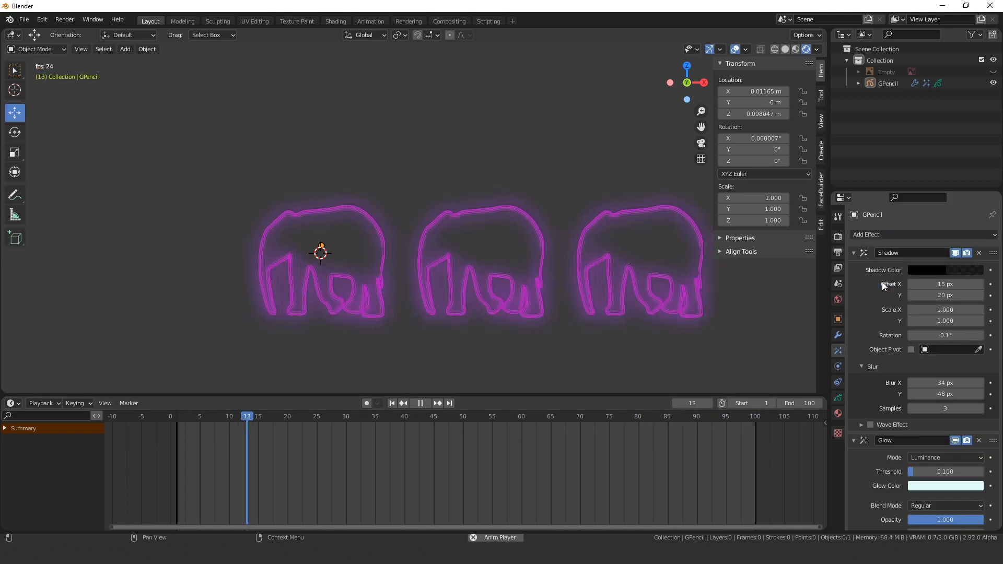
scroll(871, 418, down, 3)
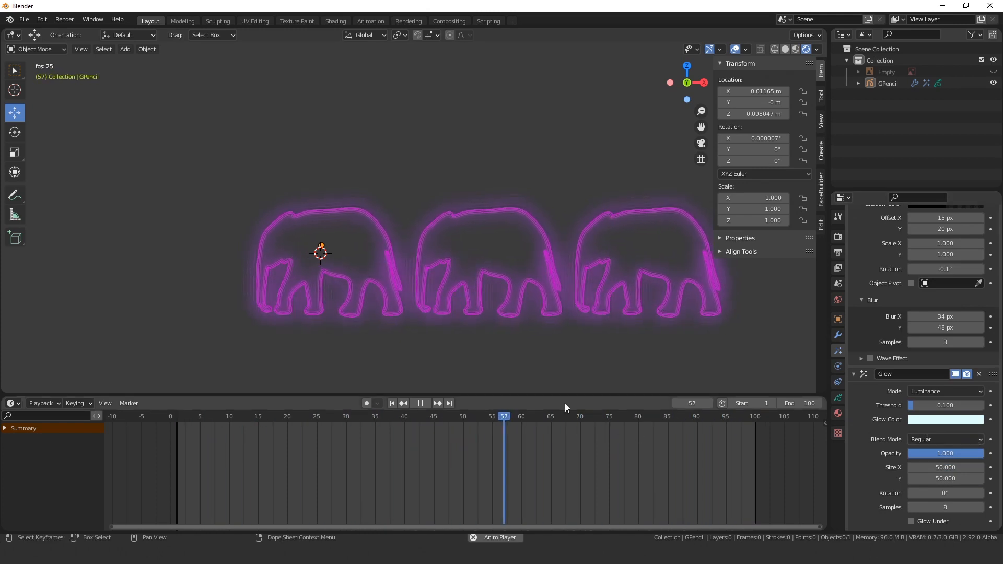
click(426, 403)
click(427, 404)
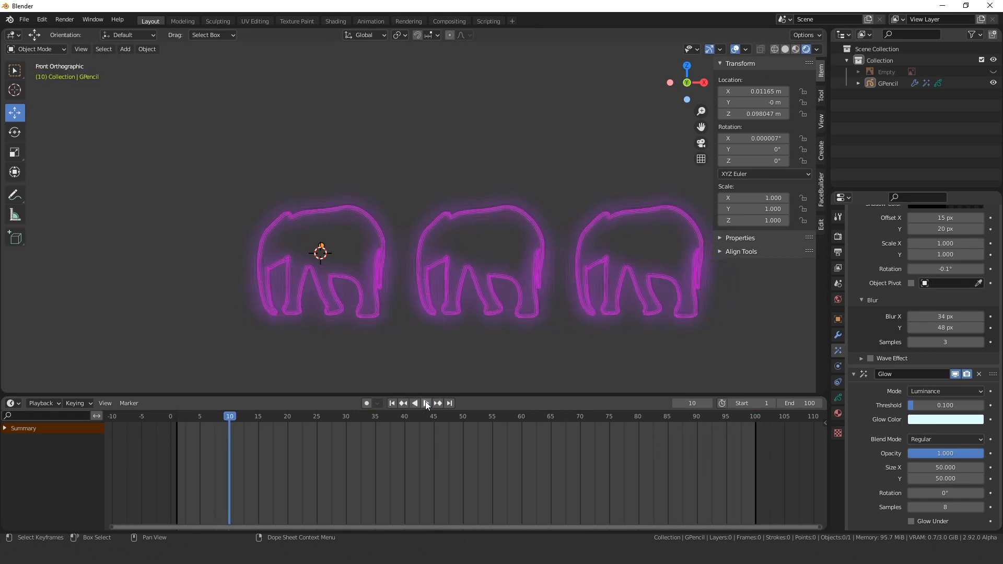
click(426, 404)
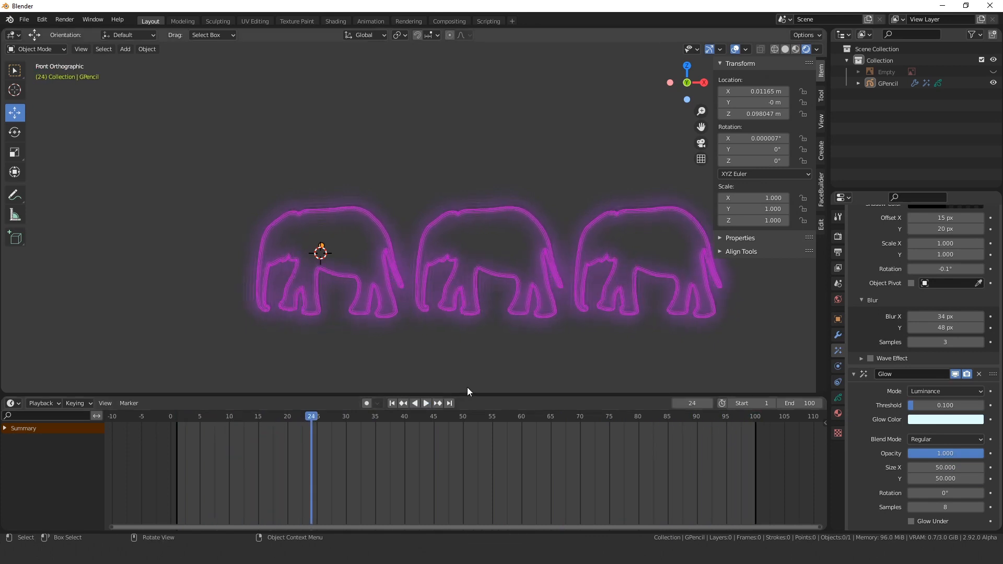